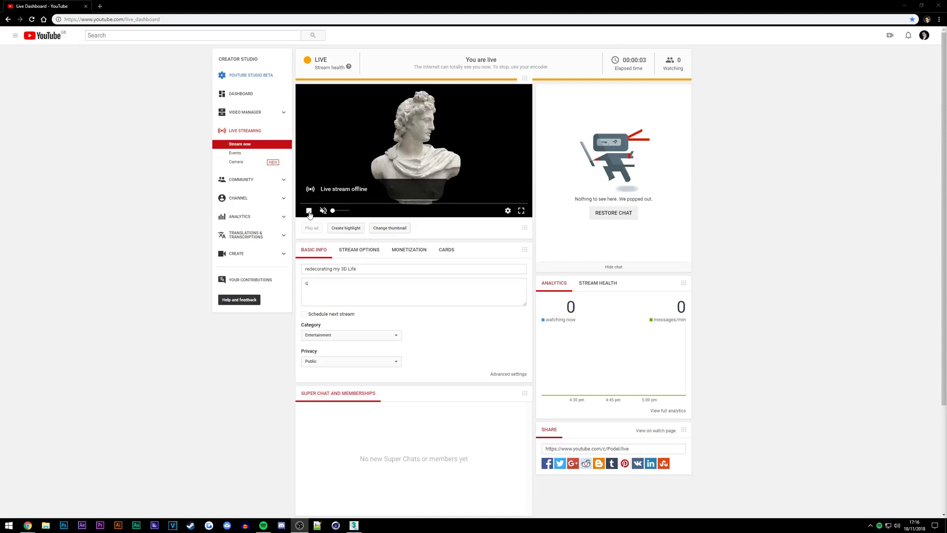
Start the YouTube live stream preview, then switch to the 3ds Max Farmhouse Interior scene
left_click(308, 211)
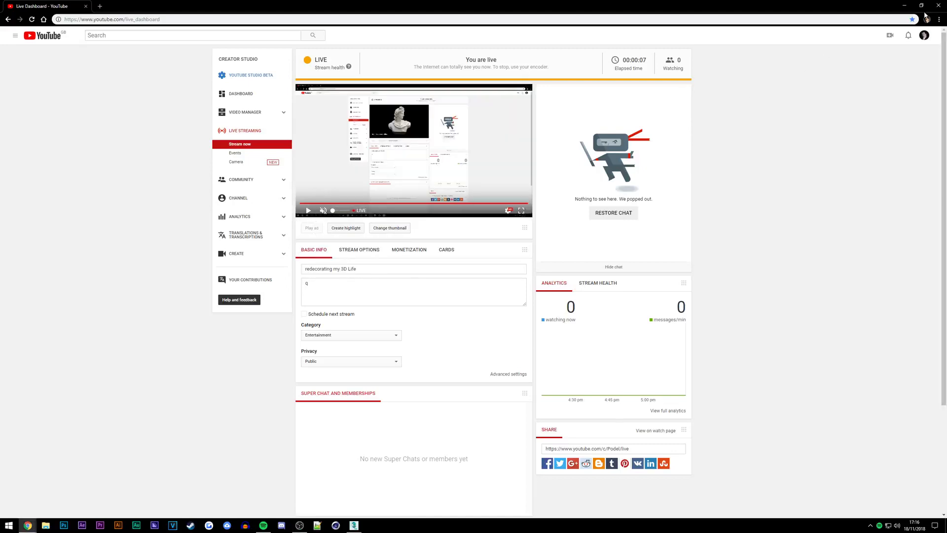
key("alt+Tab")
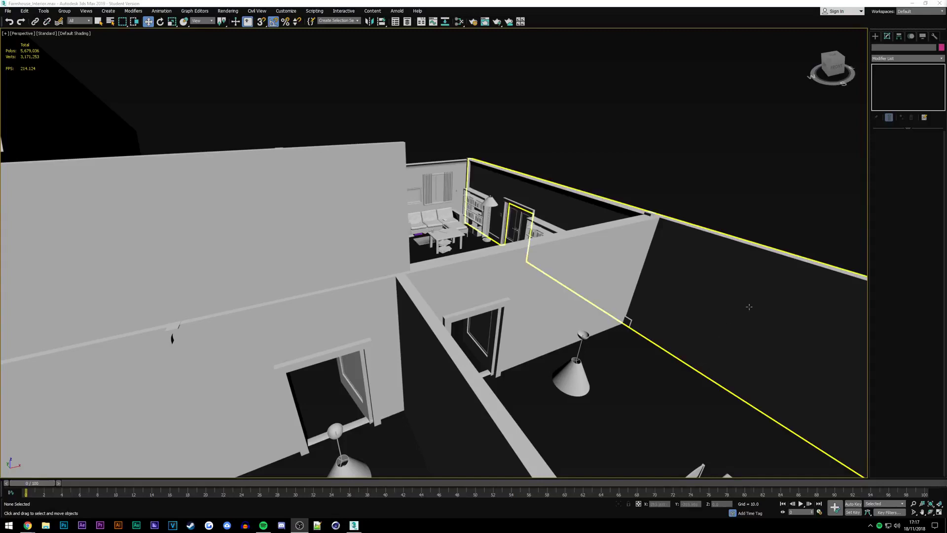
Orbit and zoom to look down into the furnished rooms from a high corner
middle_click_drag(743, 306, 792, 272, "alt")
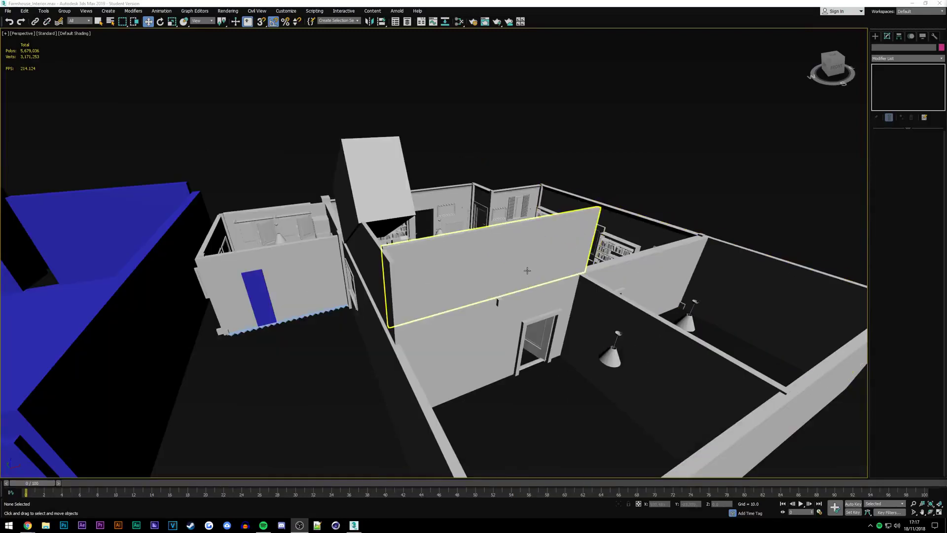
scroll(529, 270, "up", 1)
scroll(547, 259, "up", 1)
middle_click_drag(535, 302, 835, 66, "alt")
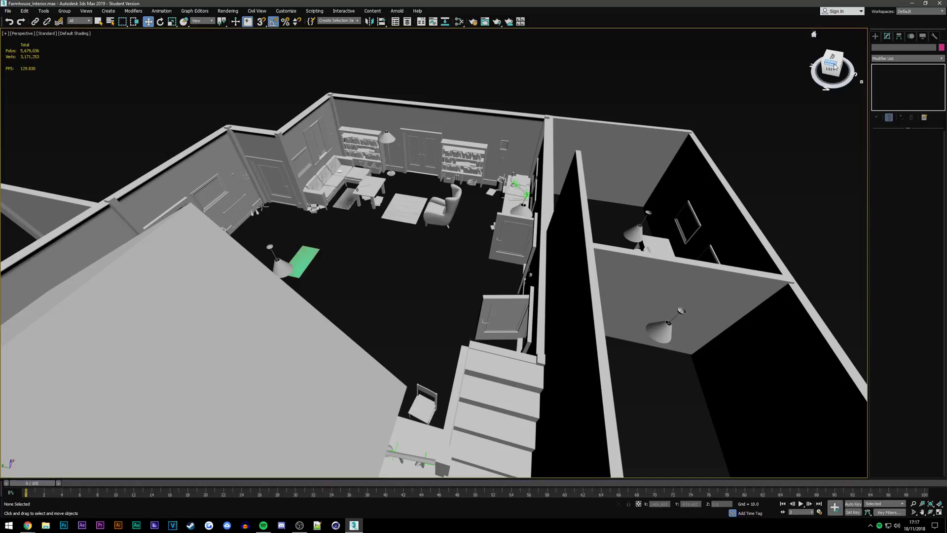
left_click(835, 66)
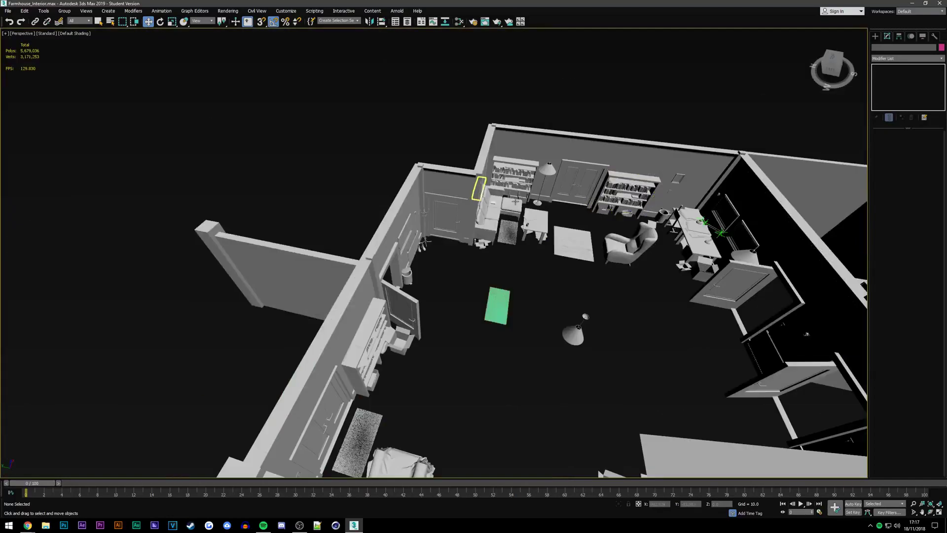
Orbit to a lower side angle of the farmhouse and adjust the zoom
mouse_move(429, 253)
middle_mouse_down("alt")
mouse_move(444, 207)
mouse_move(414, 237)
mouse_move(405, 267)
mouse_move(424, 247)
mouse_move(414, 252)
middle_mouse_up("alt")
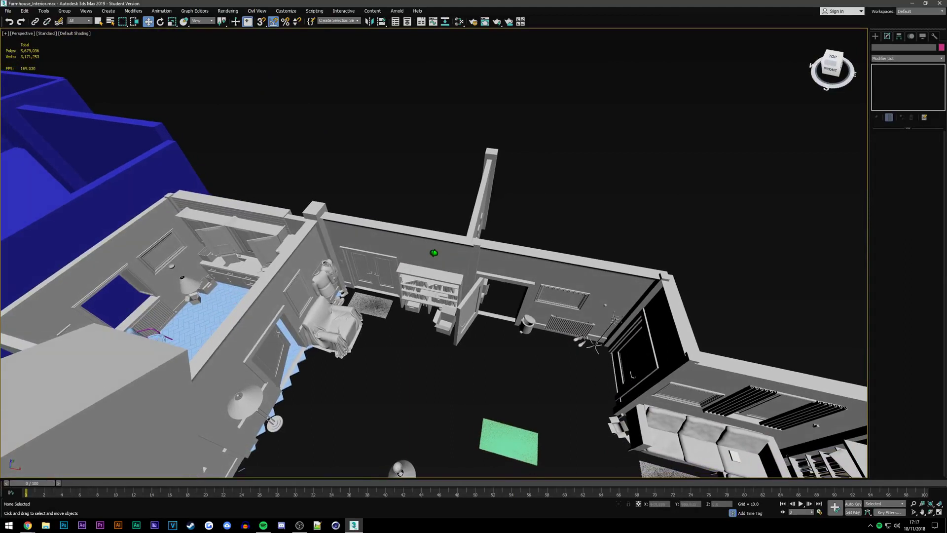
middle_click_drag(415, 251, 767, 89, "alt")
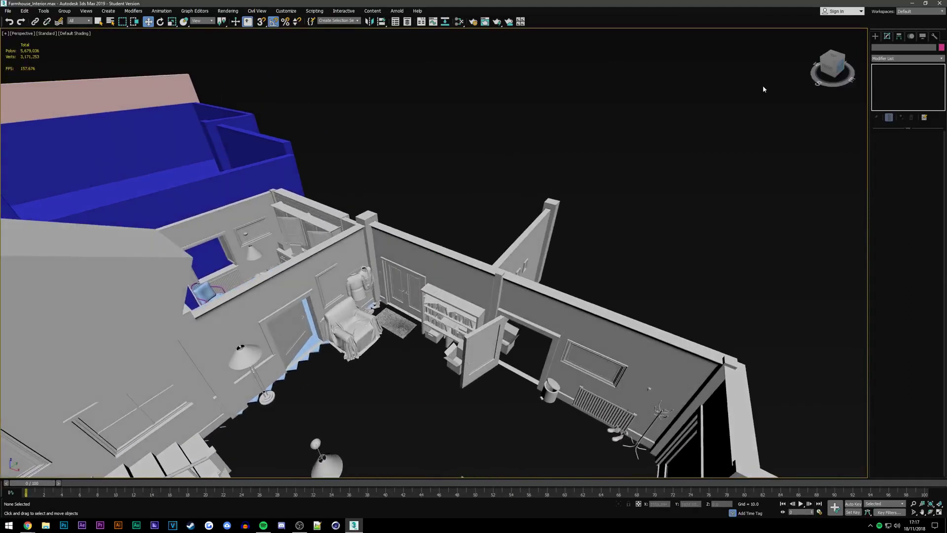
scroll(477, 132, "down", 6)
scroll(476, 139, "up", 8)
scroll(474, 148, "down", 8)
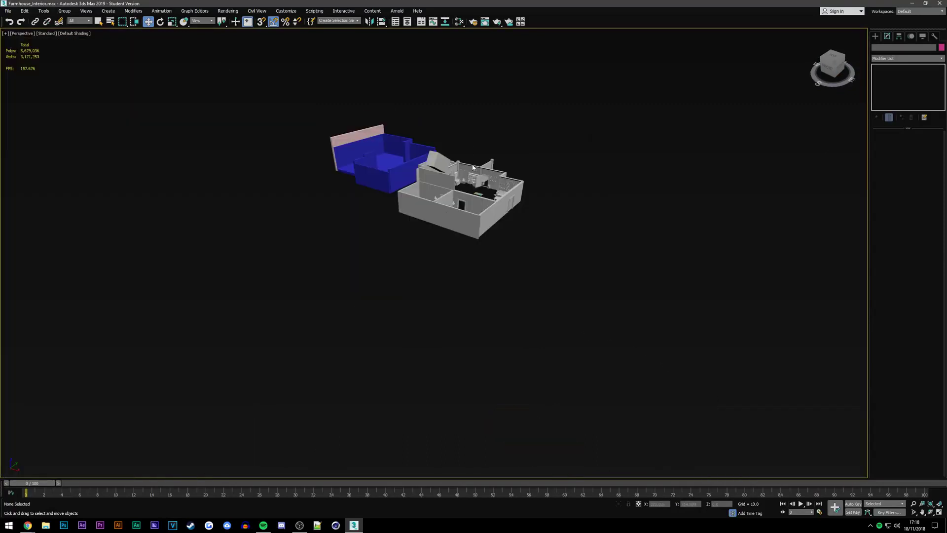
scroll(459, 171, "up", 5)
scroll(600, 217, "up", 3)
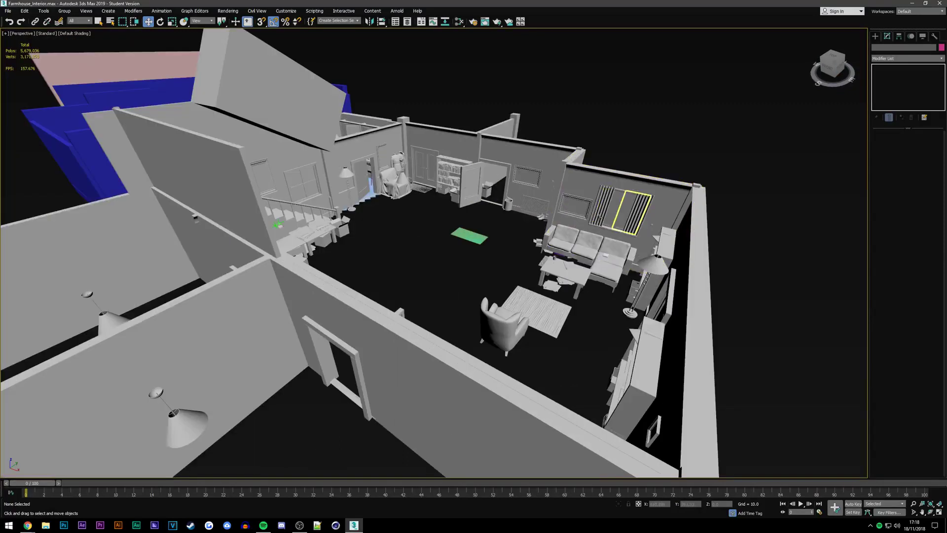
Orbit to an oblique view over the empty blue-walled extension room
left_click_drag(816, 83, 709, 258)
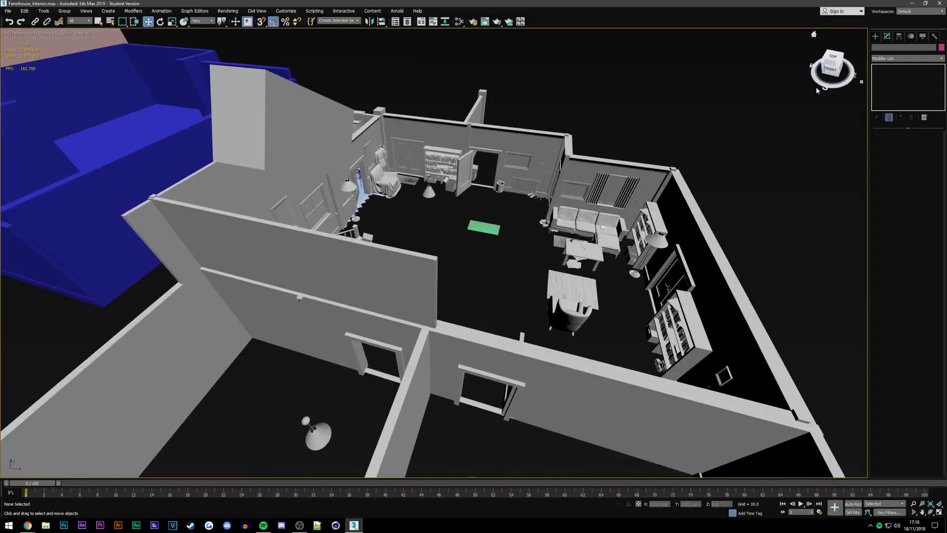
scroll(306, 143, "up", 3)
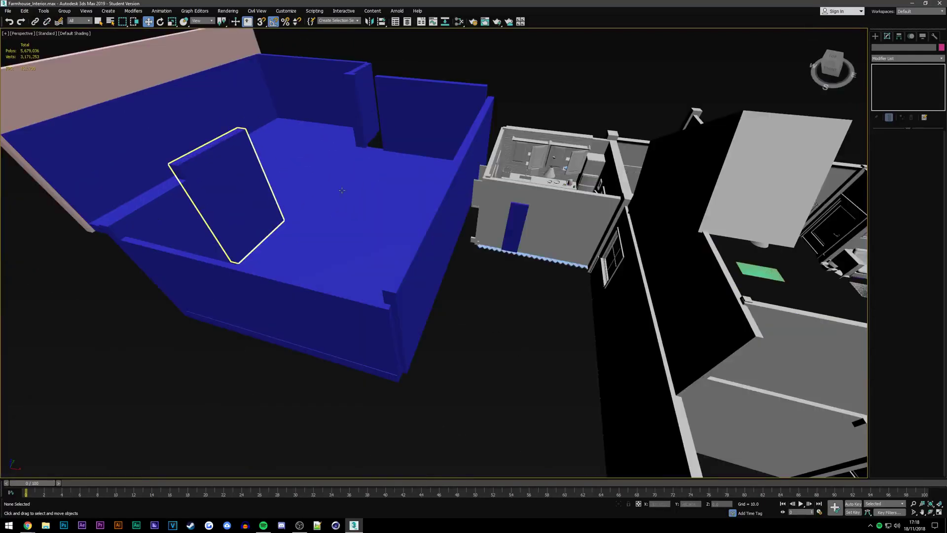
scroll(342, 191, "up", 3)
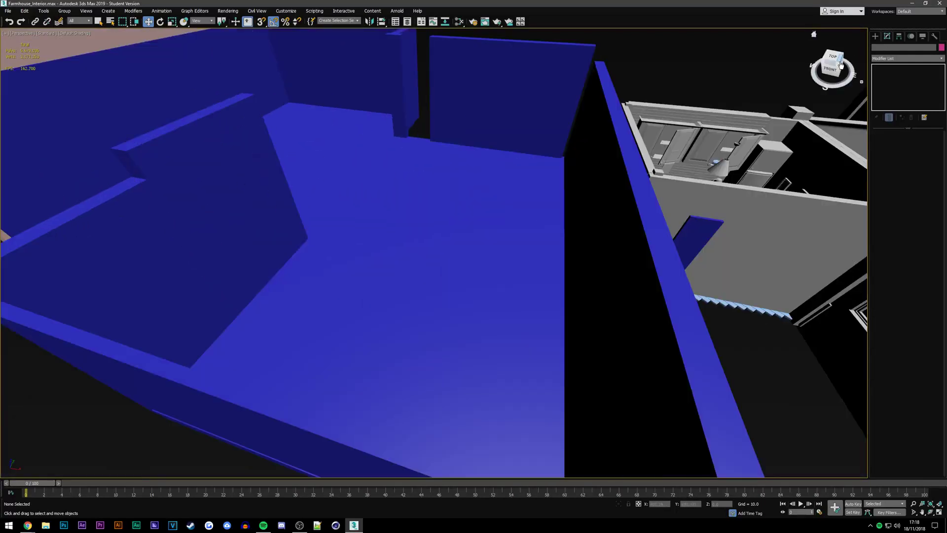
left_click_drag(836, 64, 833, 148)
middle_click_drag(434, 253, 434, 212, "alt")
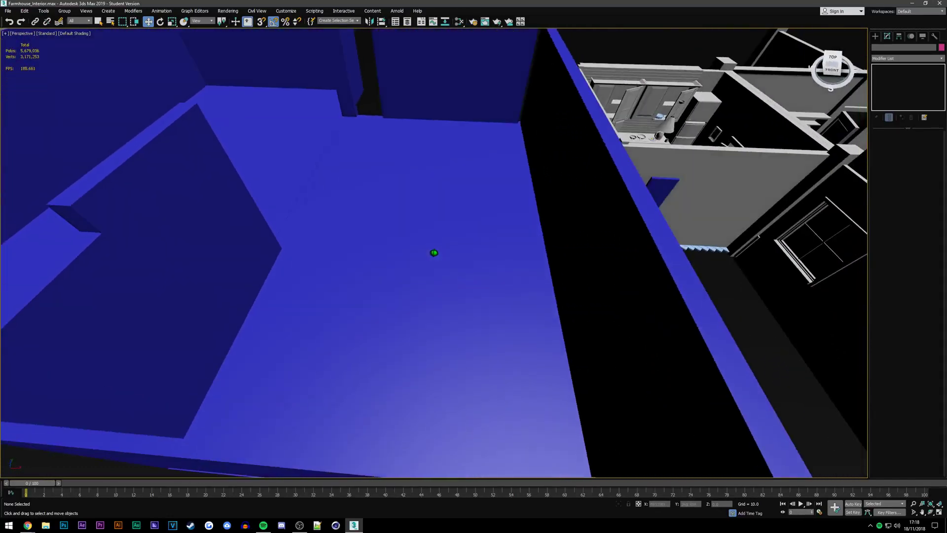
middle_click_drag(434, 253, 429, 197, "alt")
Zoom into the farmhouse kitchen
scroll(300, 180, "down", 10)
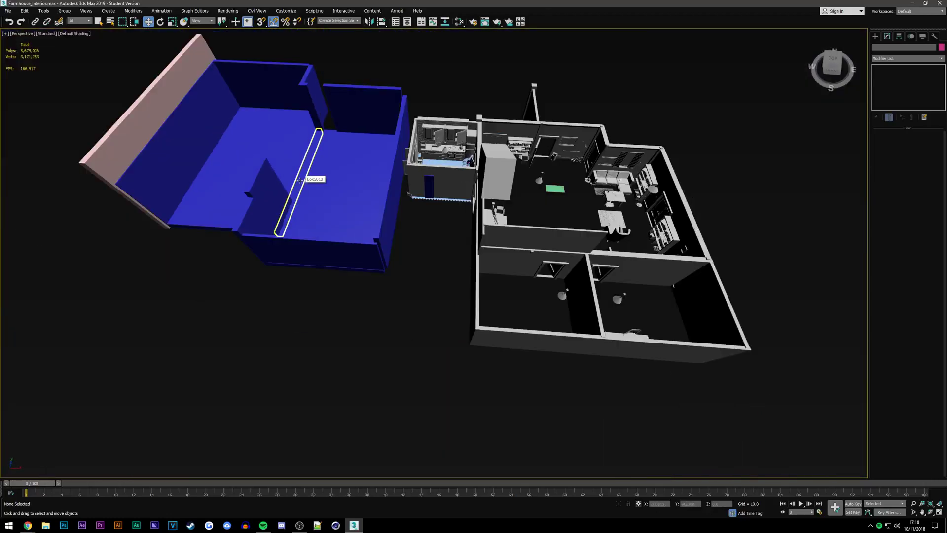
scroll(610, 159, "up", 5)
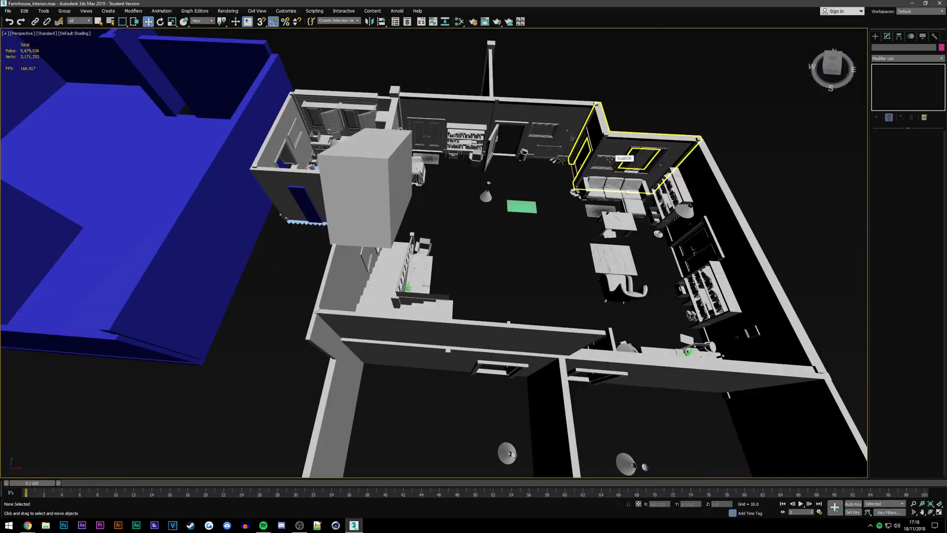
scroll(610, 159, "up", 5)
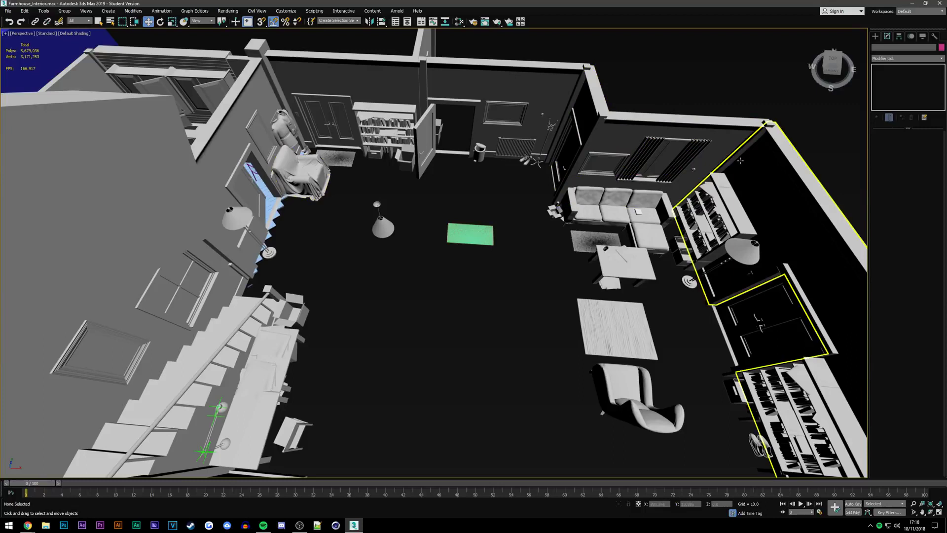
scroll(466, 226, "down", 5)
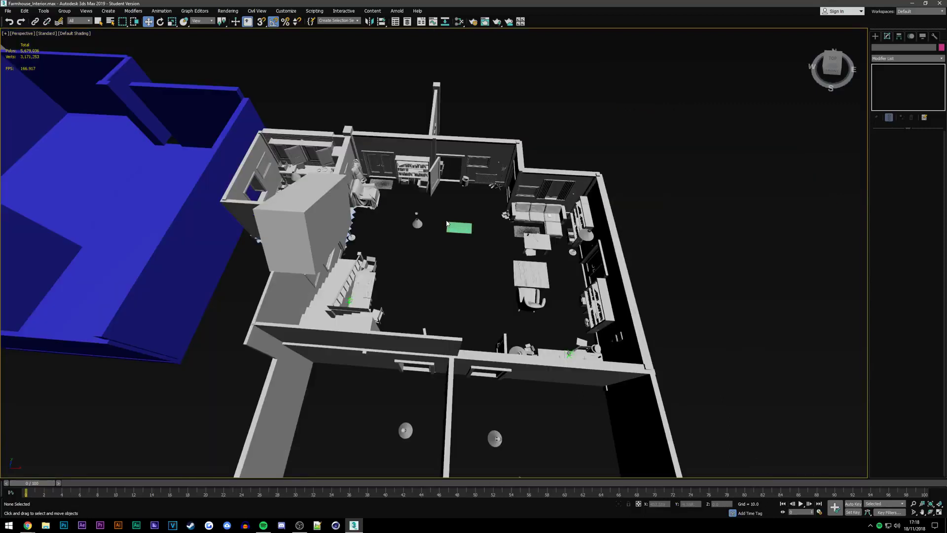
scroll(161, 189, "up", 5)
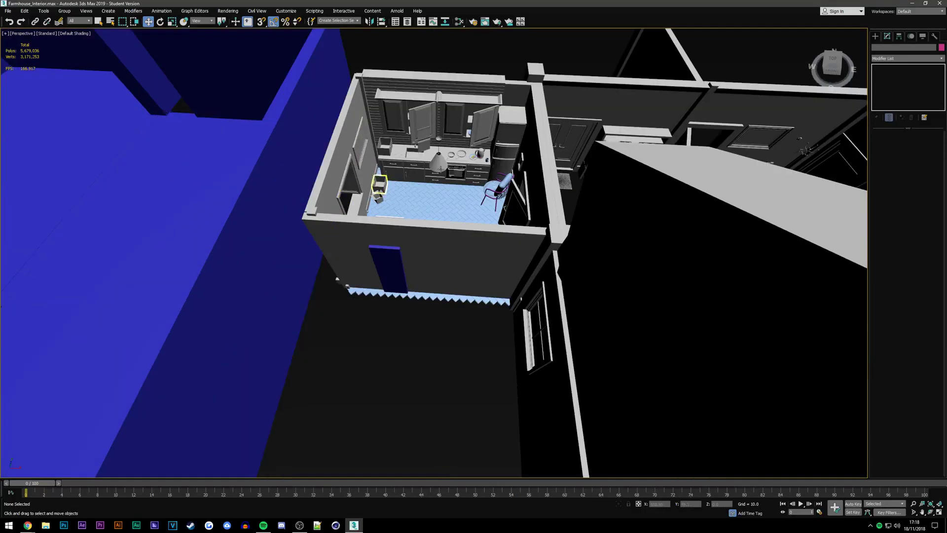
scroll(429, 212, "up", 2)
scroll(419, 217, "up", 3)
scroll(414, 218, "up", 2)
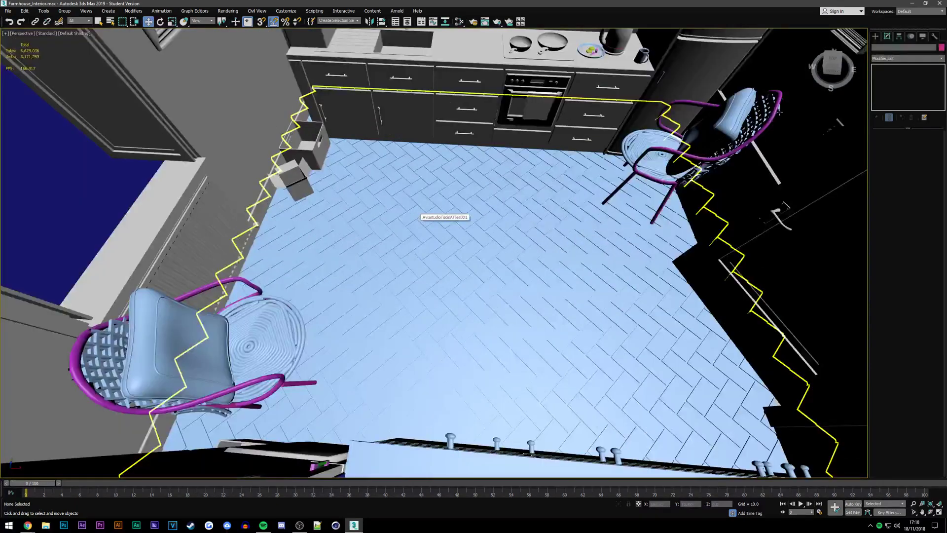
Orbit to eye level and zoom onto the food plate beside the kettle
mouse_move(415, 218)
middle_mouse_down("alt")
mouse_move(433, 253)
mouse_move(552, 252)
middle_mouse_up("alt")
mouse_move(434, 253)
middle_mouse_down("alt")
mouse_move(335, 252)
mouse_move(464, 232)
mouse_move(499, 138)
middle_mouse_up("alt")
scroll(499, 138, "up", 2)
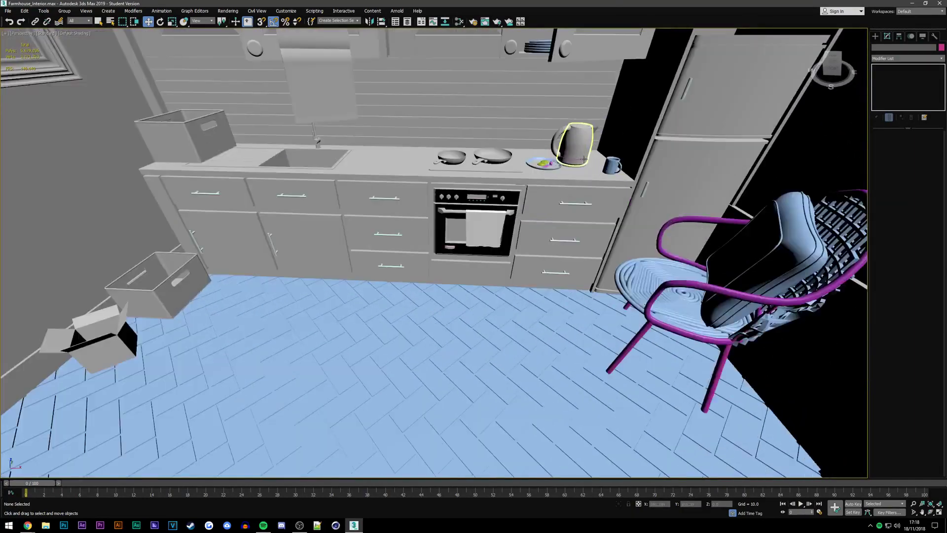
scroll(505, 148, "up", 2)
scroll(513, 158, "up", 2)
scroll(520, 167, "up", 2)
scroll(519, 166, "up", 2)
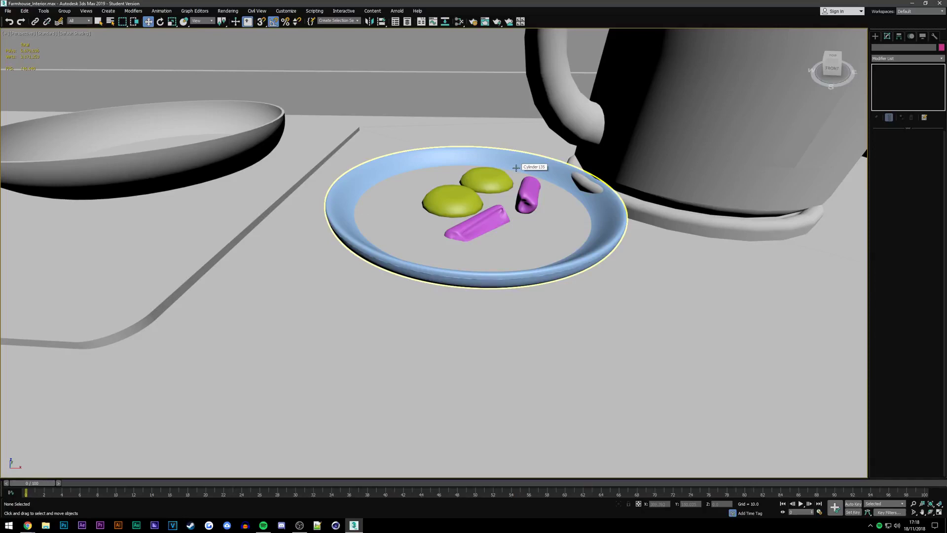
Select the diagonal purple capsule Capsule004 and lift it slightly along Z
scroll(524, 203, "up", 5)
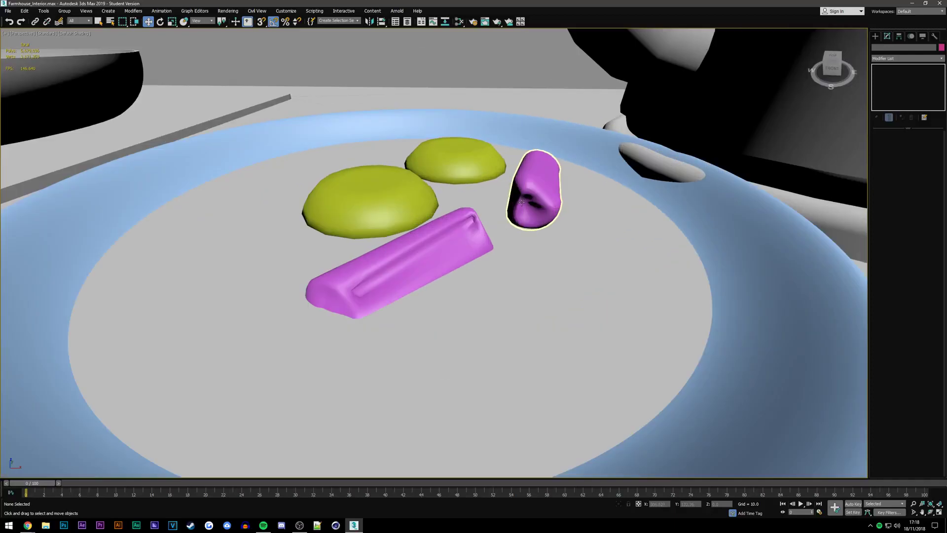
scroll(523, 202, "down", 2)
left_click(439, 240)
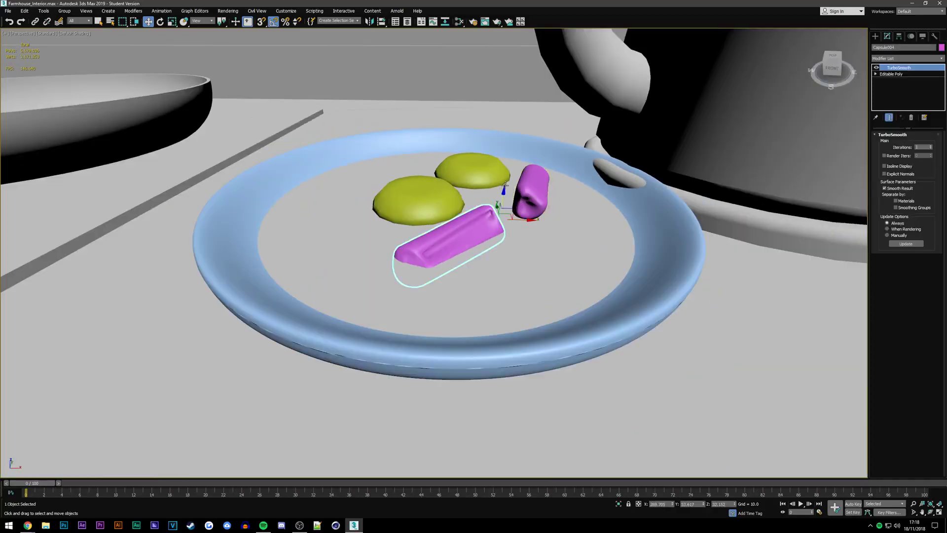
left_click_drag(840, 64, 839, 52)
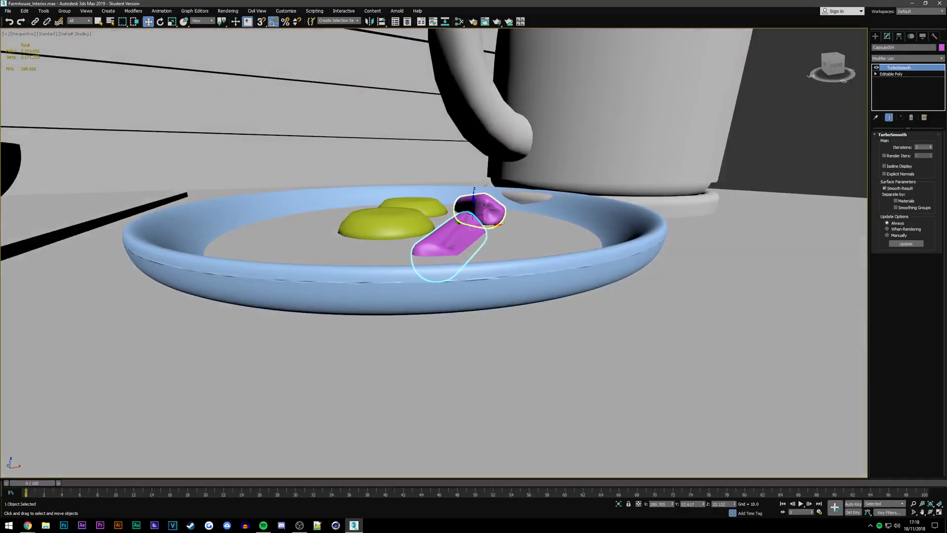
left_click_drag(475, 195, 474, 189)
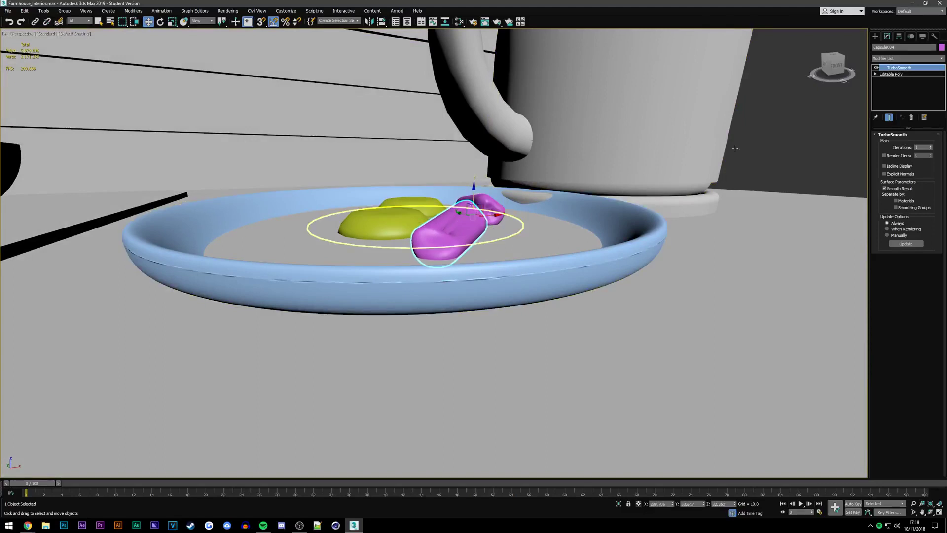
Zoom out and orbit to an overview of the whole house and blue extension room
scroll(424, 267, "down", 3)
scroll(392, 282, "down", 3)
scroll(392, 281, "down", 3)
scroll(381, 270, "down", 3)
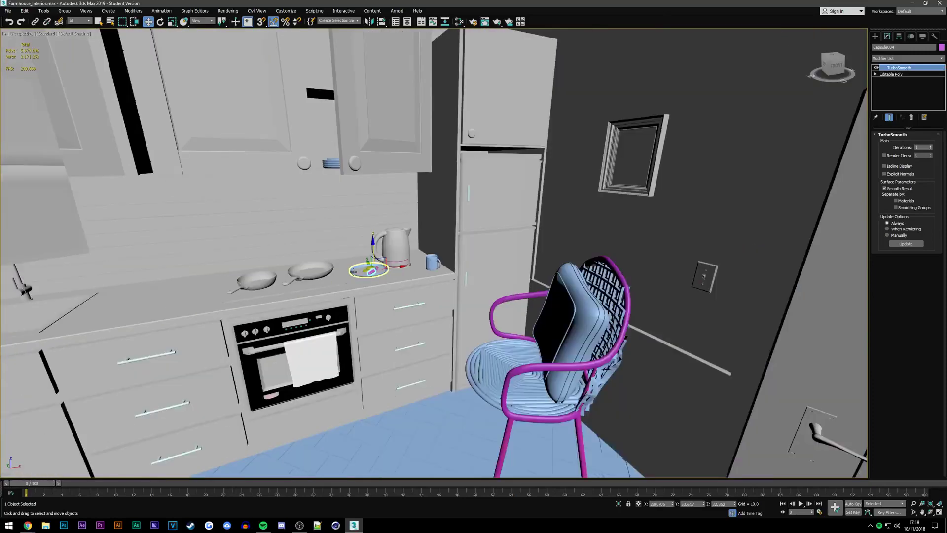
scroll(365, 268, "down", 3)
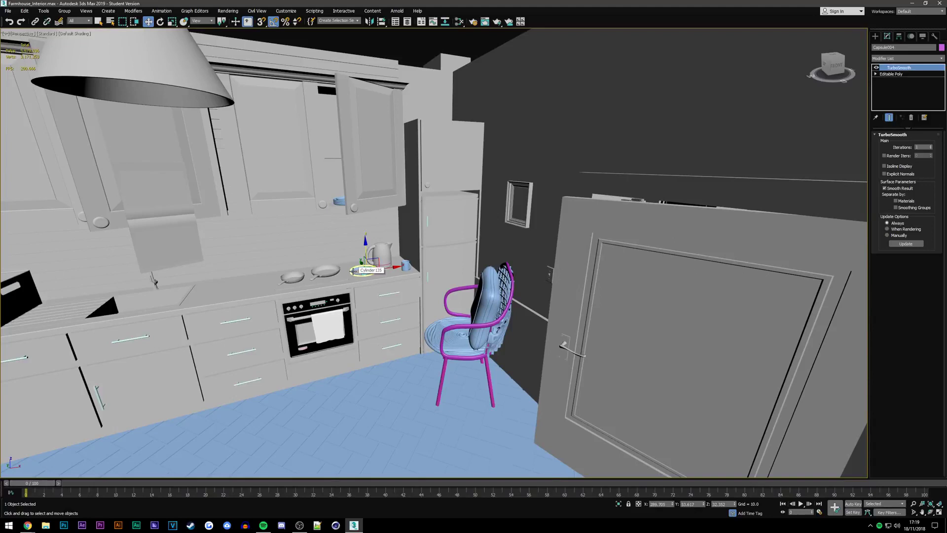
scroll(353, 270, "up", 5)
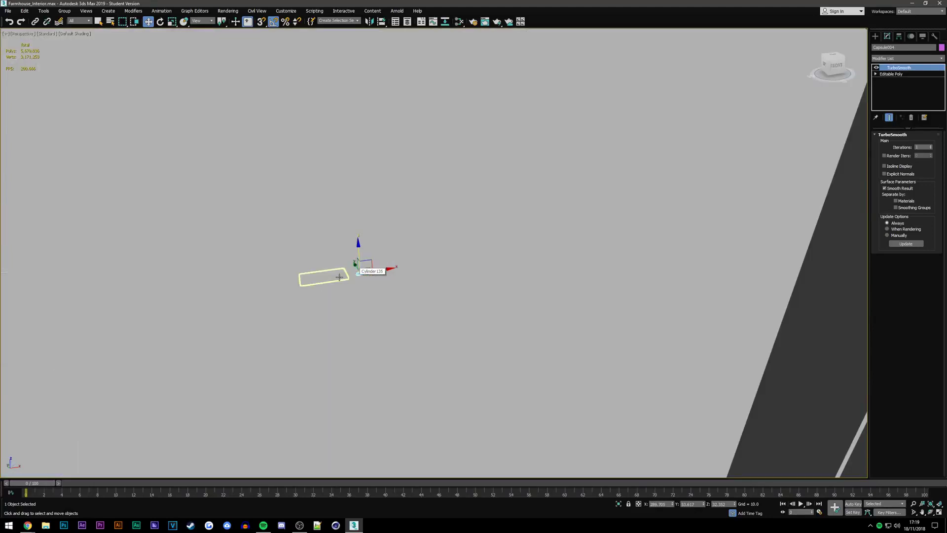
scroll(333, 278, "up", 3)
scroll(333, 278, "down", 10)
mouse_move(333, 278)
middle_mouse_down("alt")
mouse_move(598, 378)
mouse_move(565, 271)
middle_mouse_up("alt")
scroll(599, 377, "down", 5)
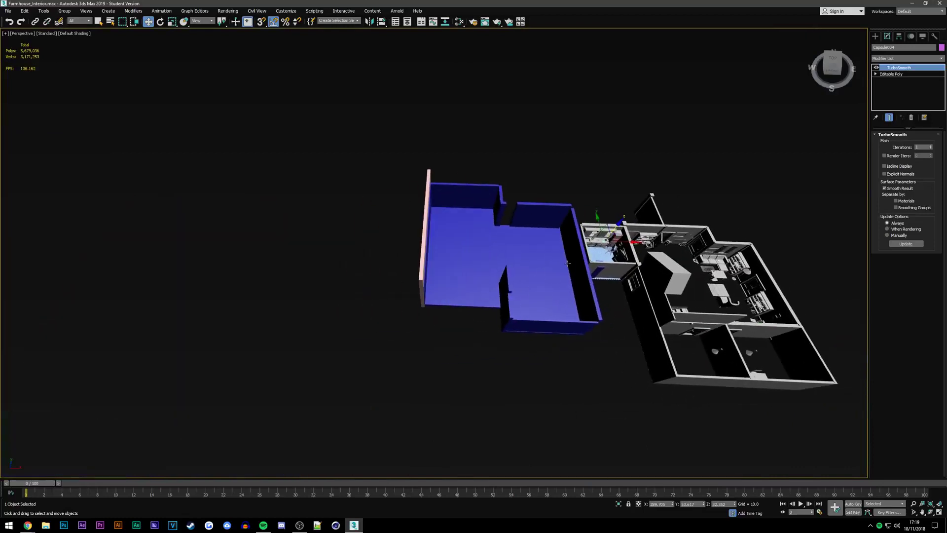
Hide the selected blue block, undoing a mistaken Hide Unselected, to reveal the farmhouse
scroll(565, 272, "up", 5)
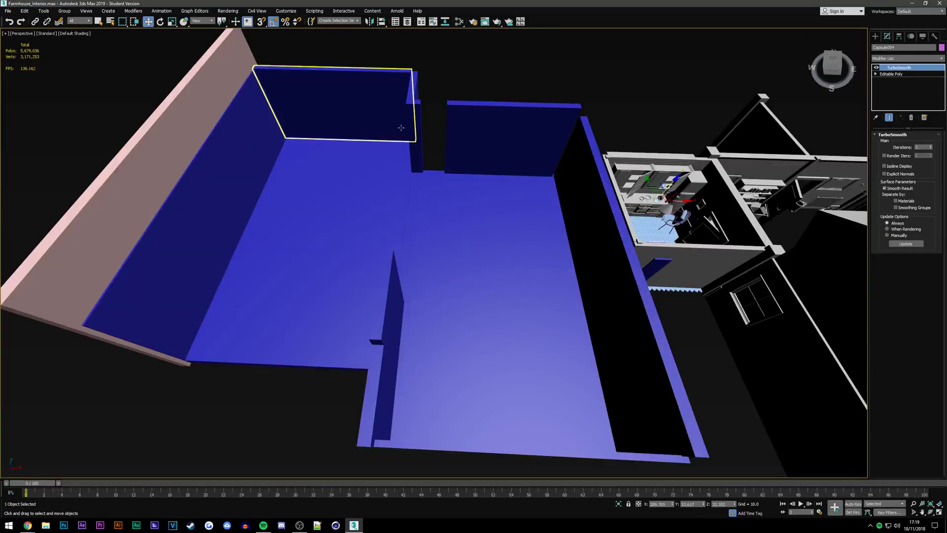
middle_click_drag(337, 166, 556, 314, "alt")
right_click(292, 373)
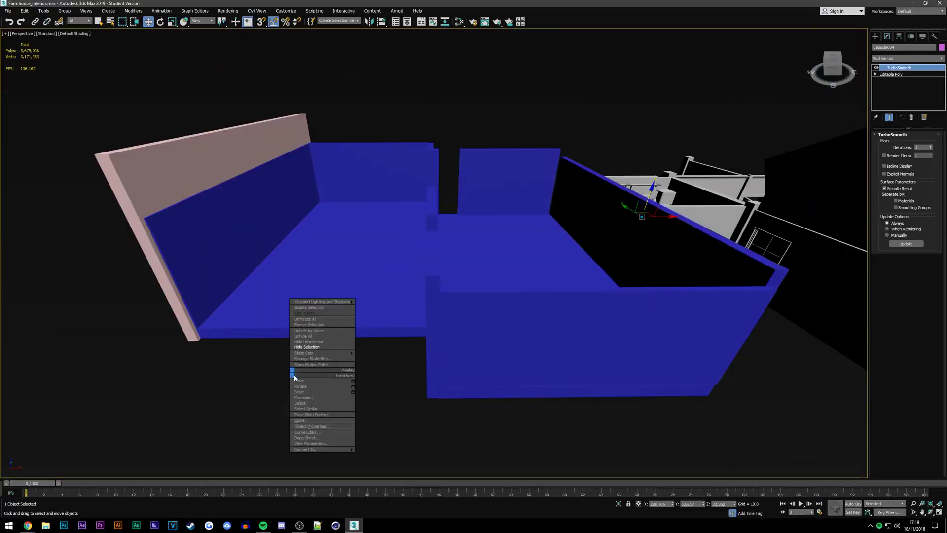
left_click(321, 342)
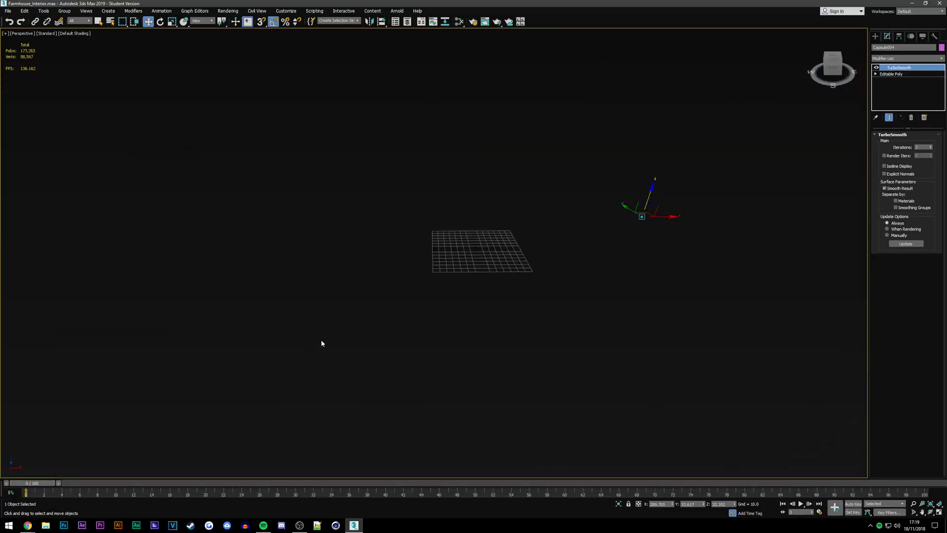
key("ctrl+z")
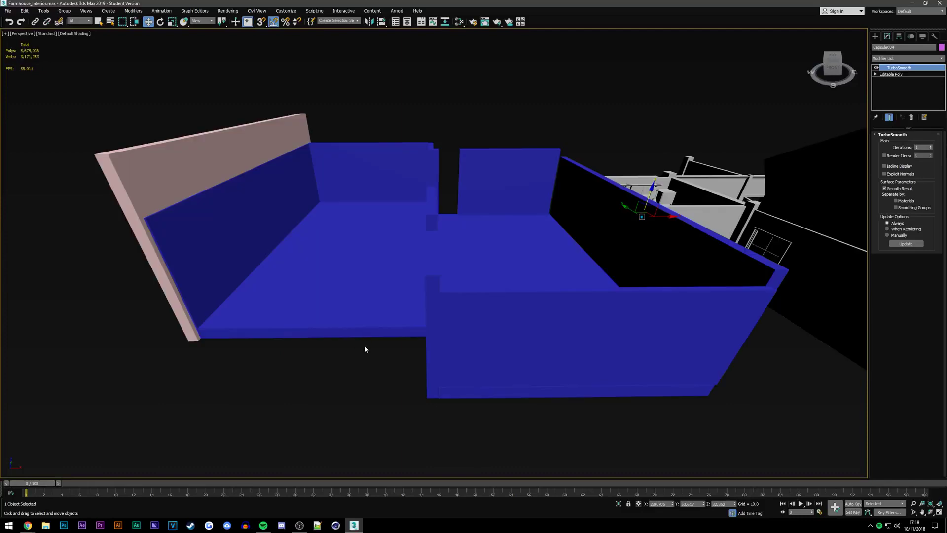
right_click(365, 345)
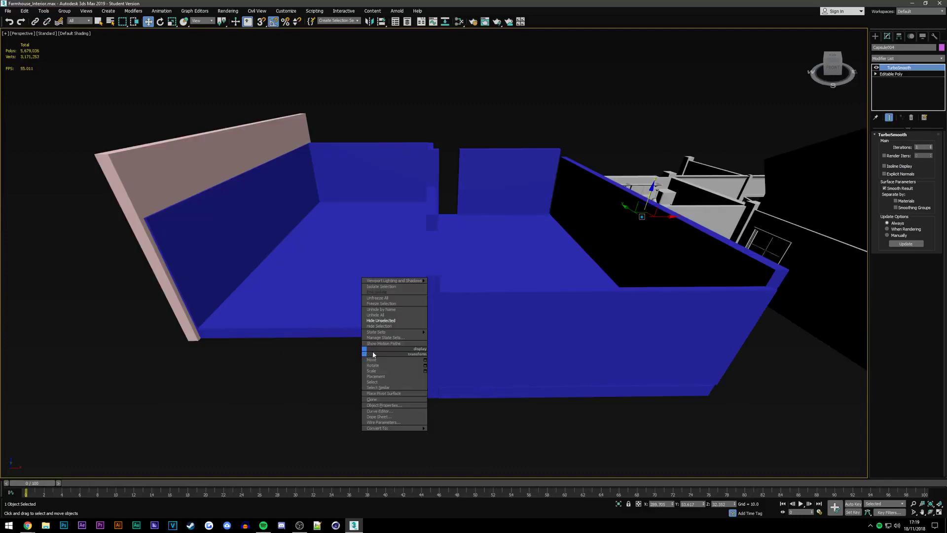
left_click(382, 326)
scroll(489, 209, "down", 3)
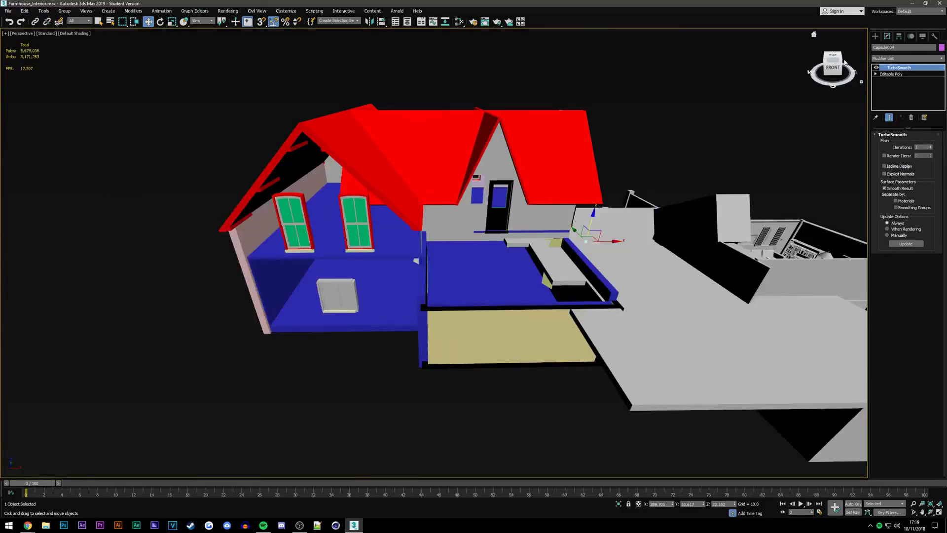
mouse_move(490, 209)
middle_mouse_down("alt")
mouse_move(345, 212)
mouse_move(444, 212)
middle_mouse_up("alt")
scroll(585, 241, "up", 3)
middle_click_drag(585, 296, 439, 259, "alt")
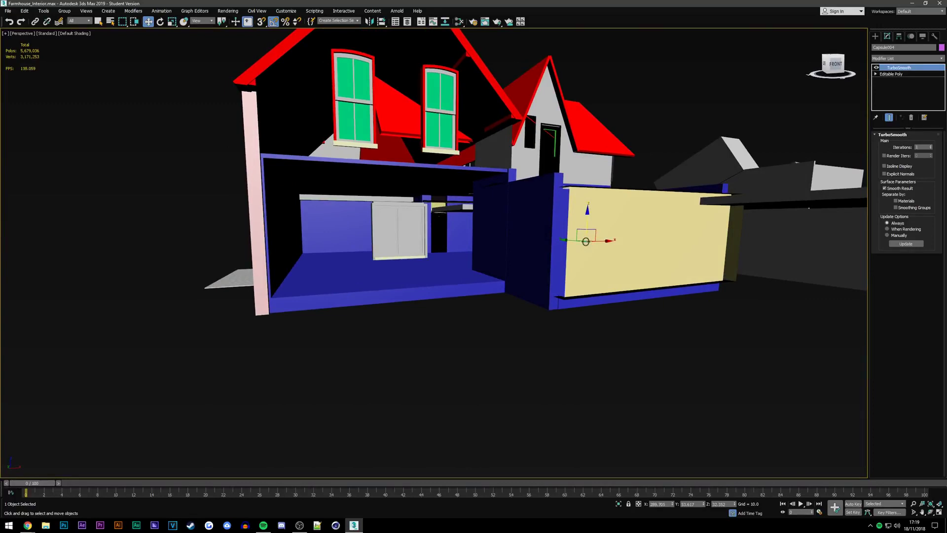
middle_click_drag(439, 259, 672, 259, "alt")
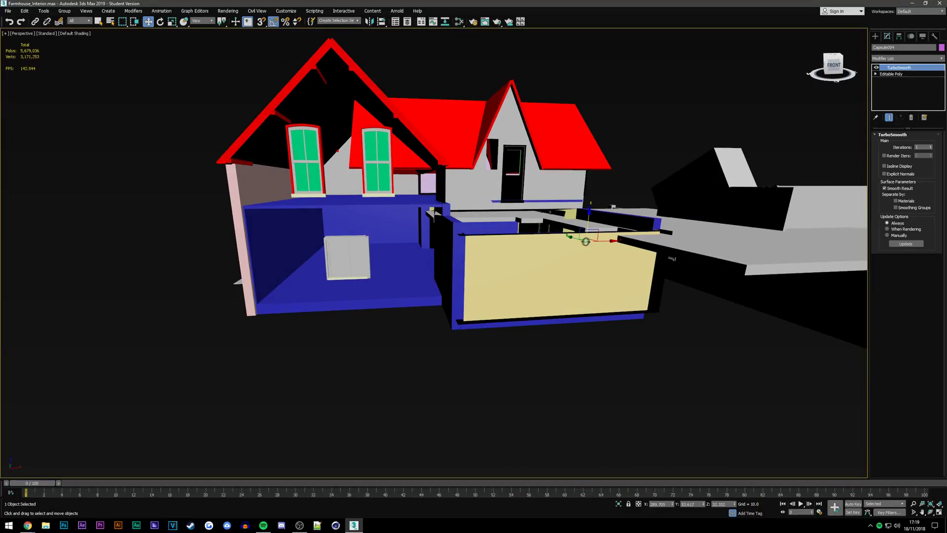
mouse_move(672, 259)
middle_mouse_down("alt")
mouse_move(529, 202)
mouse_move(839, 68)
middle_mouse_up("alt")
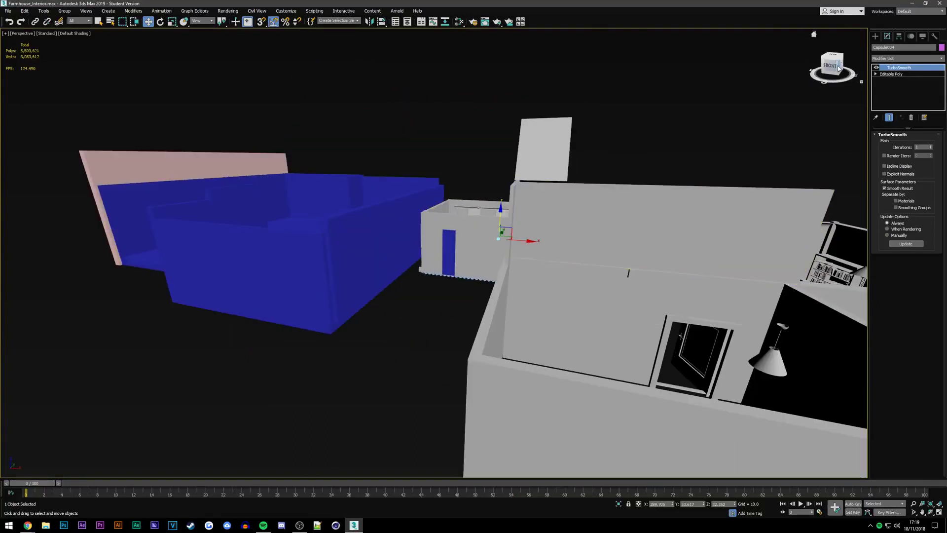
From a top view of the floor plan, select the small bin beside the radiator
left_click_drag(838, 68, 837, 94)
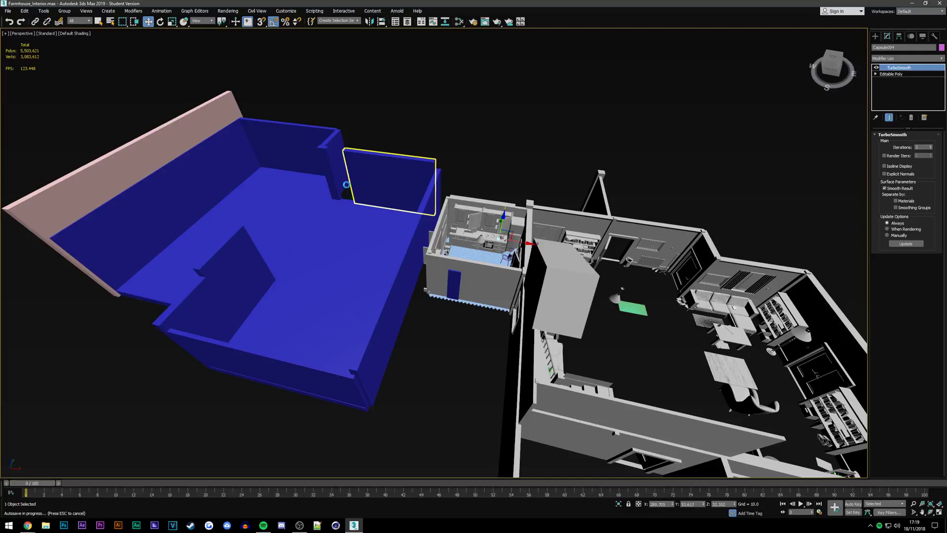
left_click(379, 254)
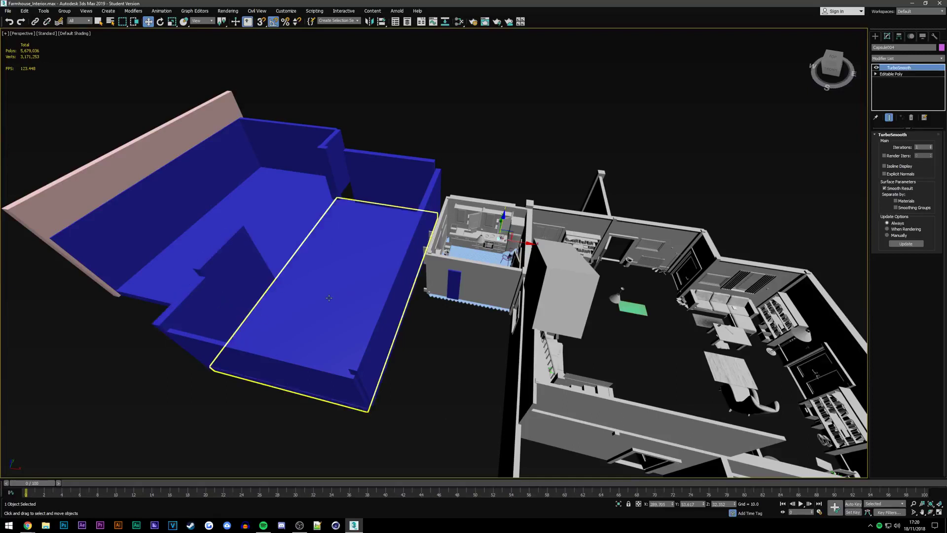
scroll(514, 286, "down", 3)
scroll(390, 281, "up", 5)
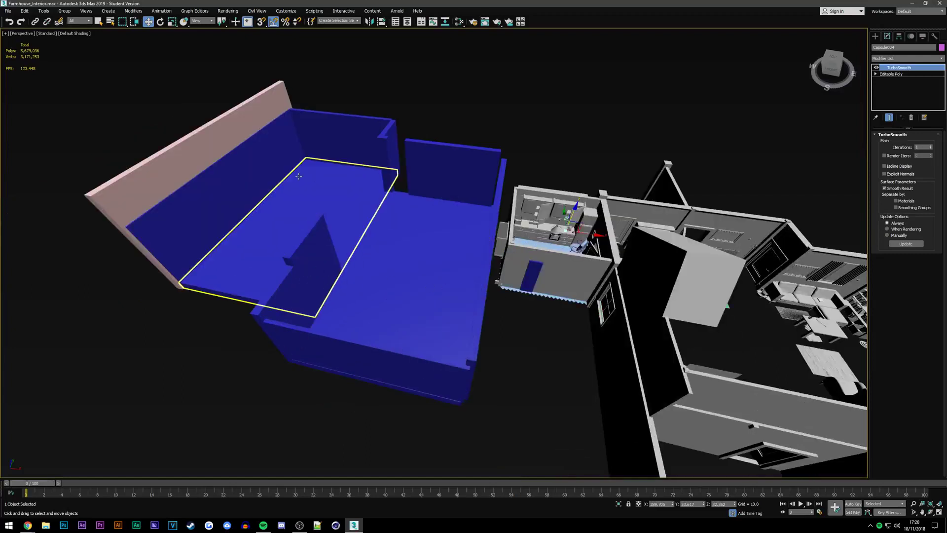
mouse_move(701, 276)
middle_mouse_down()
mouse_move(410, 232)
mouse_move(566, 296)
mouse_move(646, 306)
middle_mouse_up()
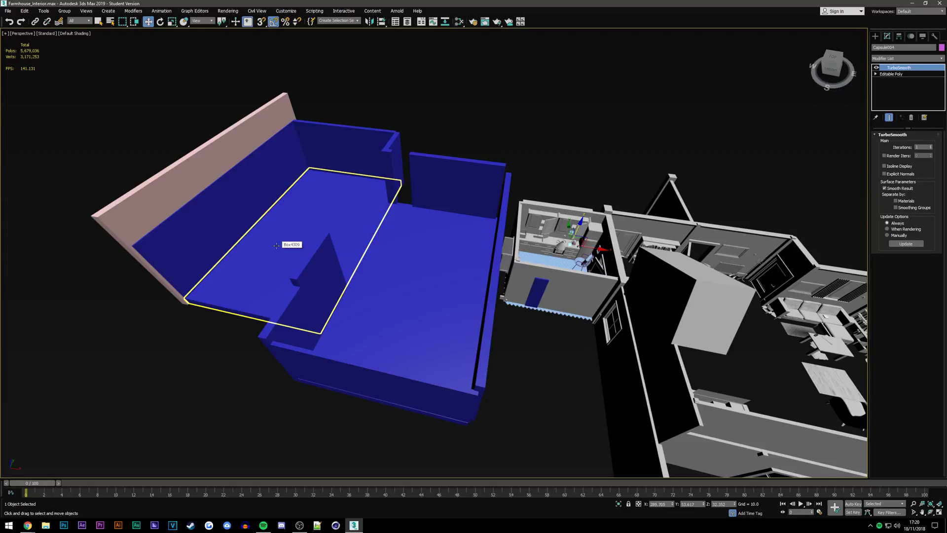
scroll(620, 268, "down", 2)
scroll(620, 271, "up", 3)
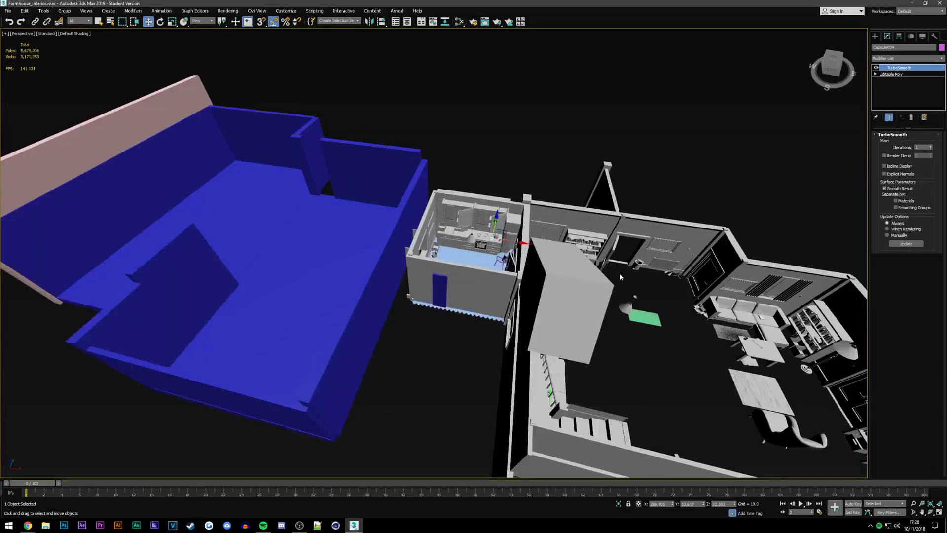
scroll(621, 277, "up", 3)
scroll(621, 277, "down", 4)
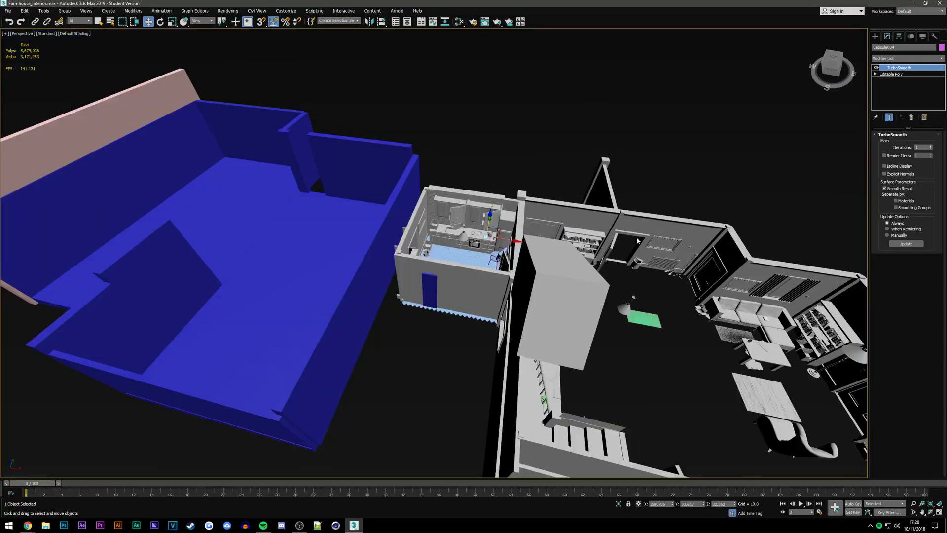
left_click(637, 266)
Move the bin onto the blue extension room's floor
scroll(640, 267, "up", 3)
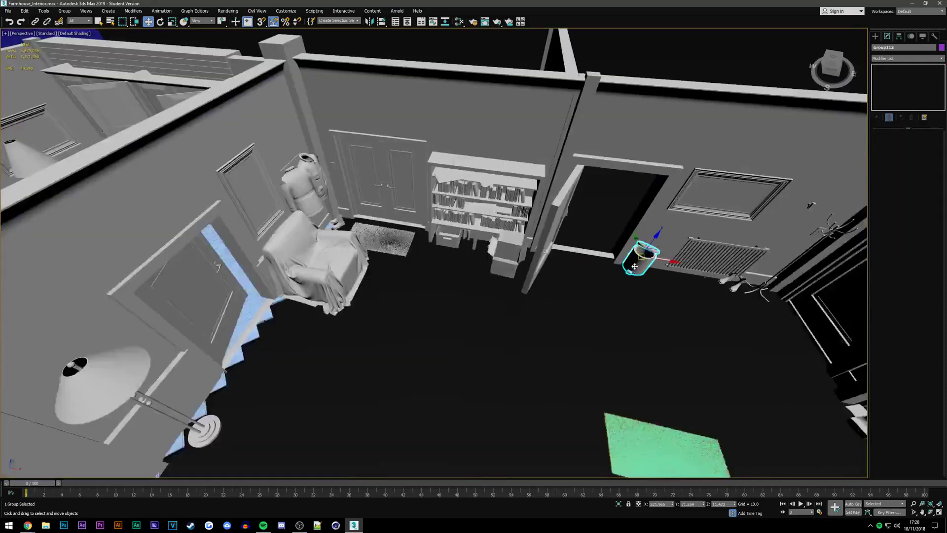
scroll(642, 268, "up", 2)
scroll(641, 268, "down", 5)
left_click_drag(642, 268, 299, 217)
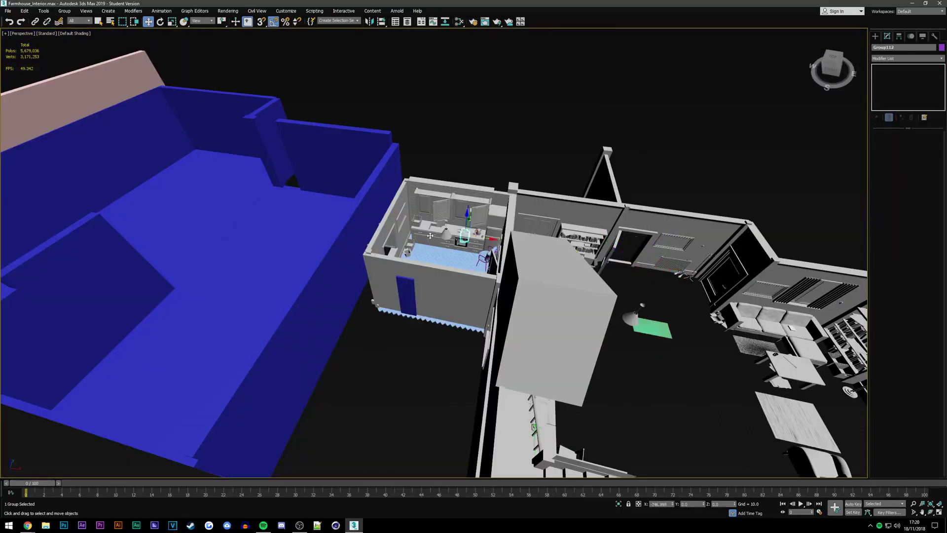
scroll(291, 211, "up", 5)
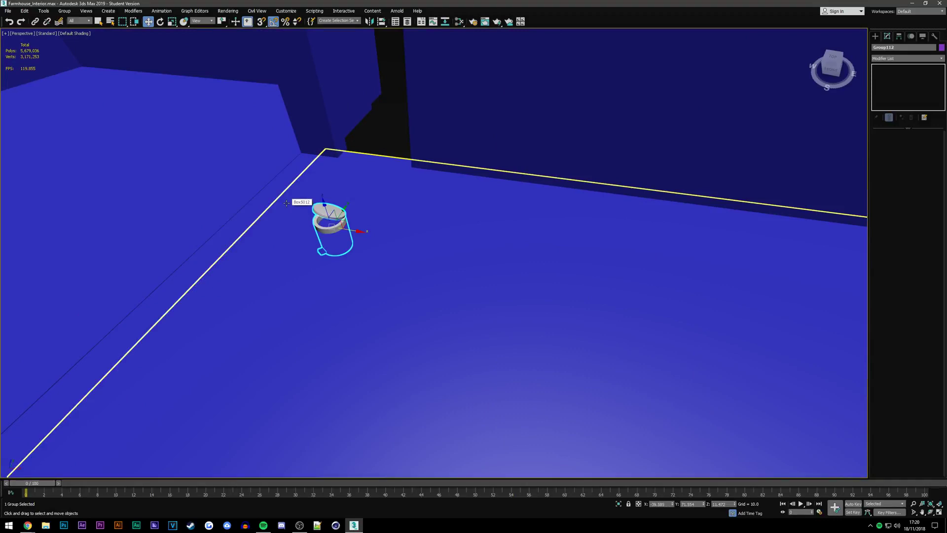
scroll(394, 217, "down", 3)
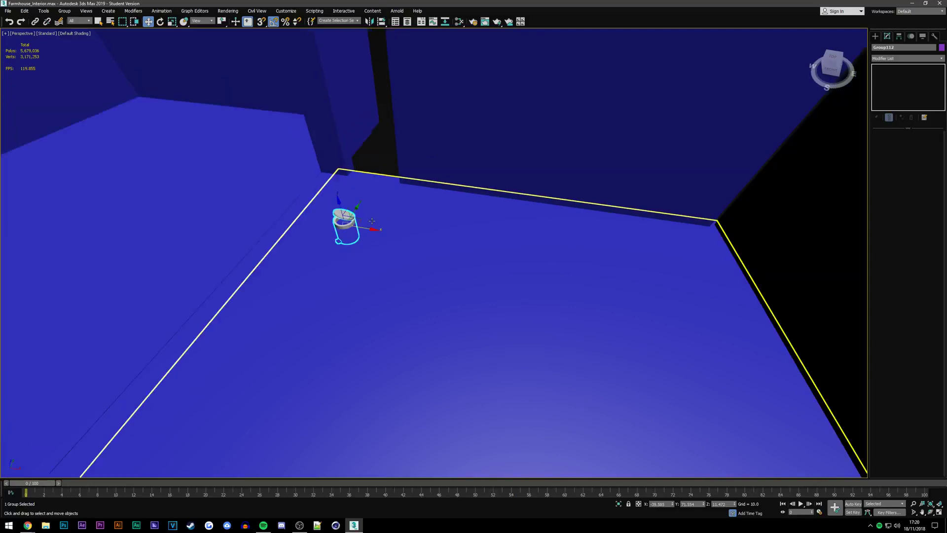
scroll(339, 220, "up", 3)
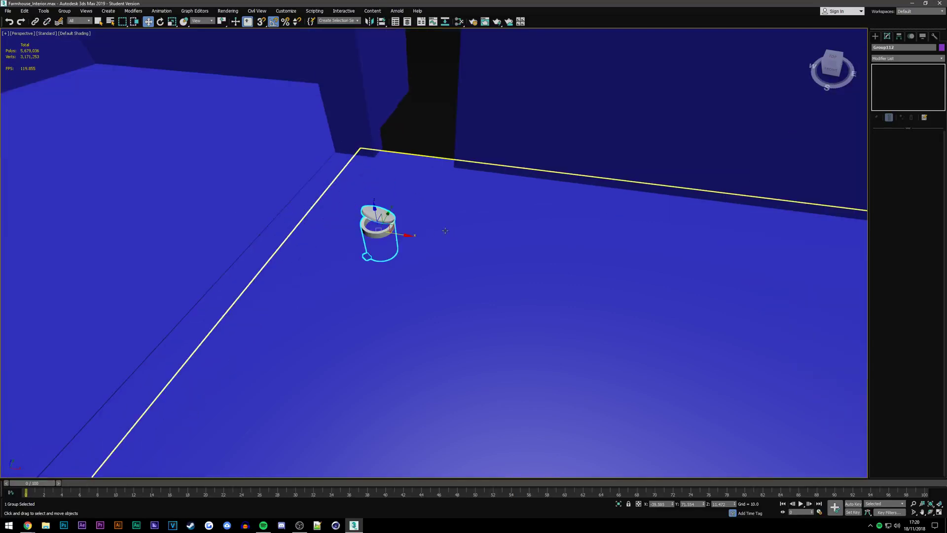
Raise the bin along Z and slide it right along X near the back wall
middle_click_drag(445, 230, 381, 314, "alt")
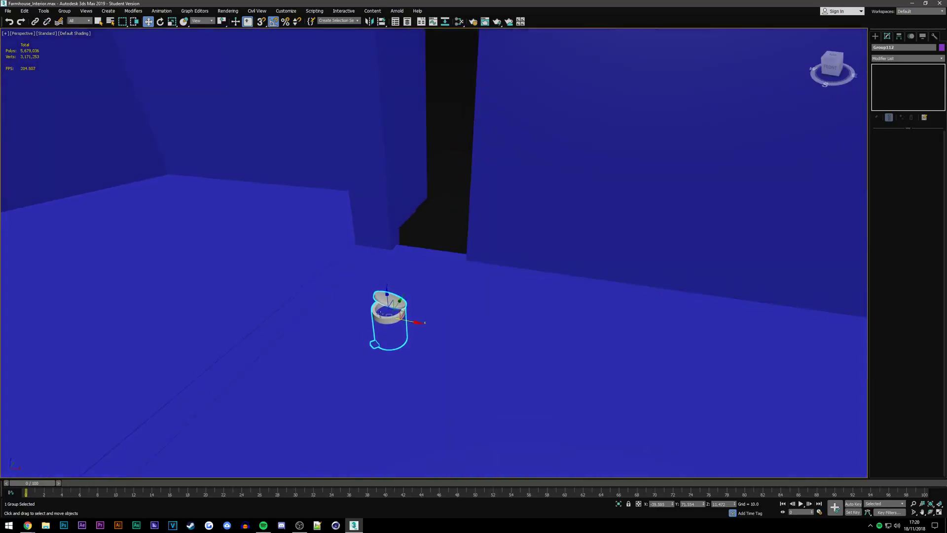
scroll(382, 314, "up", 1)
scroll(393, 324, "up", 1)
scroll(404, 273, "up", 1)
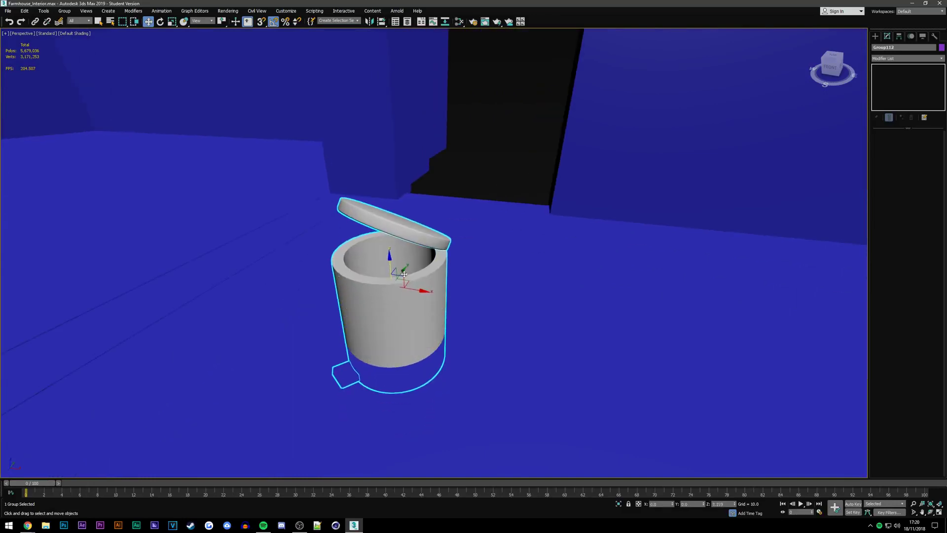
left_click_drag(404, 274, 413, 247)
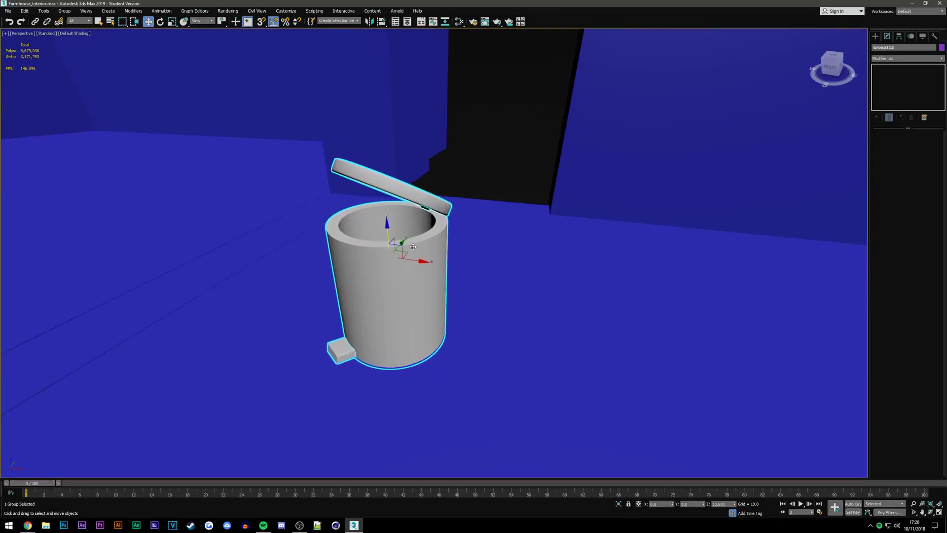
scroll(429, 301, "down", 3)
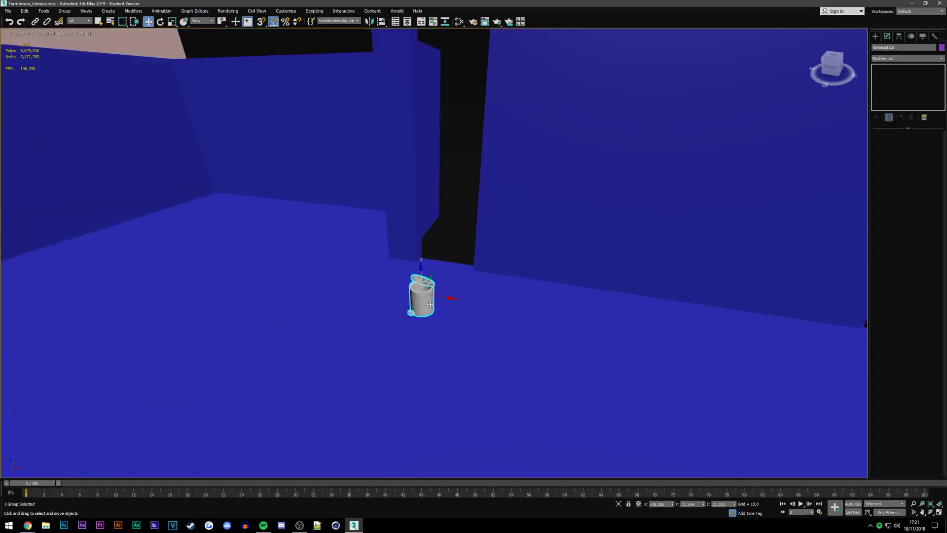
scroll(430, 304, "down", 2)
left_click_drag(441, 301, 478, 308)
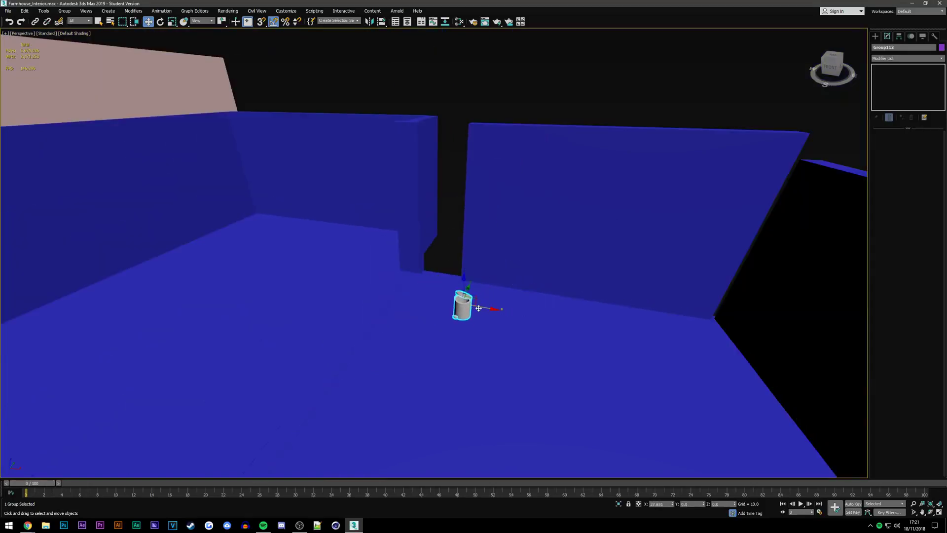
scroll(478, 308, "down", 1)
scroll(478, 308, "down", 3)
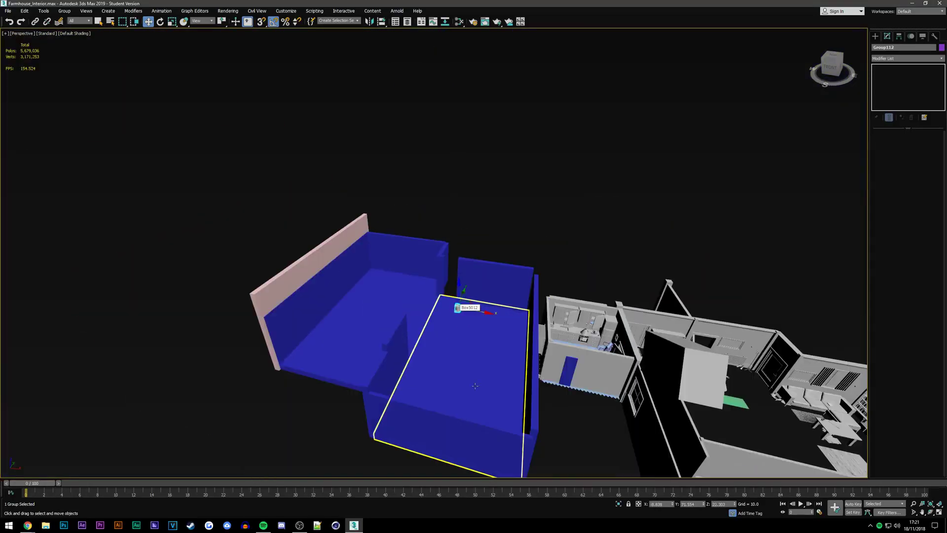
mouse_move(833, 67)
left_mouse_down()
mouse_move(804, 74)
mouse_move(809, 56)
mouse_move(818, 69)
left_mouse_up()
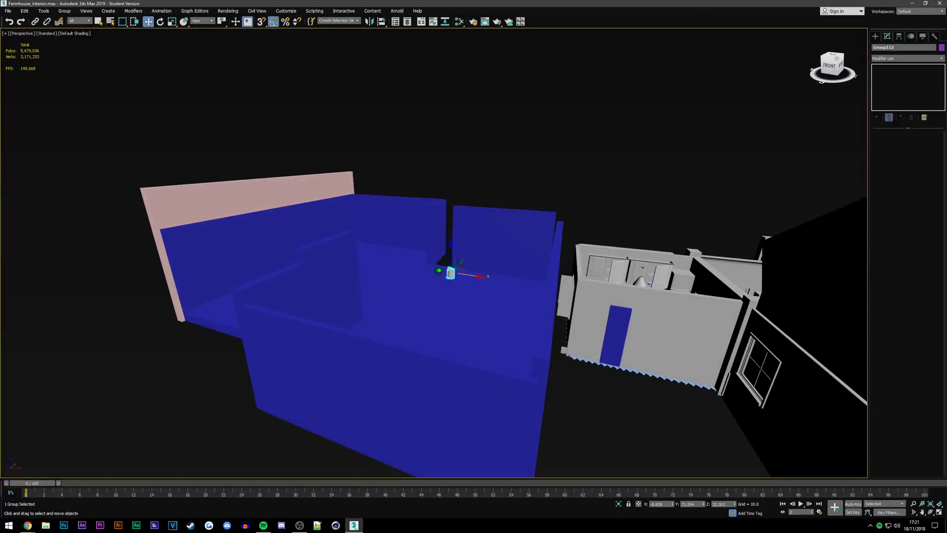
left_click_drag(833, 67, 833, 69)
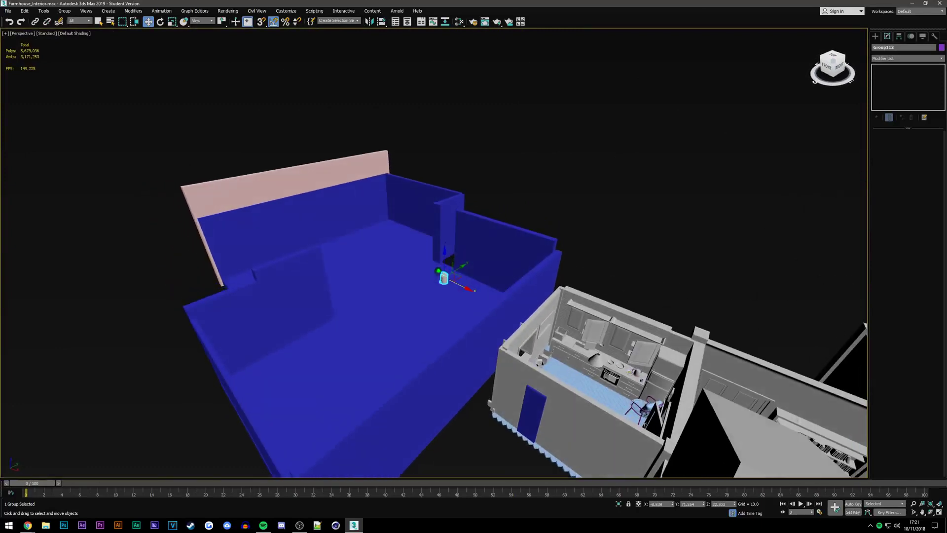
left_click(840, 67)
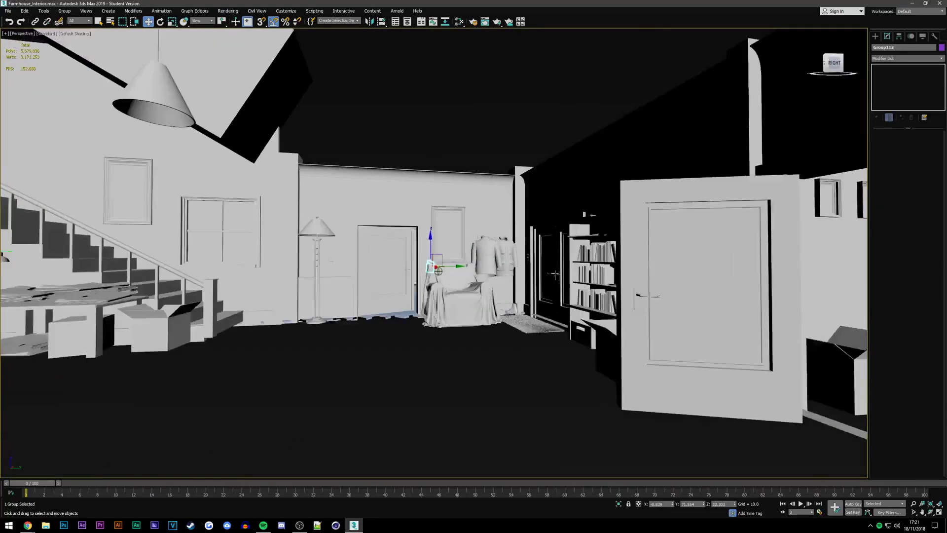
left_click(826, 63)
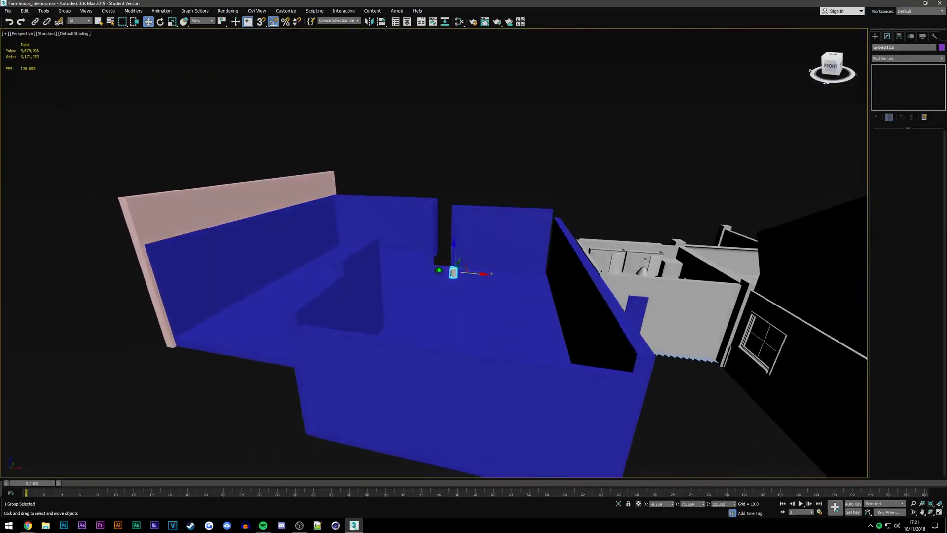
Unhide all hidden objects and orbit down into the furnished room
right_click(607, 135)
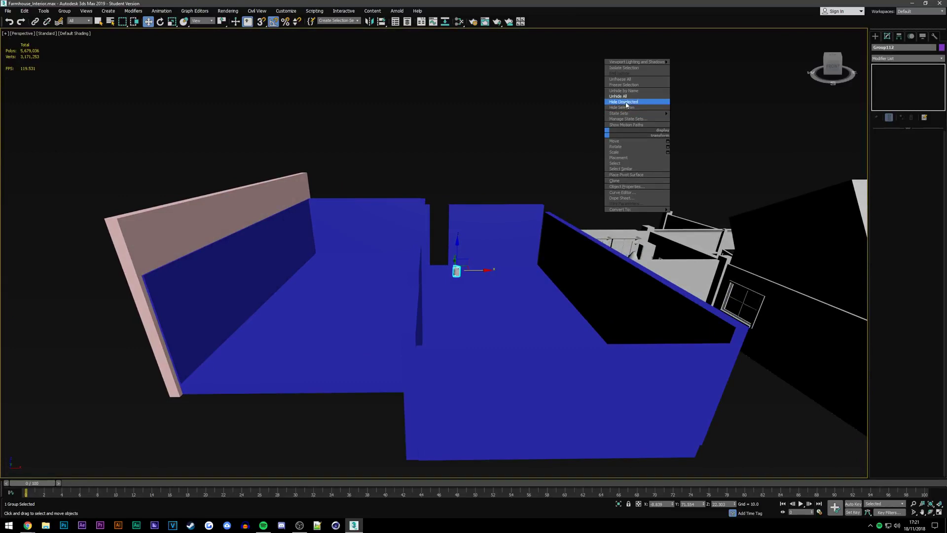
left_click(618, 96)
scroll(483, 292, "up", 3)
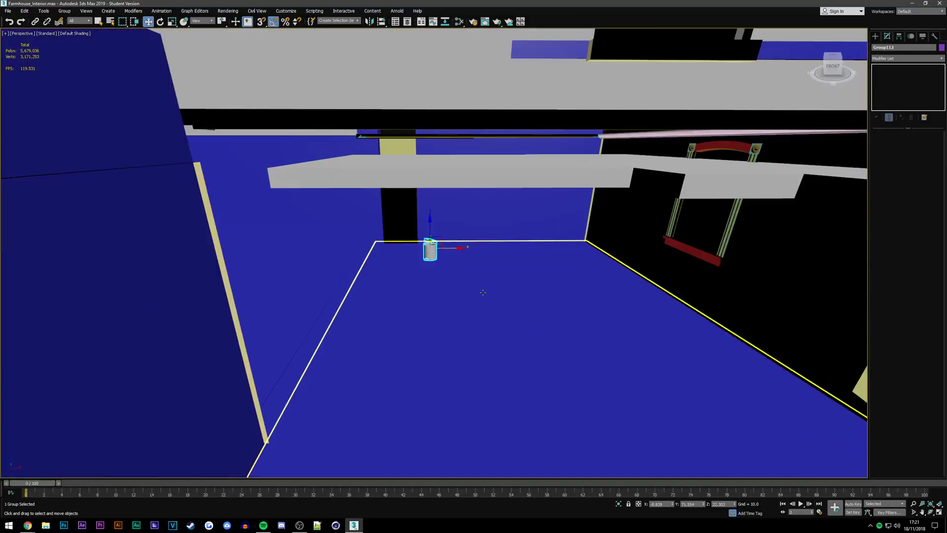
scroll(483, 292, "up", 3)
mouse_move(342, 261)
middle_mouse_down("alt")
mouse_move(295, 296)
mouse_move(251, 261)
middle_mouse_up("alt")
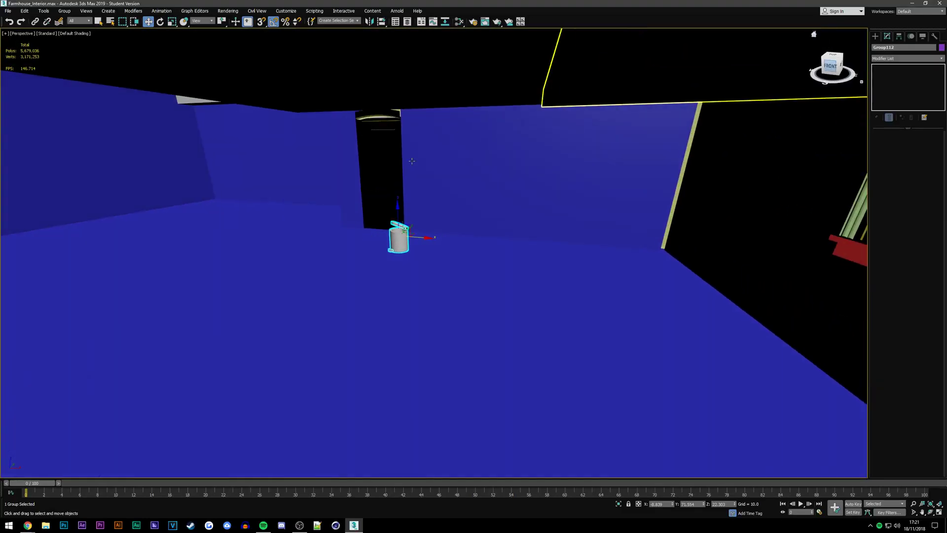
scroll(420, 134, "down", 5)
middle_click_drag(420, 135, 435, 246, "alt")
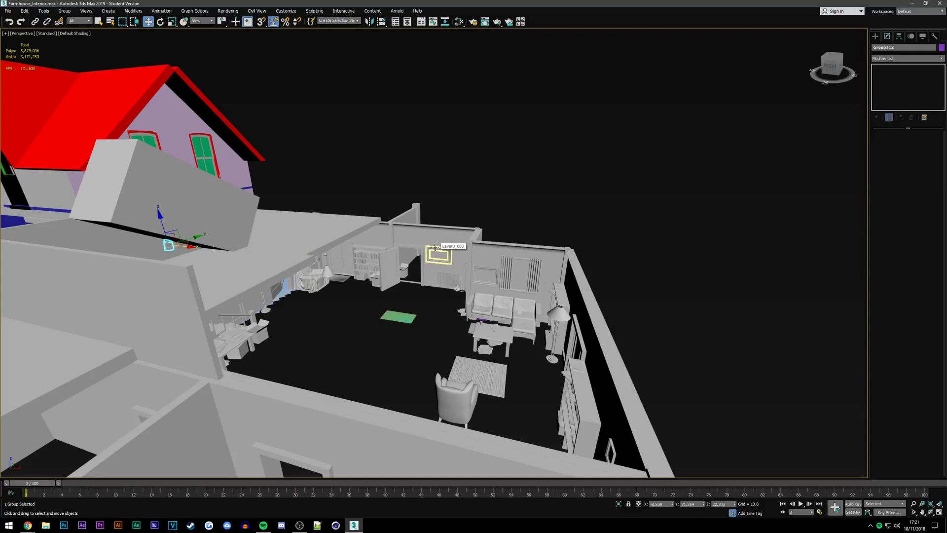
scroll(566, 239, "down", 2)
scroll(616, 232, "down", 5)
Frame the bin group and lower it slightly onto the blue room's floor
key("z")
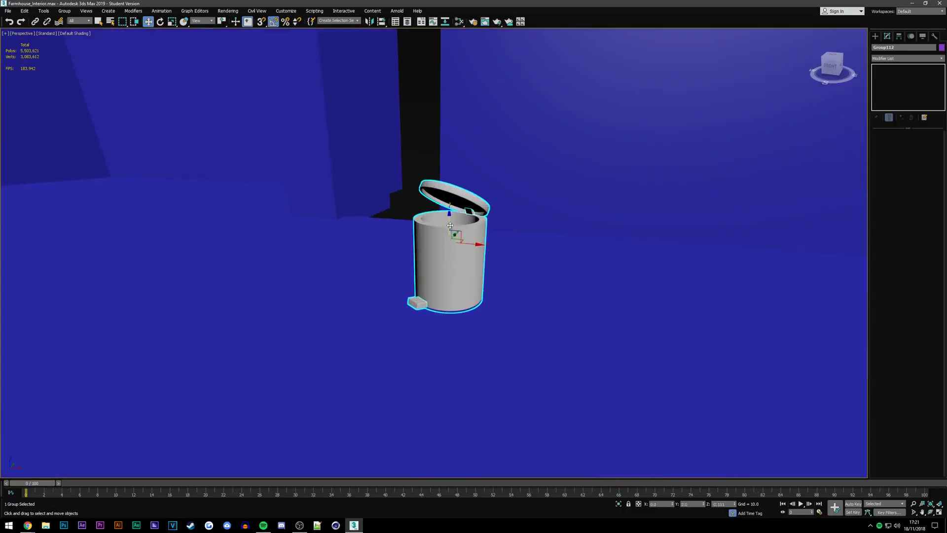
left_click_drag(445, 221, 446, 223)
scroll(375, 280, "down", 5)
scroll(375, 280, "down", 10)
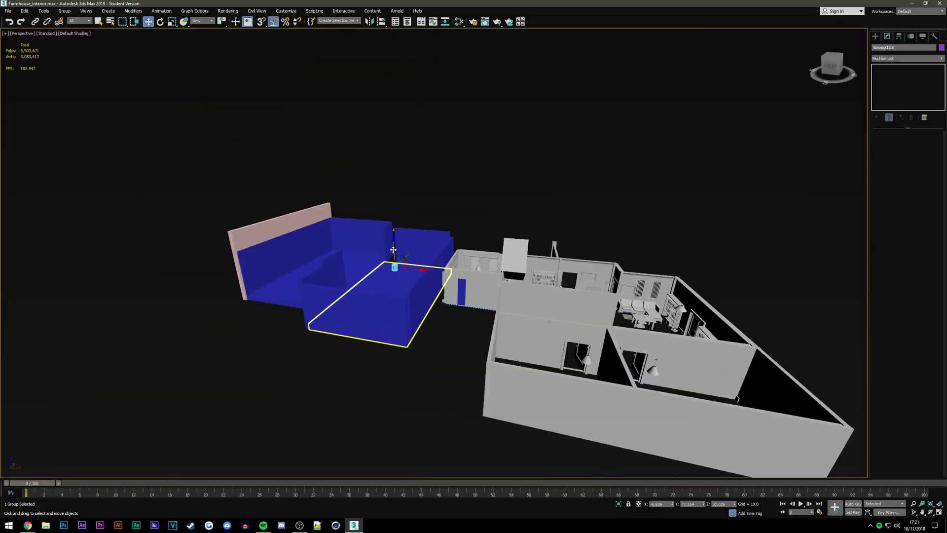
scroll(639, 338, "down", 3)
scroll(638, 339, "up", 4)
left_click_drag(827, 79, 550, 204)
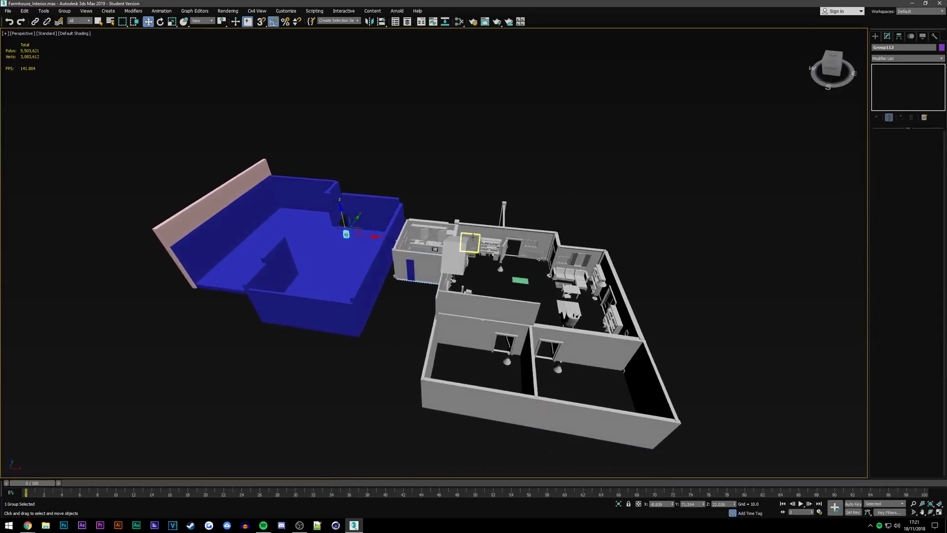
Move the thin box Box024 from above the door into the blue room
left_click(474, 236)
scroll(475, 235, "up", 5)
scroll(476, 237, "up", 5)
scroll(476, 237, "down", 8)
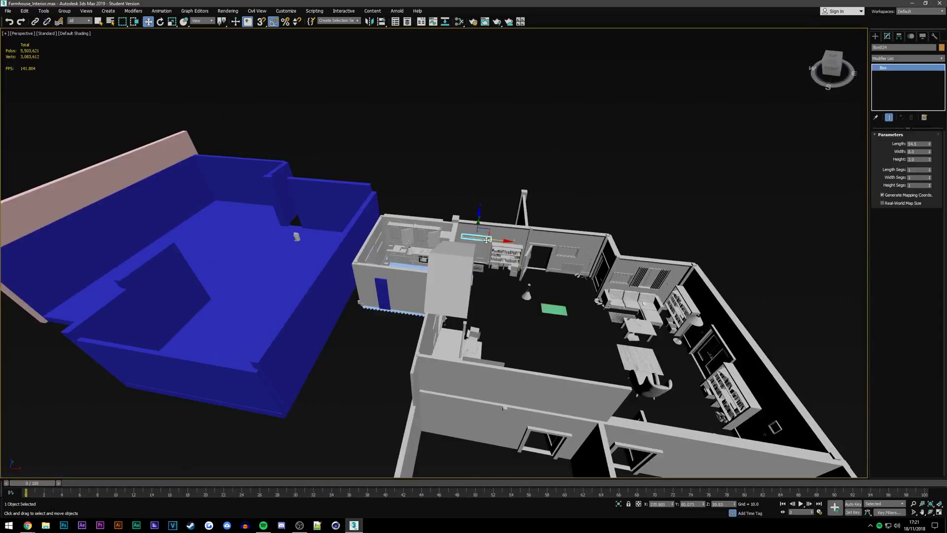
mouse_move(491, 238)
left_mouse_down()
mouse_move(289, 219)
mouse_move(302, 191)
left_mouse_up()
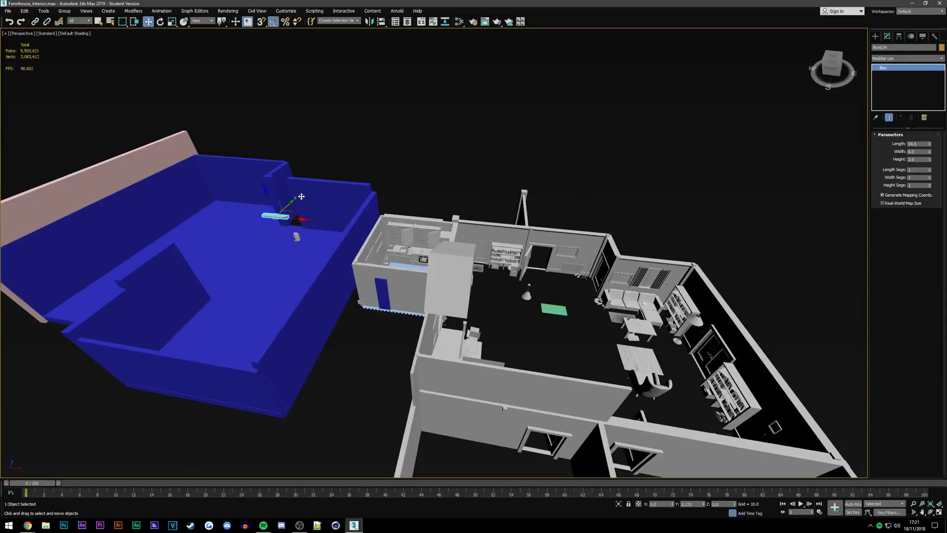
scroll(302, 192, "up", 3)
Unhide all objects and orbit to a high overhead view of the rooms
right_click(361, 164)
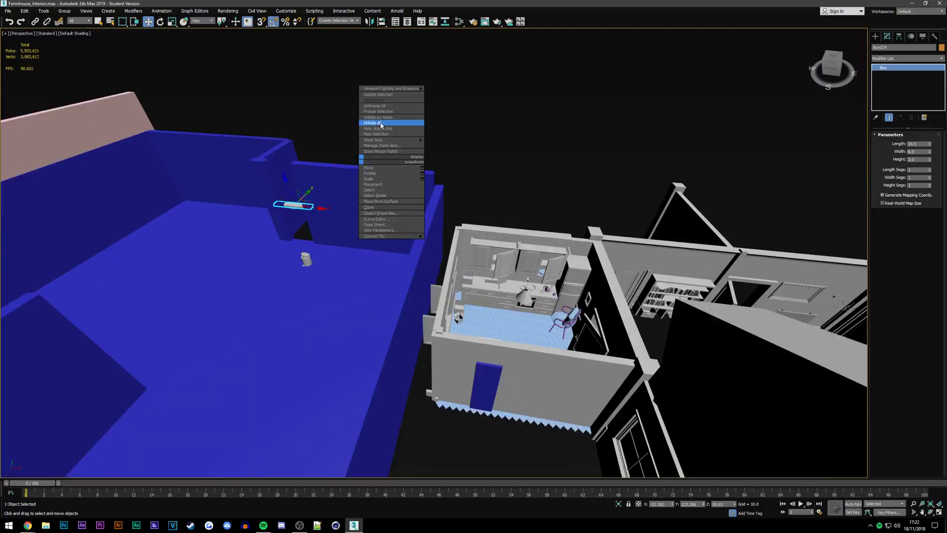
left_click(383, 123)
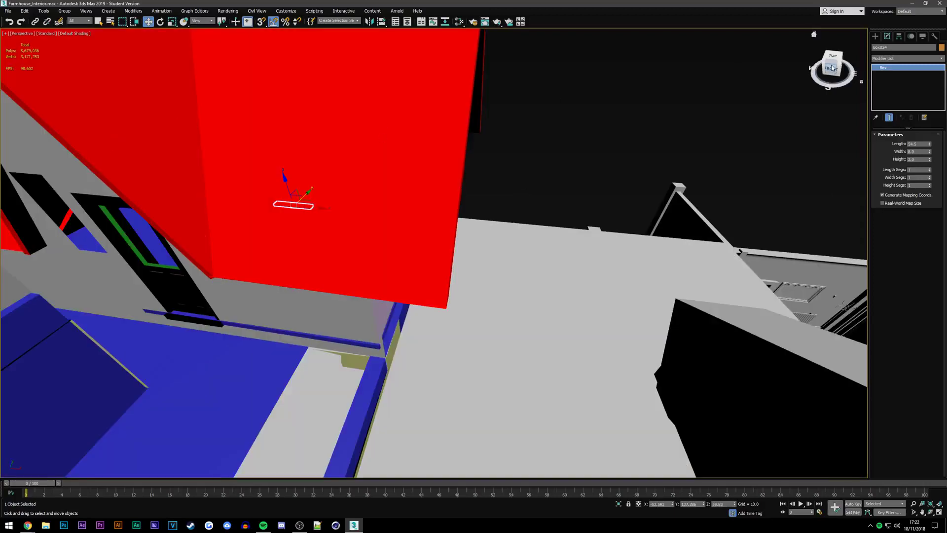
middle_click_drag(567, 266, 622, 264, "alt")
scroll(623, 265, "up", 3)
scroll(623, 265, "up", 2)
scroll(622, 264, "up", 1)
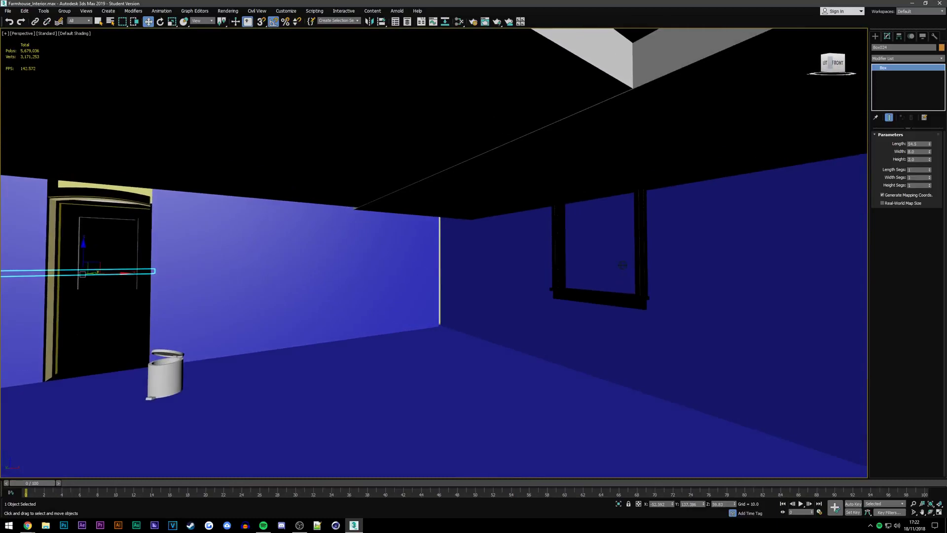
scroll(622, 264, "down", 5)
middle_click_drag(623, 265, 476, 134, "alt")
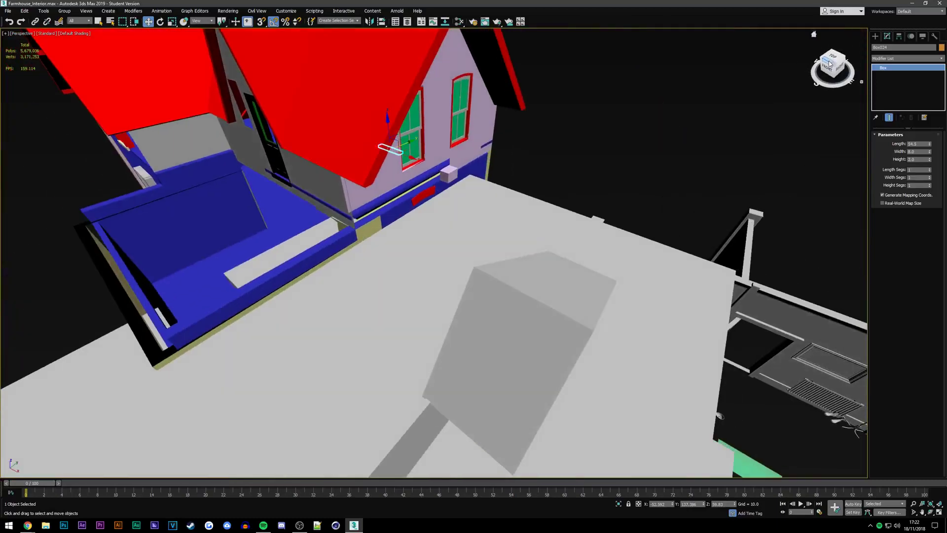
scroll(475, 135, "down", 2)
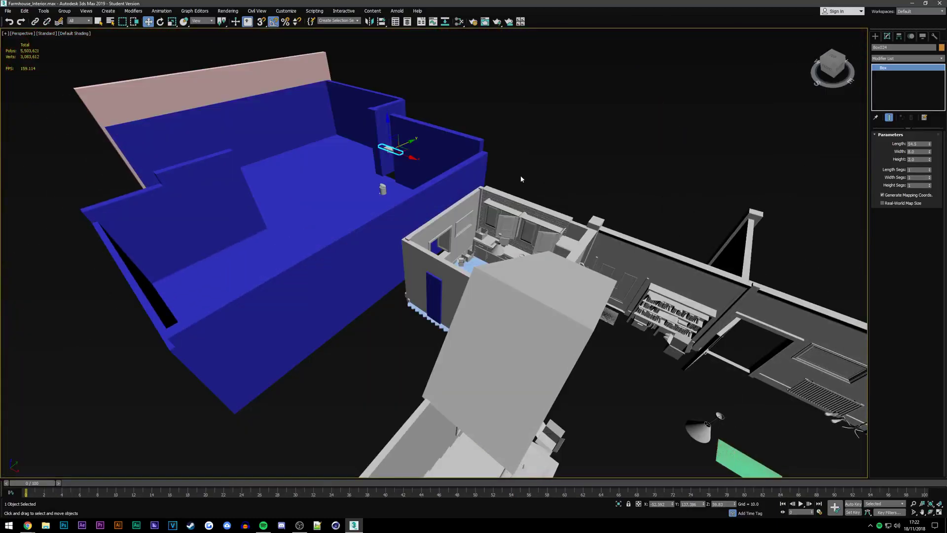
scroll(428, 191, "down", 2)
Undo Box024's move so it returns above the door, then frame it in the kitchen view
key("ctrl+z")
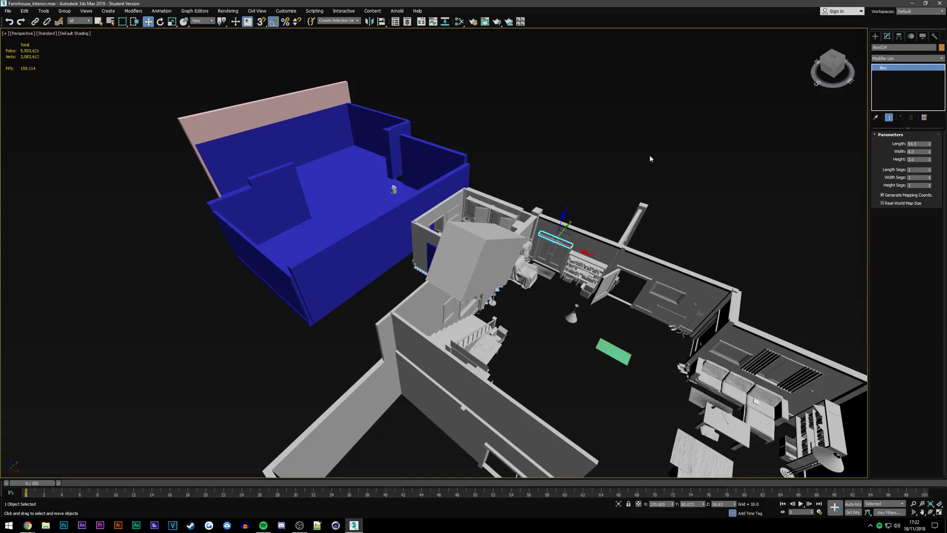
scroll(649, 155, "down", 3)
scroll(433, 192, "up", 3)
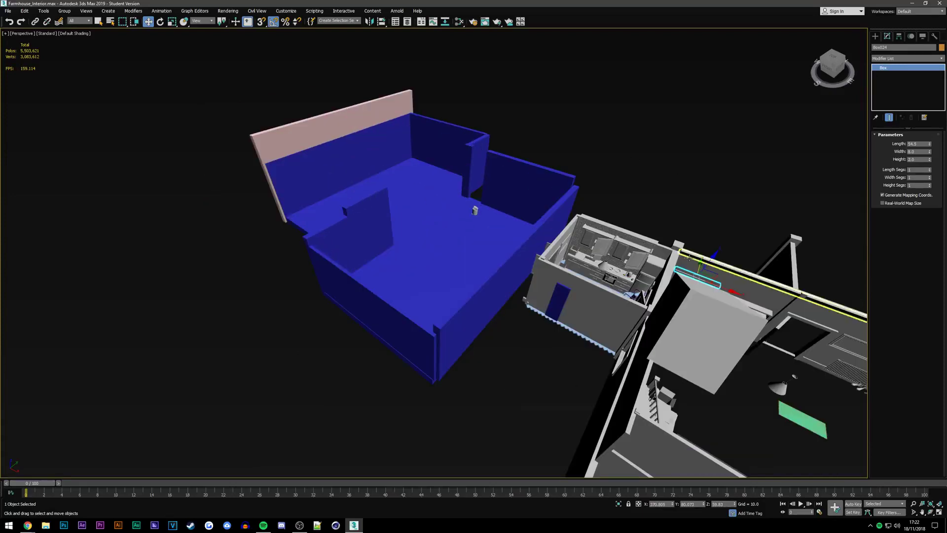
scroll(687, 257, "up", 2)
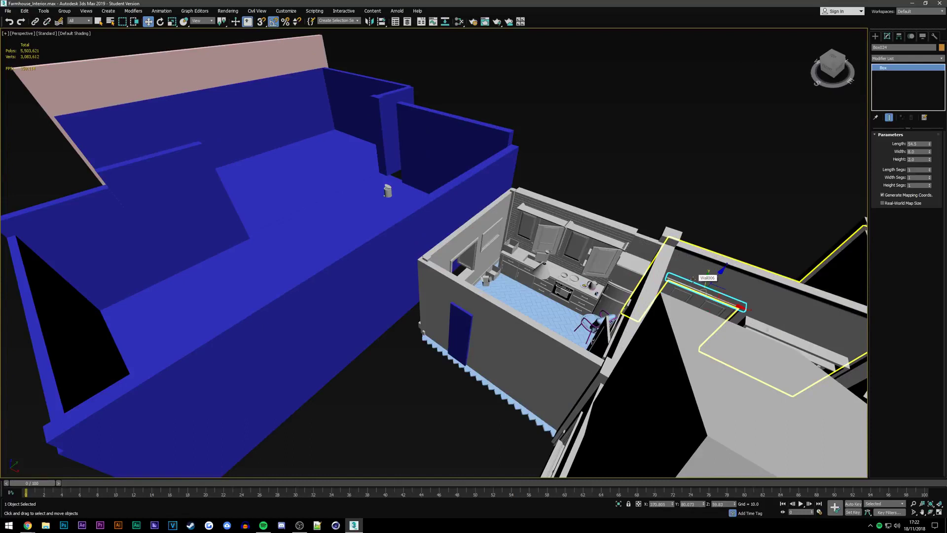
scroll(691, 276, "down", 2)
scroll(687, 273, "up", 2)
scroll(686, 274, "up", 2)
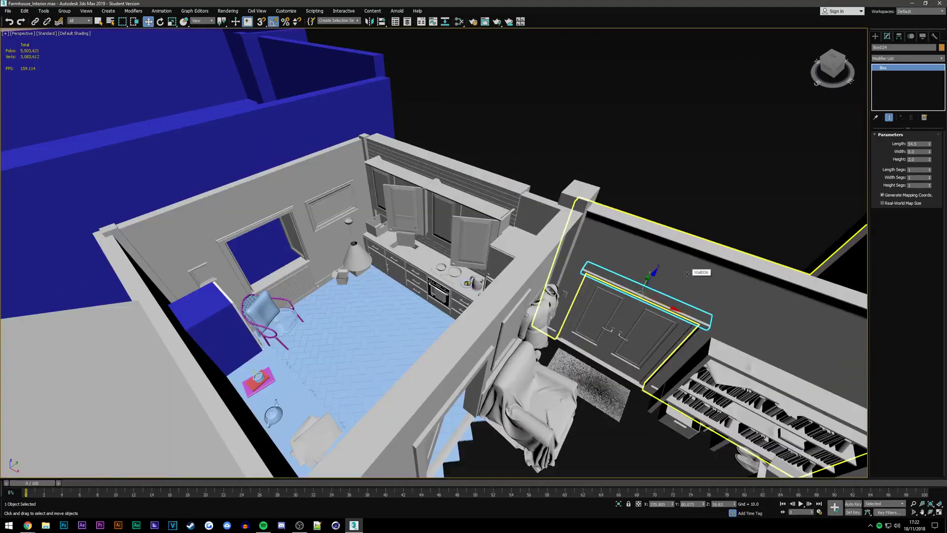
scroll(686, 273, "down", 2)
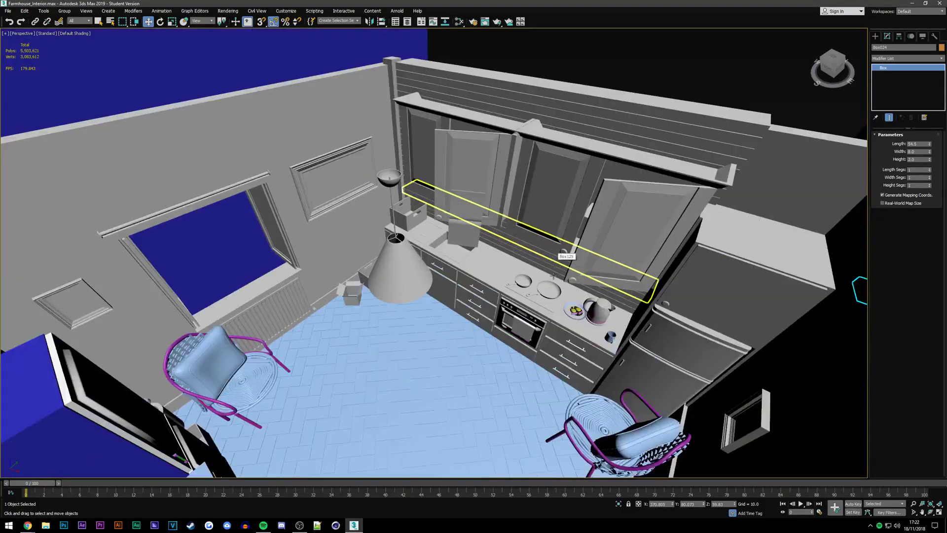
key("shift+z")
key("shift+z")
key("shift+z")
scroll(526, 286, "down", 5)
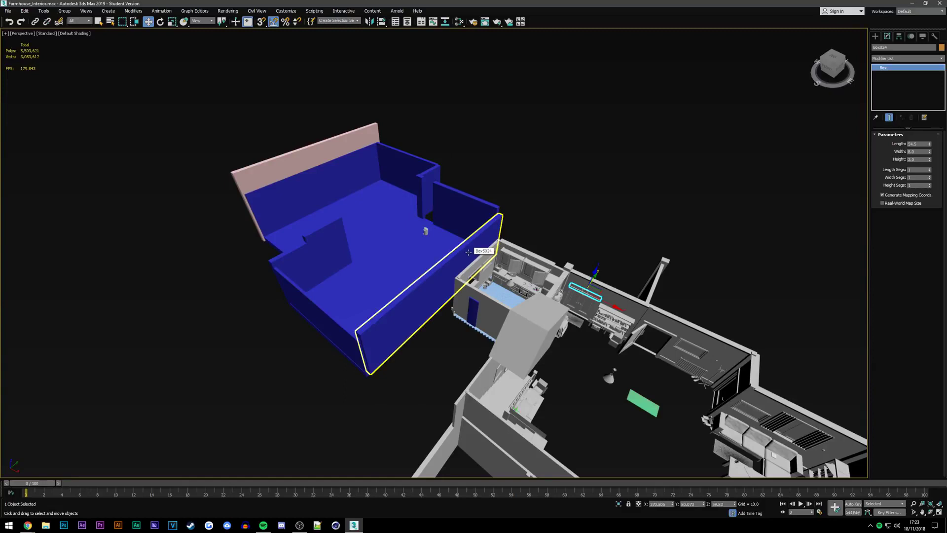
Window-select the main farmhouse geometry, excluding the blue room, and view it from the Front
scroll(468, 253, "down", 2)
scroll(468, 253, "up", 2)
scroll(430, 230, "up", 3)
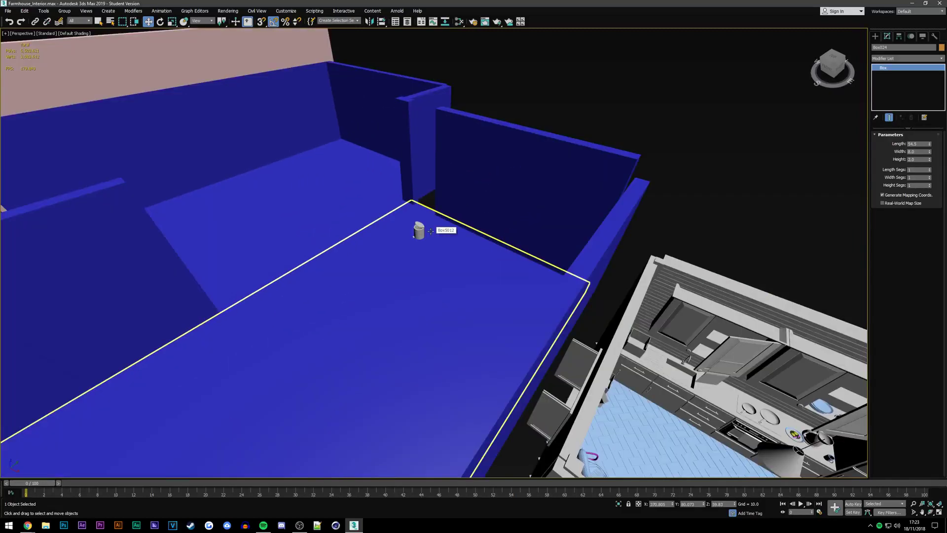
scroll(430, 231, "down", 8)
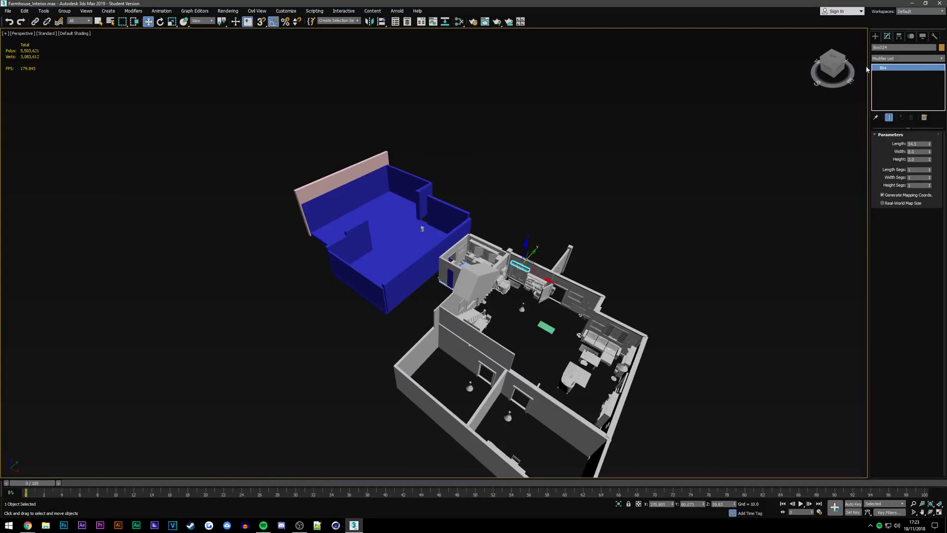
middle_click_drag(430, 231, 455, 274, "alt")
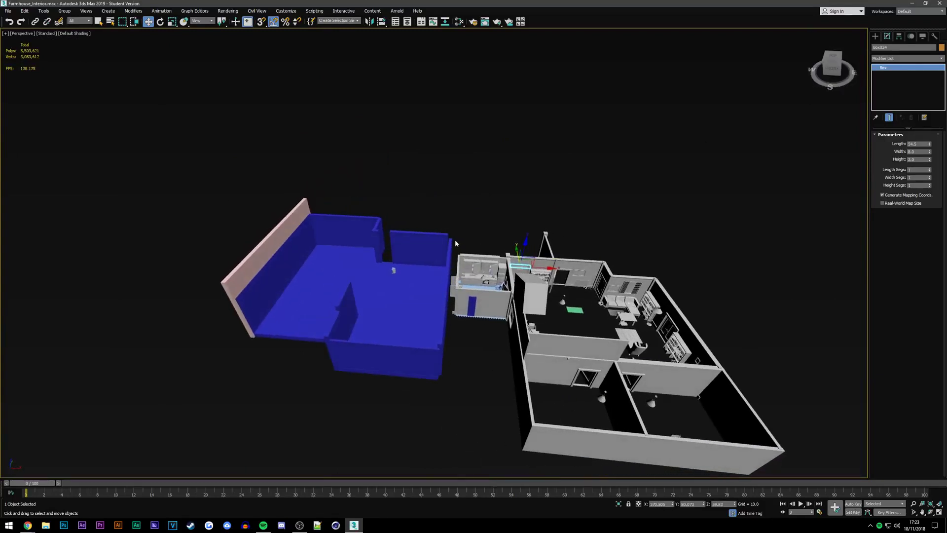
left_click_drag(456, 242, 789, 469)
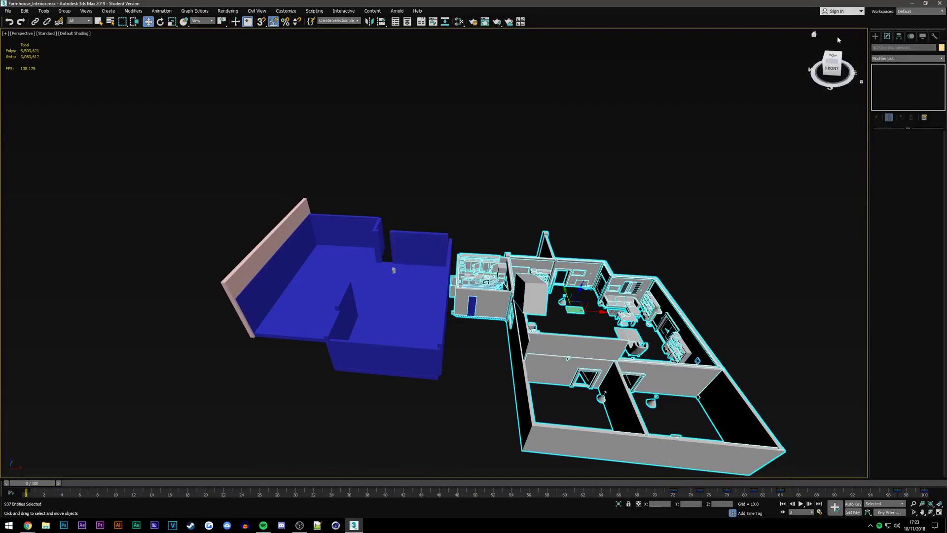
left_click(832, 67)
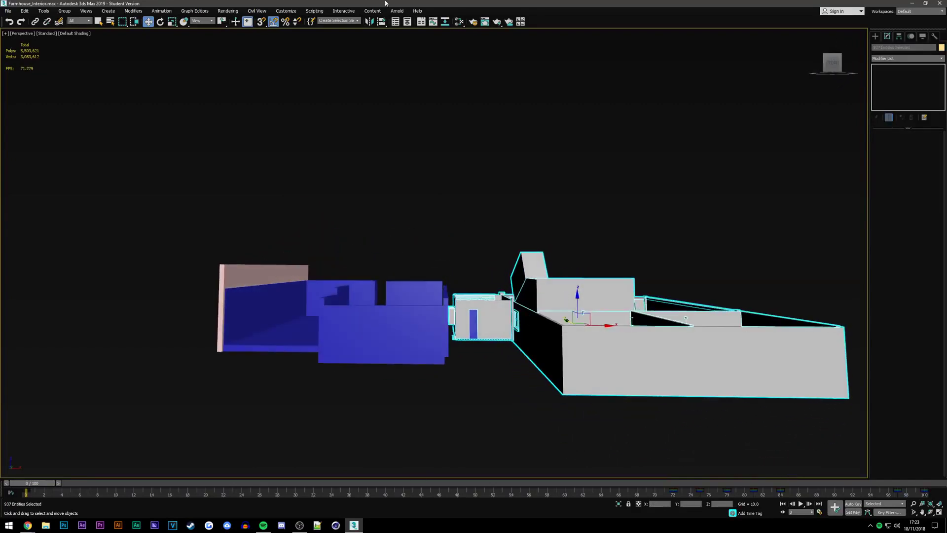
Uniformly scale the selected farmhouse to about 141%, then orbit to check its interior
left_click(171, 21)
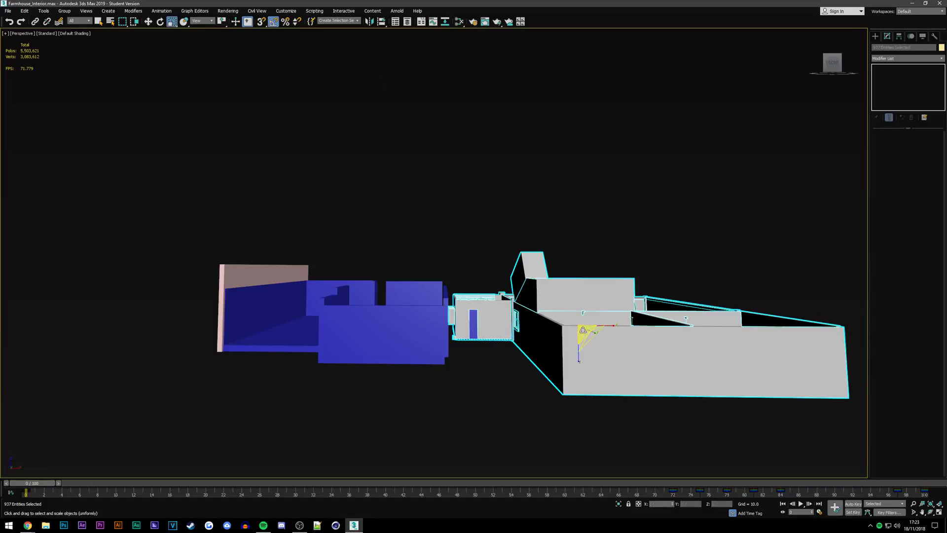
left_click_drag(581, 327, 621, 270)
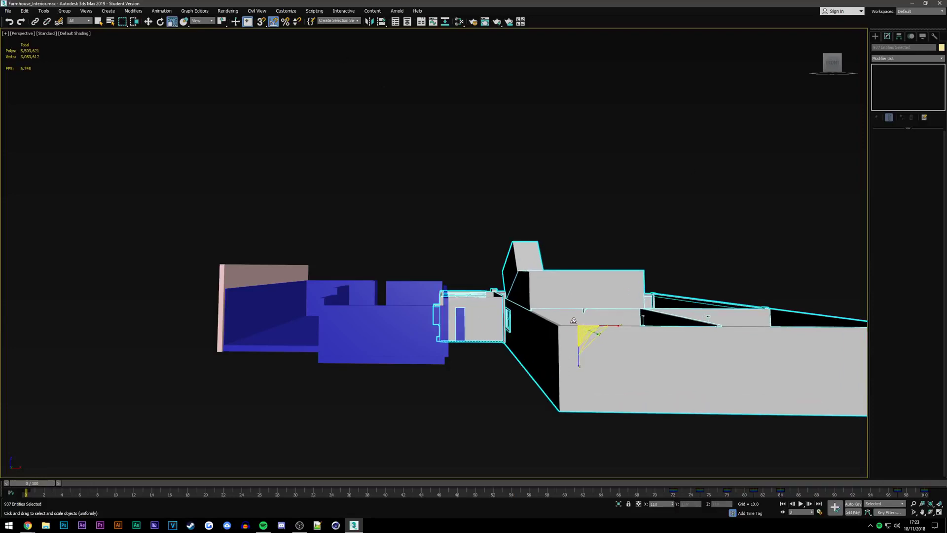
mouse_move(621, 270)
middle_mouse_down("alt")
mouse_move(587, 325)
mouse_move(562, 297)
middle_mouse_up("alt")
scroll(562, 298, "down", 3)
scroll(563, 297, "up", 3)
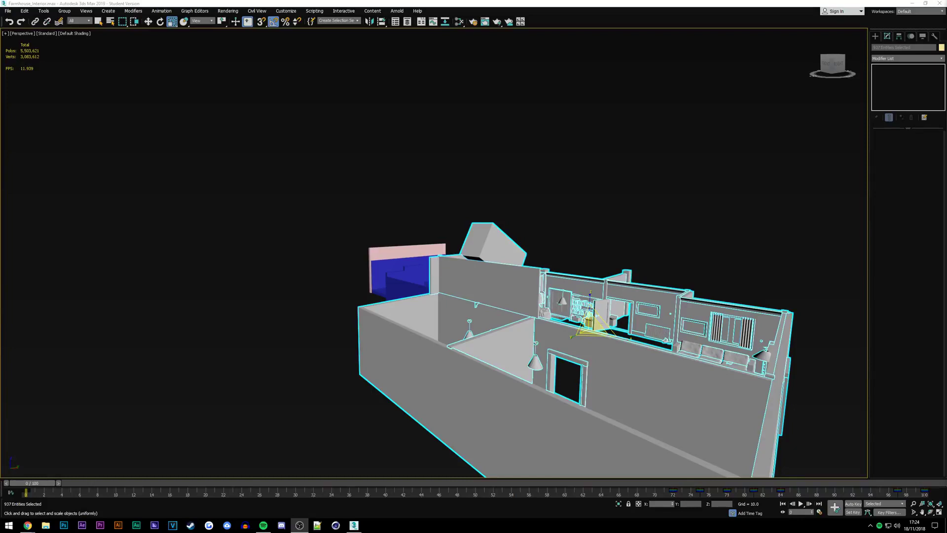
Orbit into the room, then bring Chrome's YouTube Live Dashboard window to the front
mouse_move(833, 65)
mouse_move(833, 64)
left_mouse_down()
mouse_move(830, 74)
mouse_move(838, 66)
left_mouse_up()
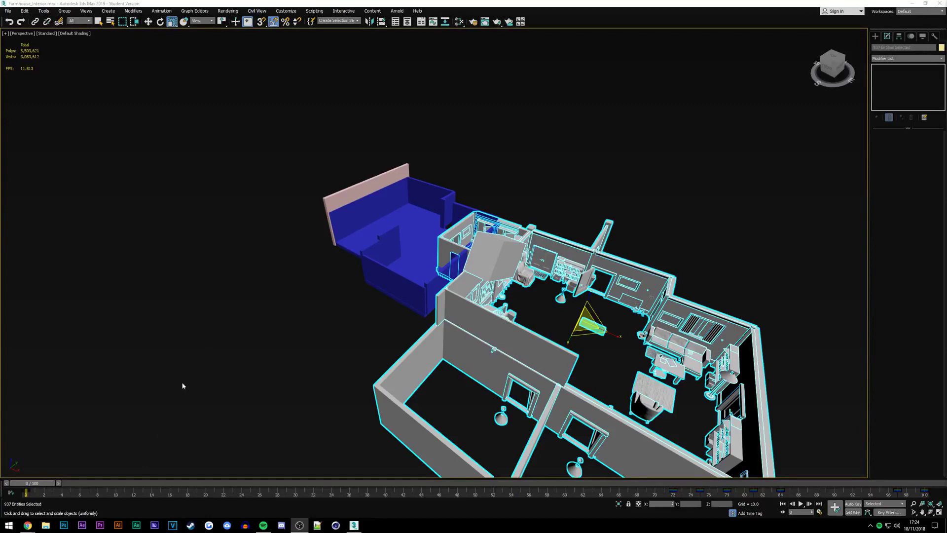
left_click(28, 525)
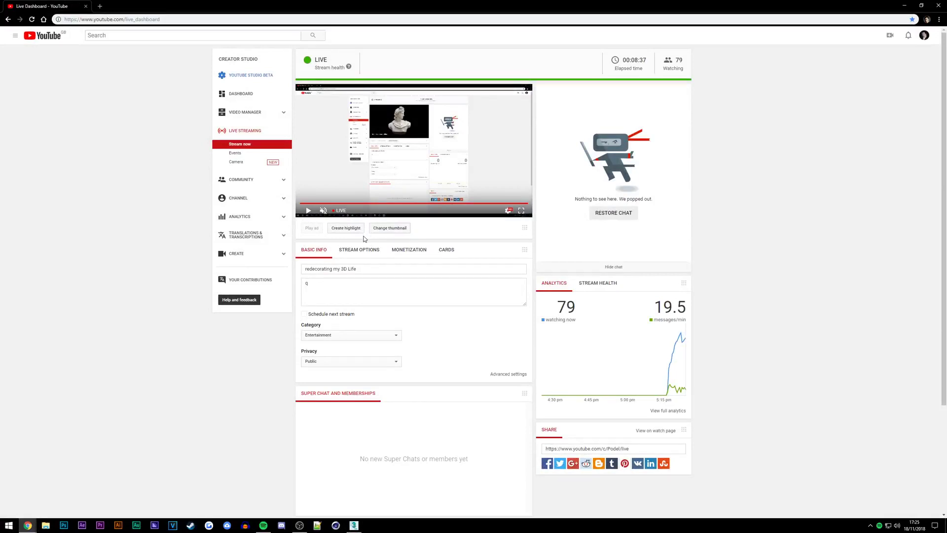
Play the stream preview and jump ahead to the live broadcast
left_click(308, 211)
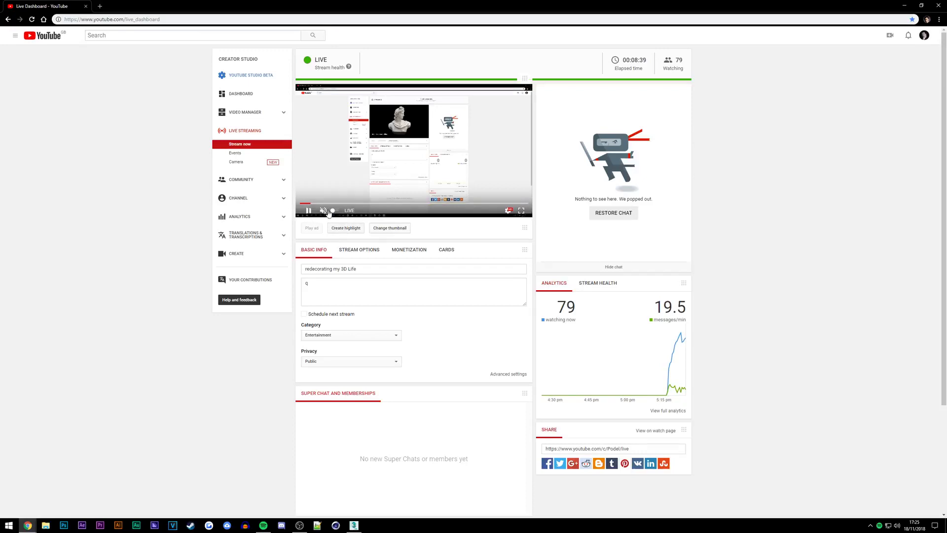
left_click(362, 211)
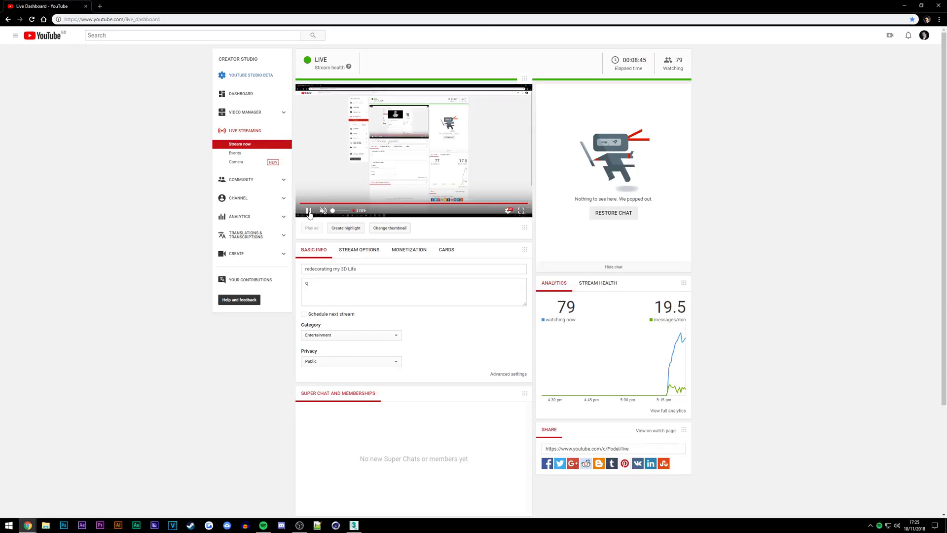
Minimize the browser and view the house from an elevated, more top-down angle
left_click(904, 5)
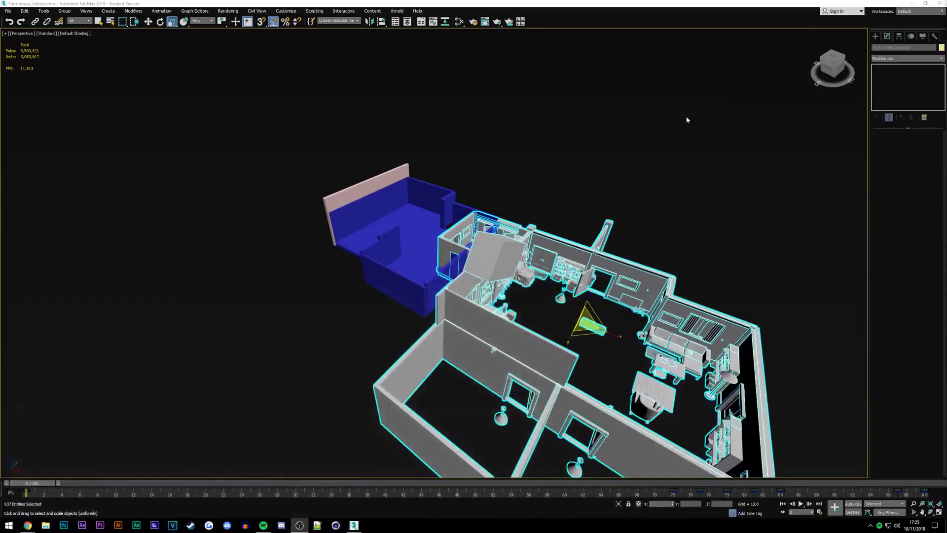
scroll(445, 210, "down", 3)
scroll(547, 291, "up", 3)
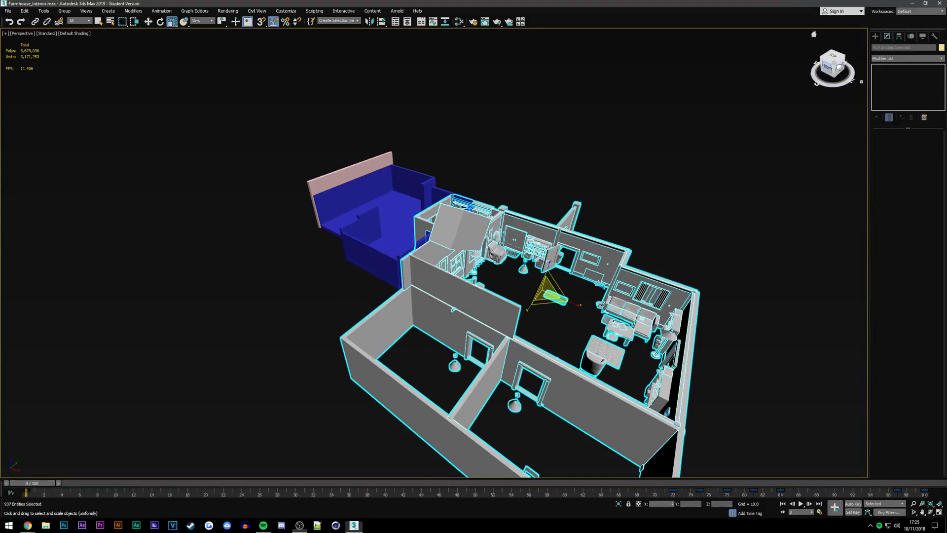
left_click(831, 64)
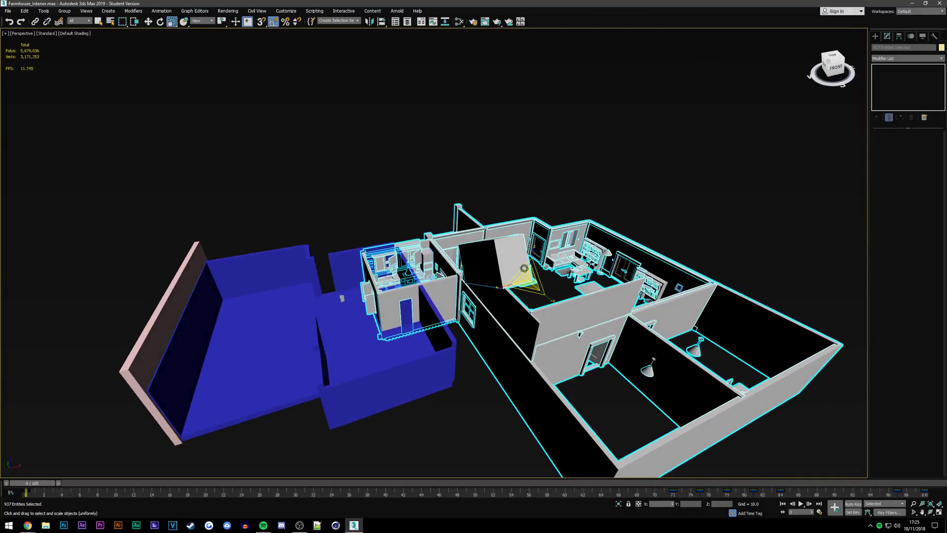
middle_click_drag(524, 267, 545, 285, "alt")
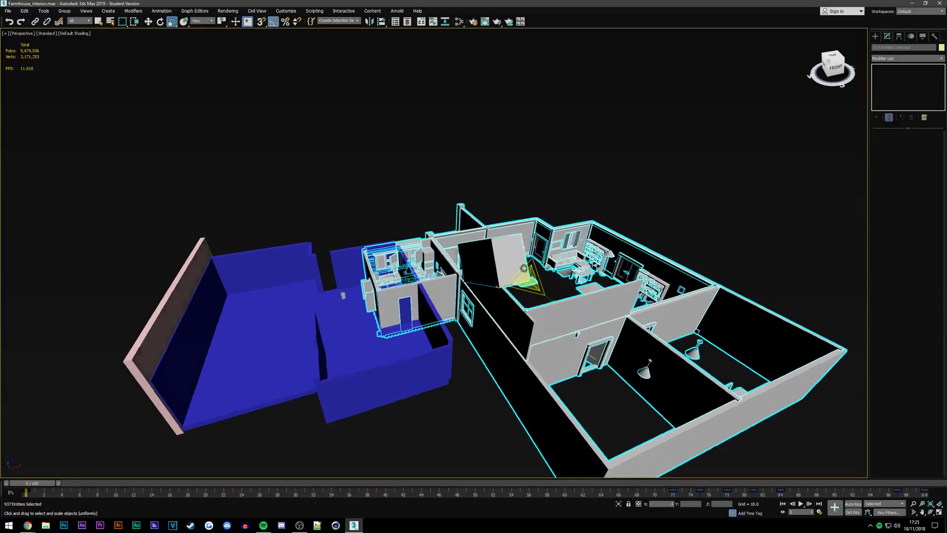
Zoom in to inspect the fur rug, then switch to the Select and Move tool (W)
scroll(545, 285, "up", 3)
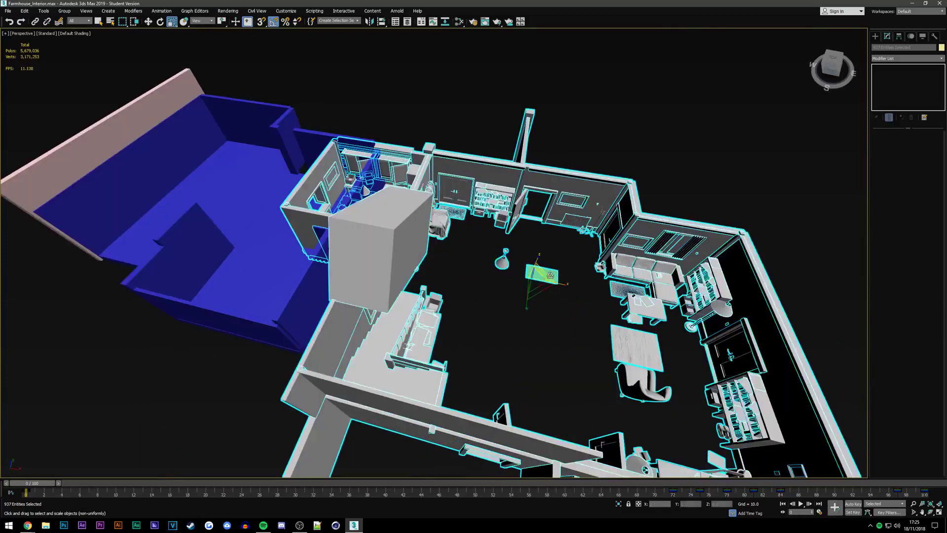
scroll(545, 281, "up", 4)
scroll(544, 277, "up", 5)
scroll(545, 274, "up", 3)
scroll(544, 275, "up", 2)
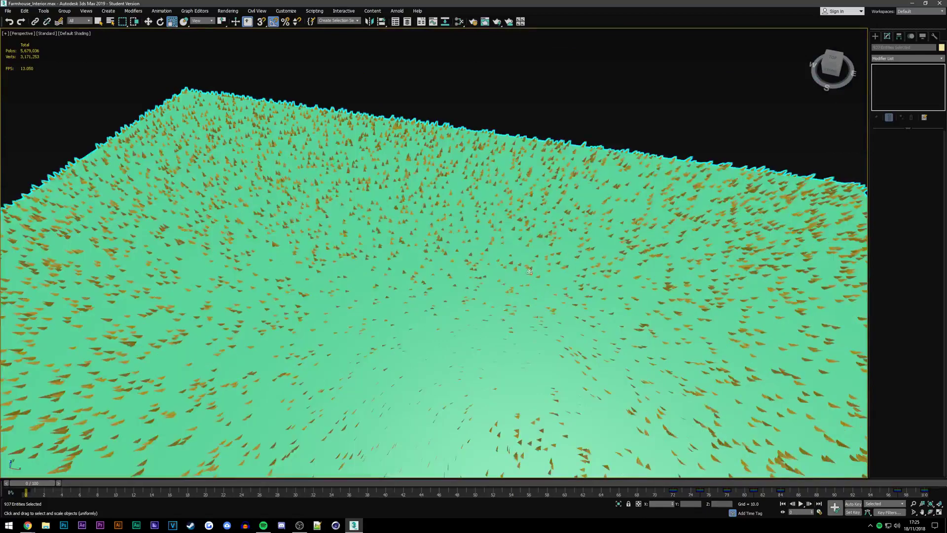
scroll(545, 274, "down", 5)
scroll(544, 274, "down", 5)
scroll(842, 334, "up", 10)
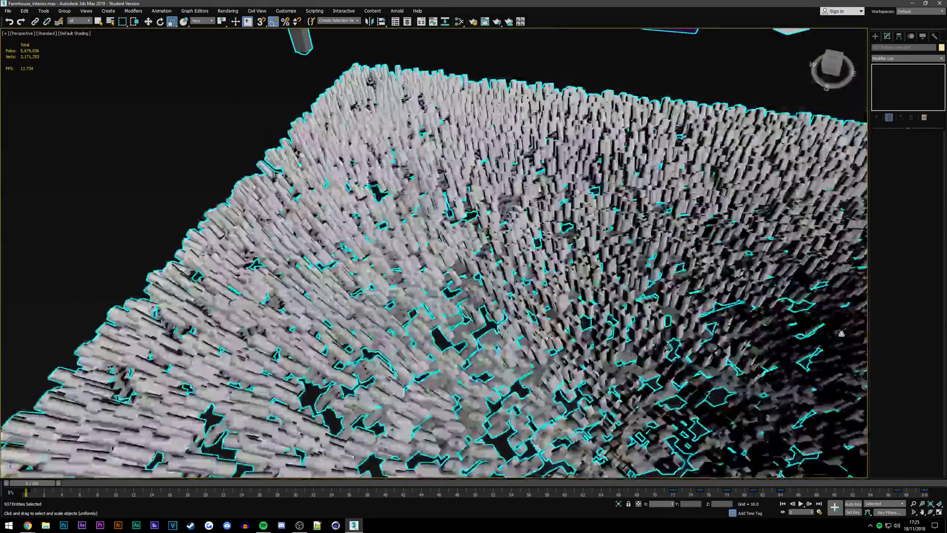
scroll(487, 224, "down", 2)
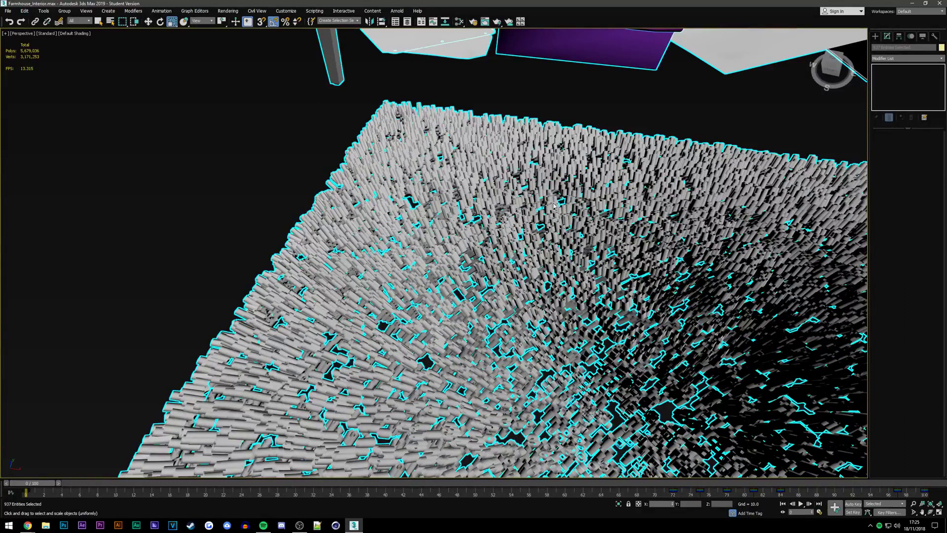
scroll(488, 223, "down", 5)
scroll(564, 198, "down", 4)
scroll(563, 198, "down", 3)
scroll(450, 167, "up", 3)
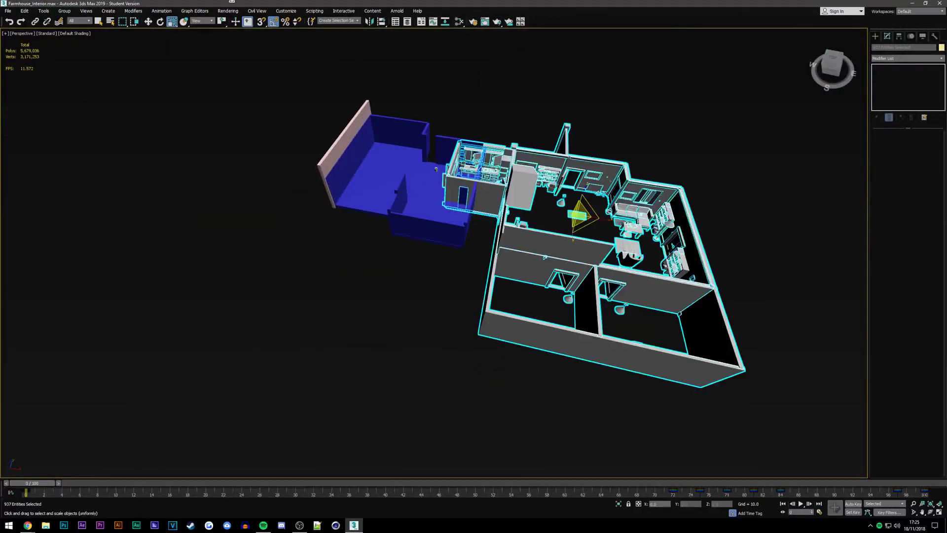
scroll(176, 154, "up", 8)
key("w")
scroll(177, 155, "down", 10)
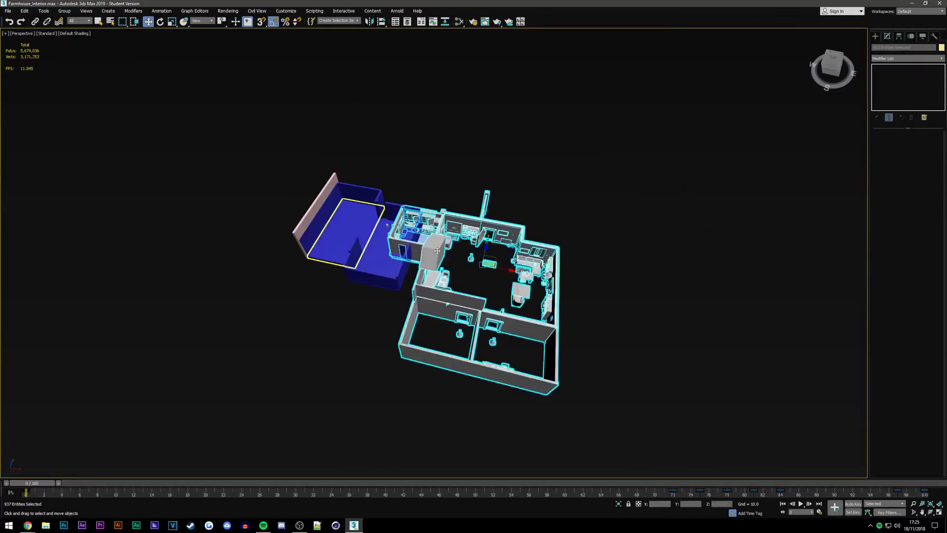
scroll(454, 137, "up", 2)
Clear the selection and window-select the whole farmhouse from a top-front view
left_click(453, 137)
mouse_move(832, 69)
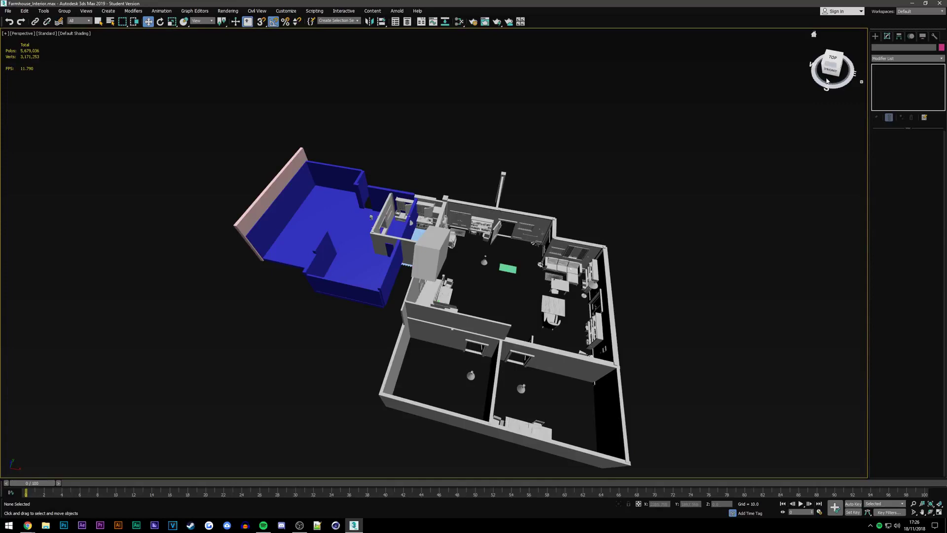
left_click_drag(847, 74, 838, 78)
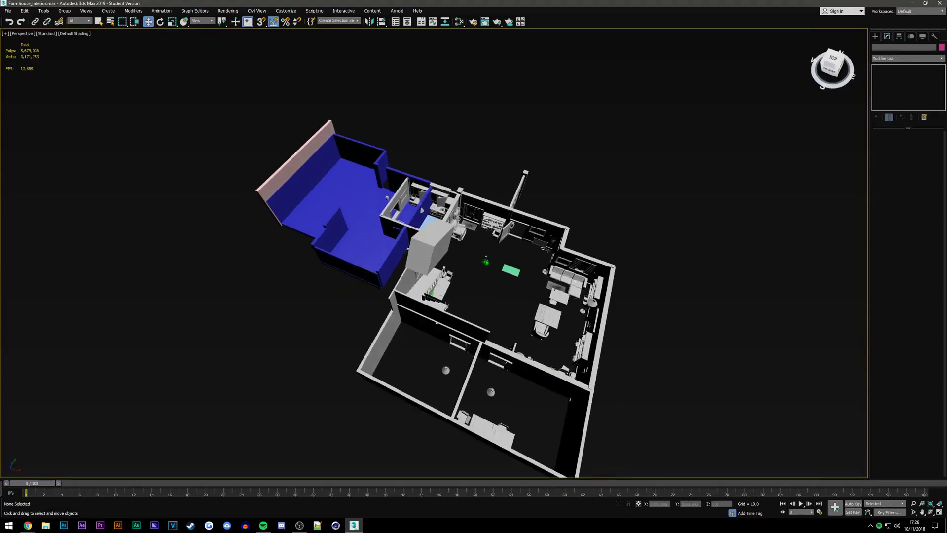
middle_click_drag(485, 262, 535, 233, "alt")
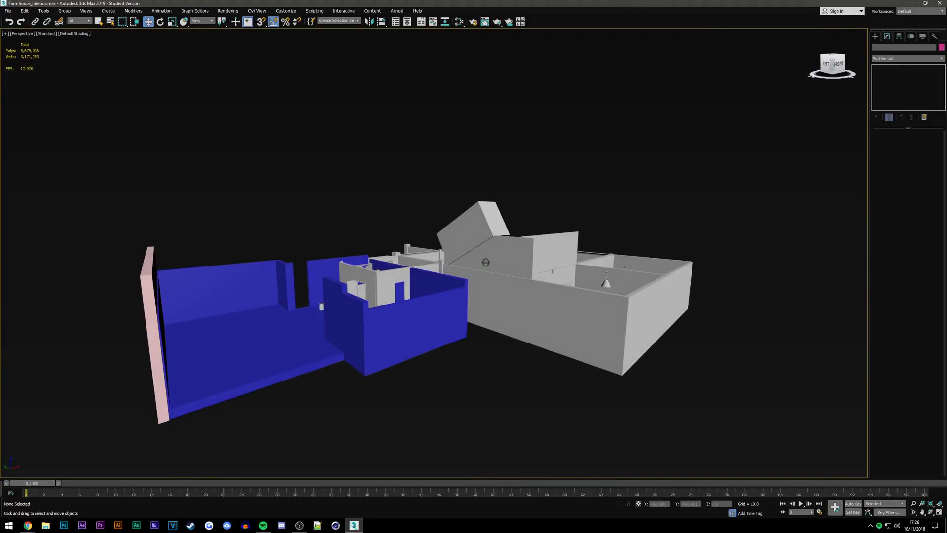
middle_click_drag(485, 261, 347, 254, "alt")
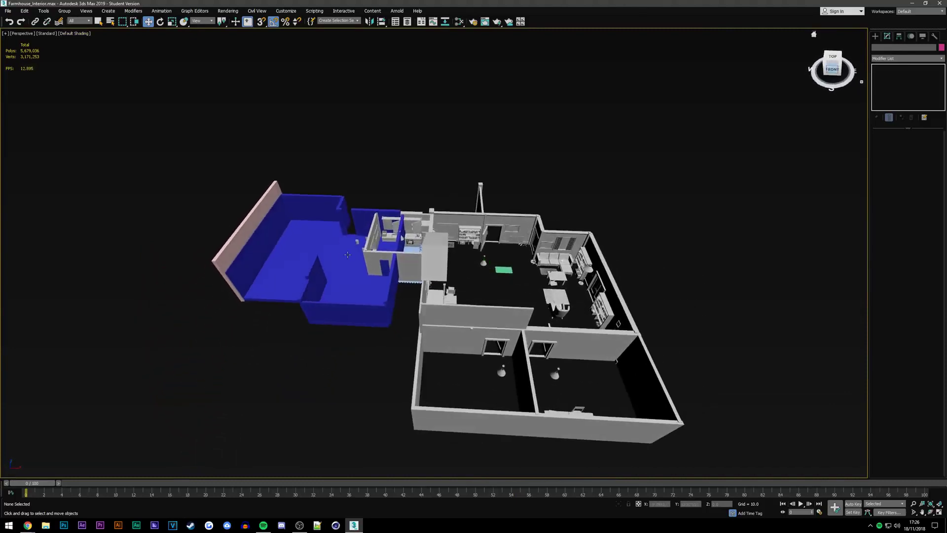
mouse_move(731, 125)
left_mouse_down()
mouse_move(400, 418)
mouse_move(351, 445)
mouse_move(361, 445)
left_mouse_up()
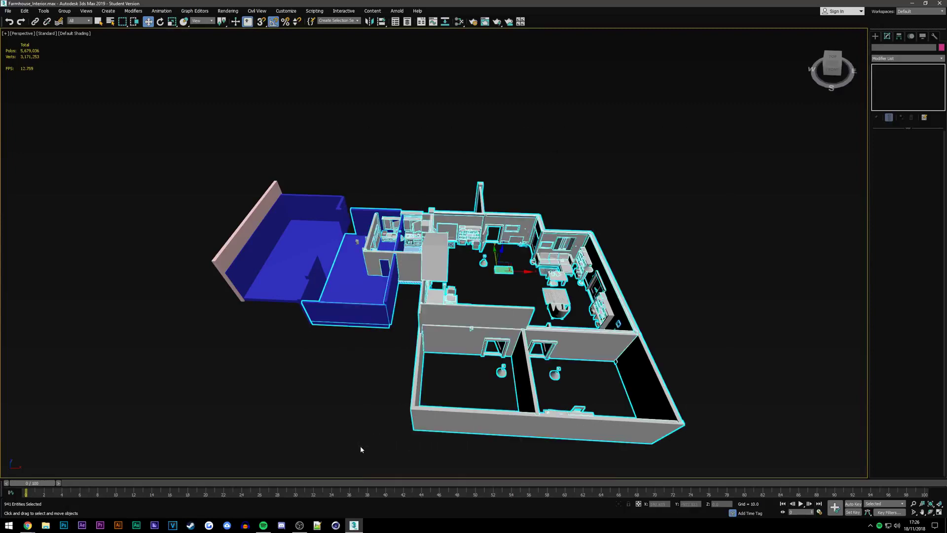
Remove the blue extension room pieces from the farmhouse selection
scroll(294, 328, "up", 3)
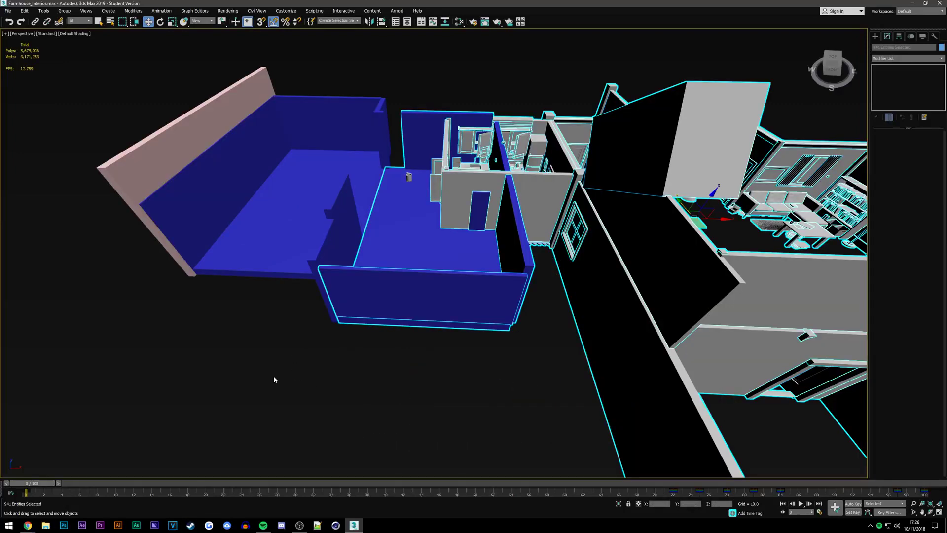
left_click_drag(274, 376, 521, 284)
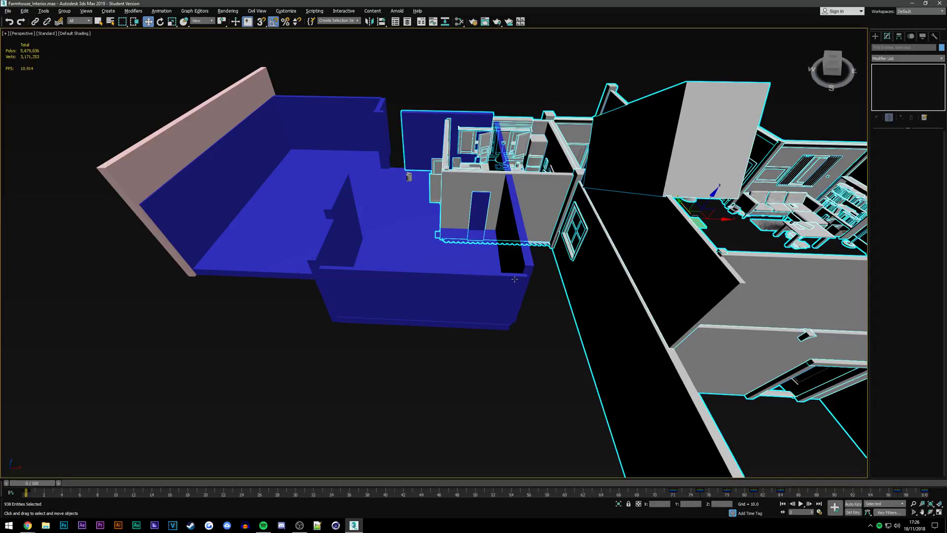
left_click(832, 67)
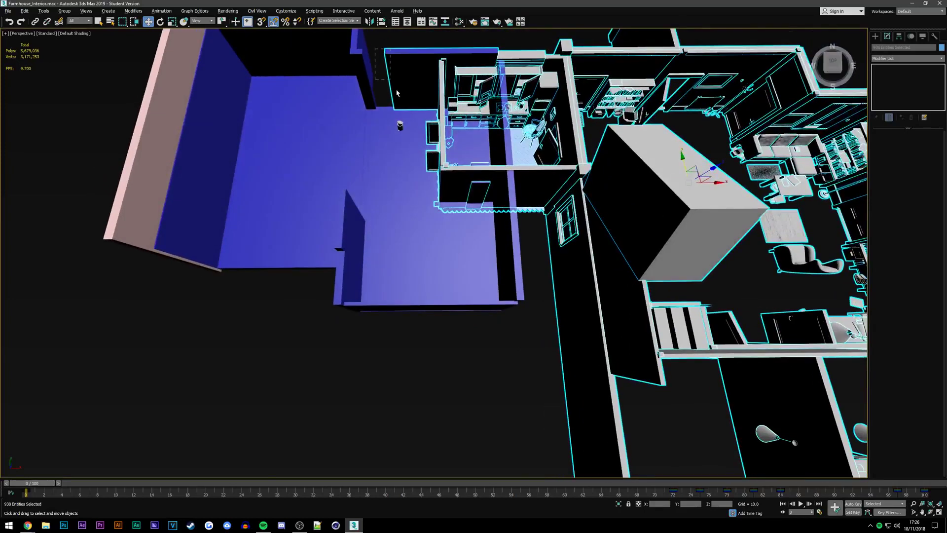
left_click(411, 117, "alt")
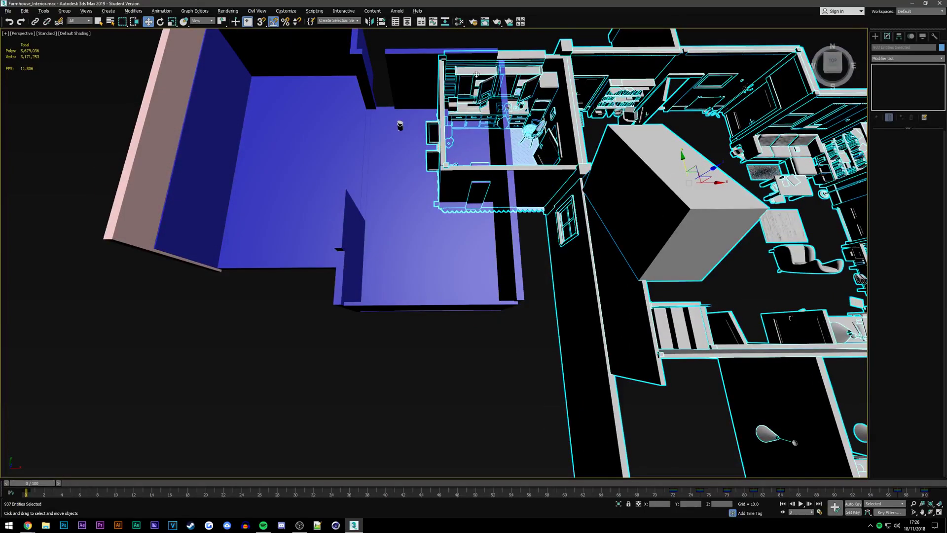
scroll(273, 158, "down", 6)
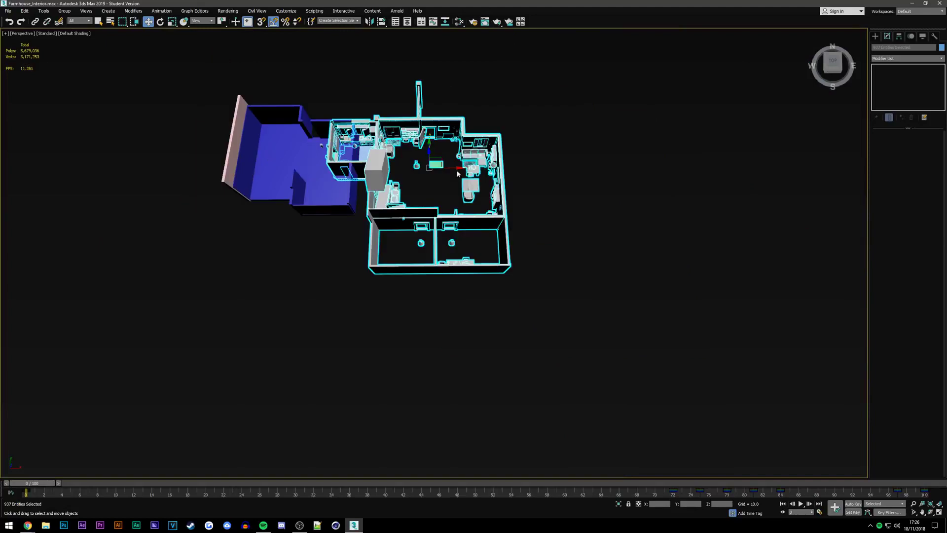
Shift the farmhouse right along X, away from the blue room, then deselect it
left_click_drag(458, 168, 496, 167)
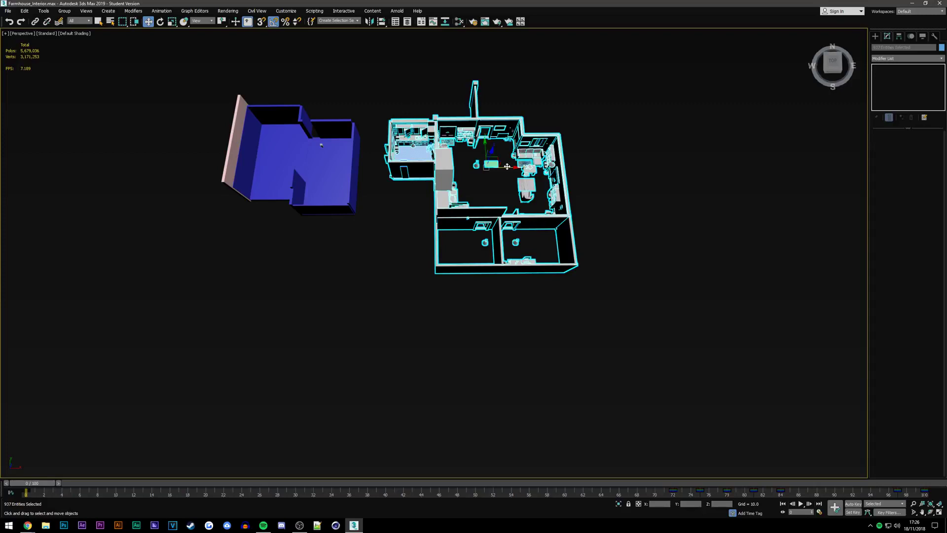
left_click(338, 285)
scroll(310, 153, "up", 5)
scroll(309, 197, "down", 1)
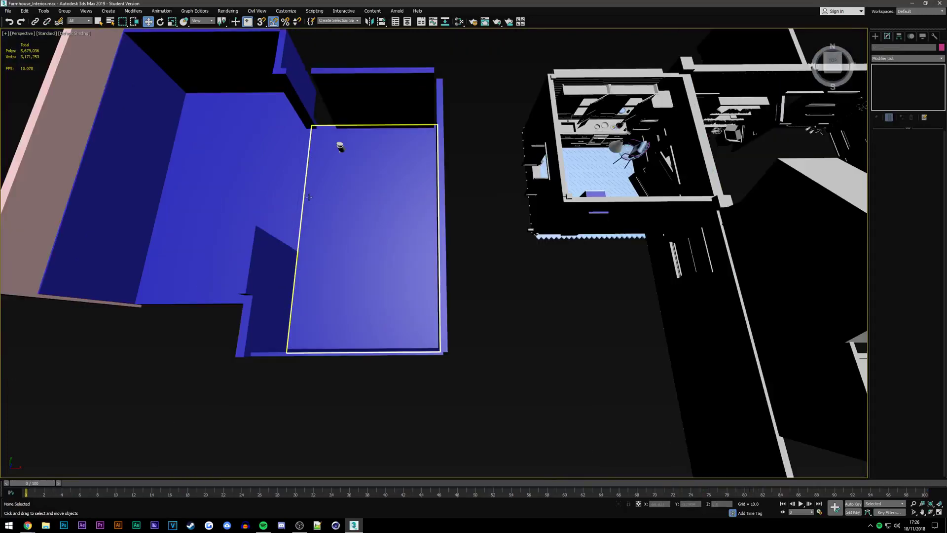
scroll(309, 198, "down", 10)
scroll(424, 140, "up", 2)
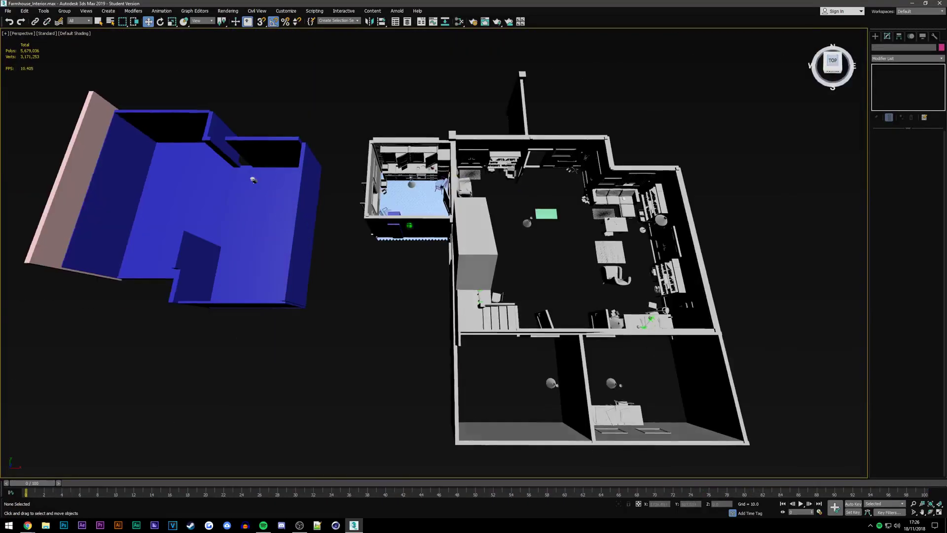
middle_click_drag(253, 180, 316, 197, "alt")
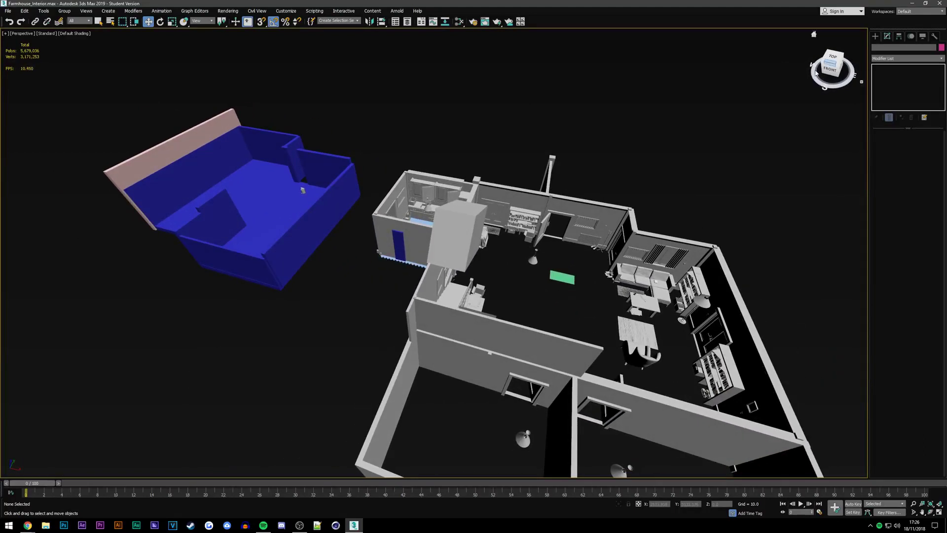
Select the bookshelf group together with the box beneath it
scroll(519, 210, "up", 5)
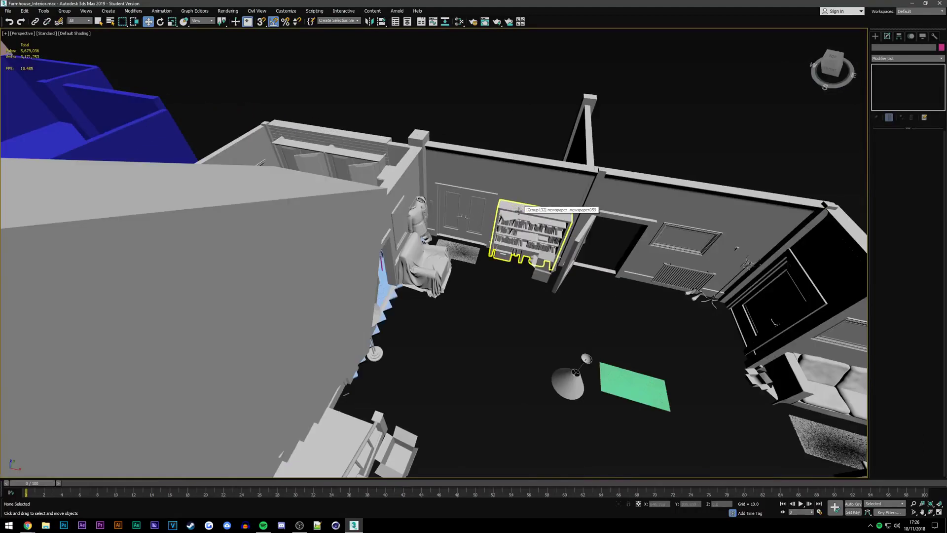
left_click(519, 210)
scroll(523, 222, "up", 3)
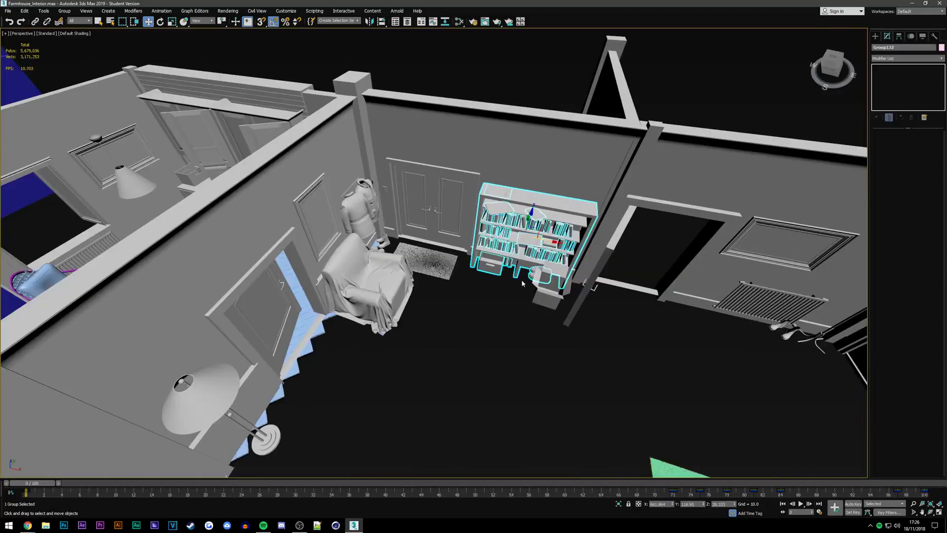
scroll(523, 282, "up", 3)
left_click(546, 281, "ctrl")
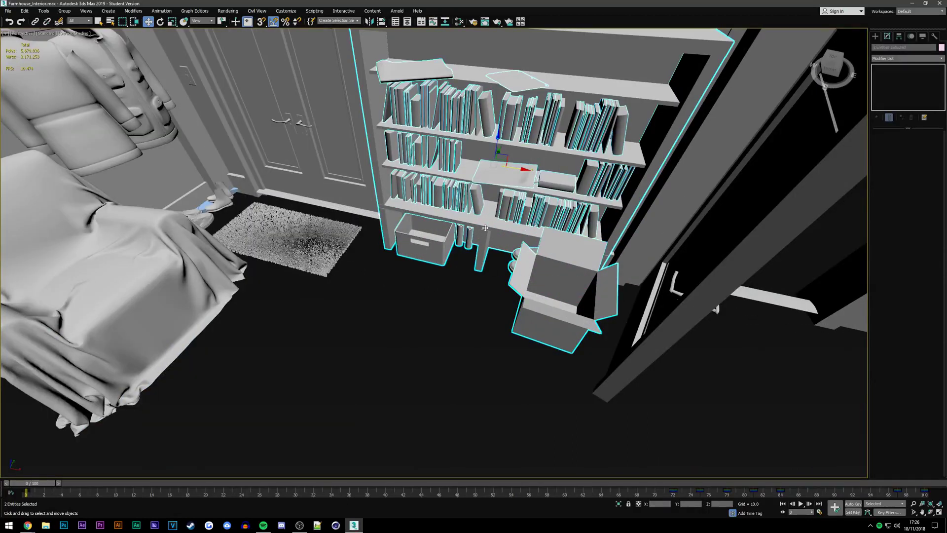
Move the bookshelf and box into the blue extension room
scroll(485, 228, "down", 10)
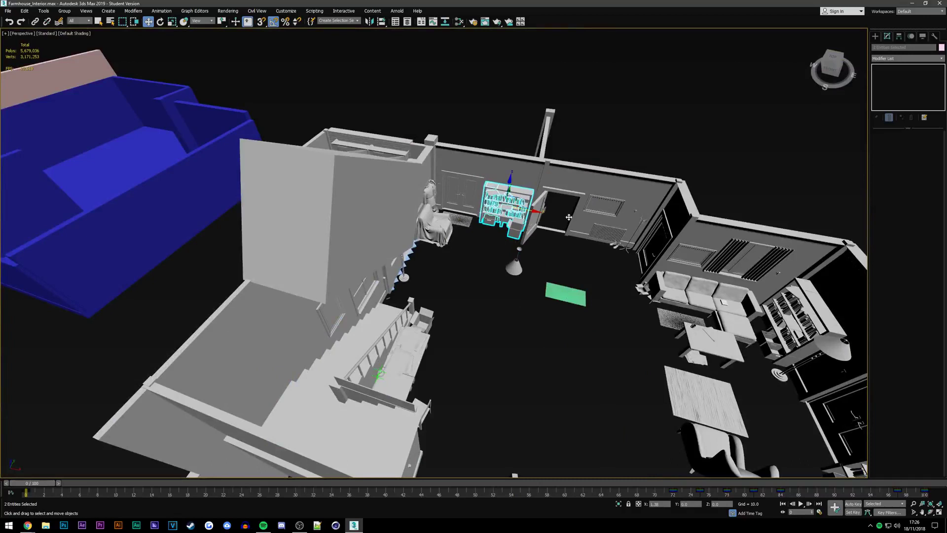
left_click_drag(512, 210, 133, 145)
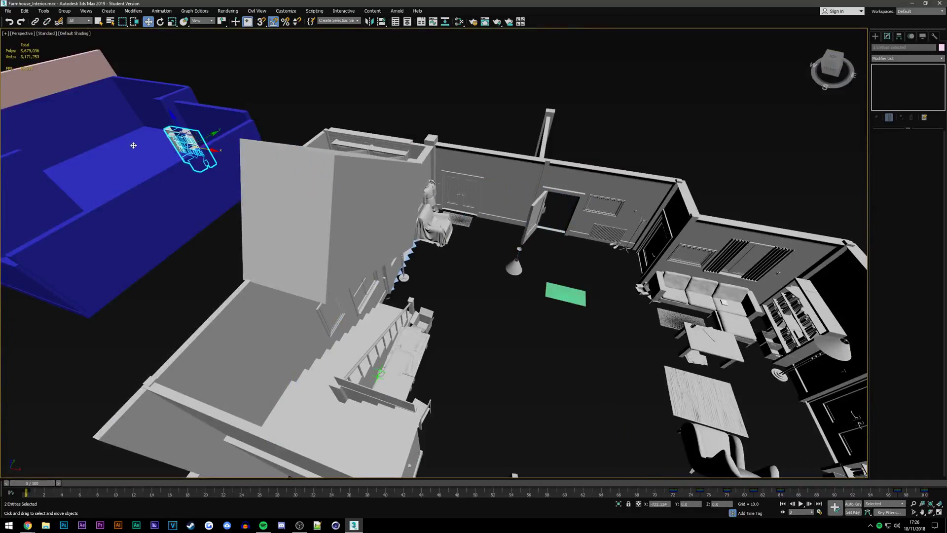
scroll(136, 146, "up", 4)
scroll(179, 150, "up", 4)
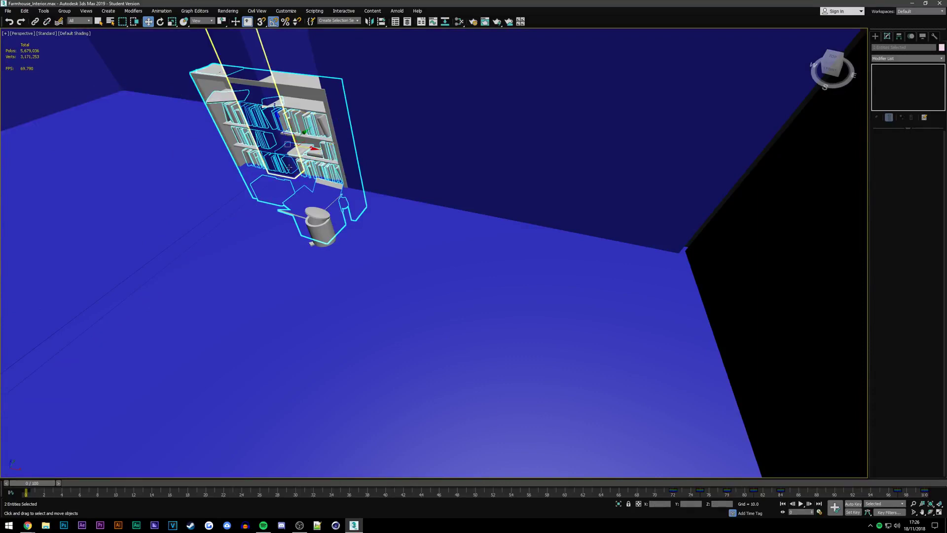
Slide the bookshelf into the wall corner, then ease it slightly off the wall
left_click_drag(303, 150, 309, 148)
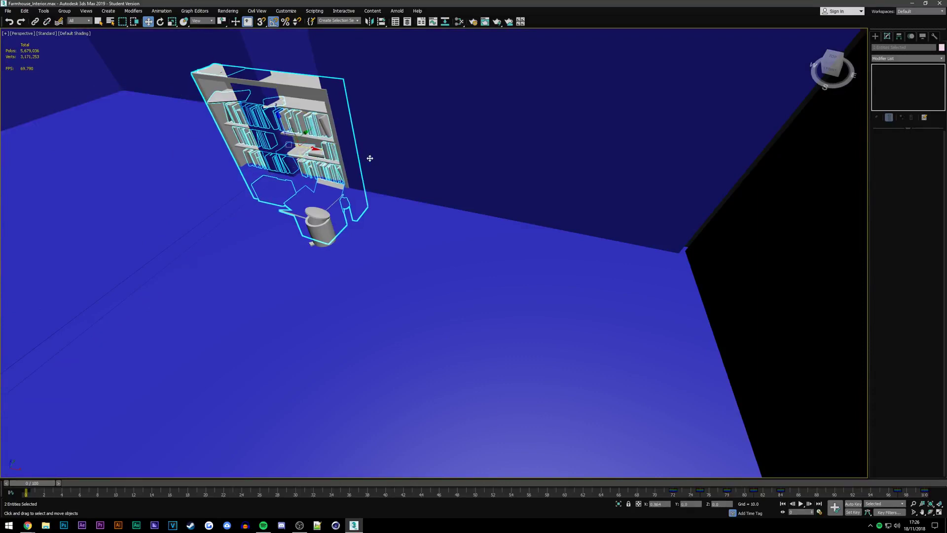
left_click_drag(370, 158, 413, 168)
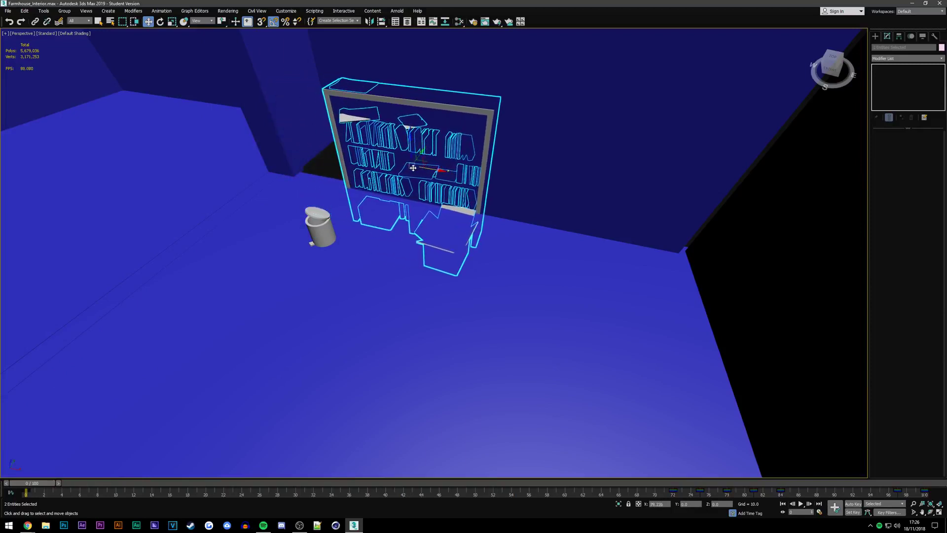
mouse_move(434, 253)
middle_mouse_down("alt")
mouse_move(473, 236)
mouse_move(424, 187)
middle_mouse_up("alt")
scroll(434, 253, "down", 5)
scroll(425, 187, "up", 5)
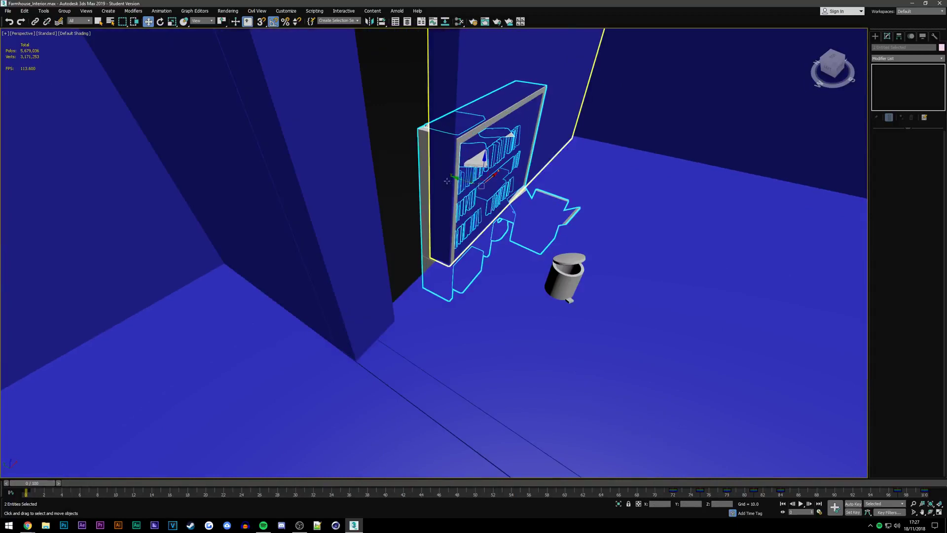
mouse_move(461, 178)
left_mouse_down()
mouse_move(496, 187)
mouse_move(528, 156)
left_mouse_up()
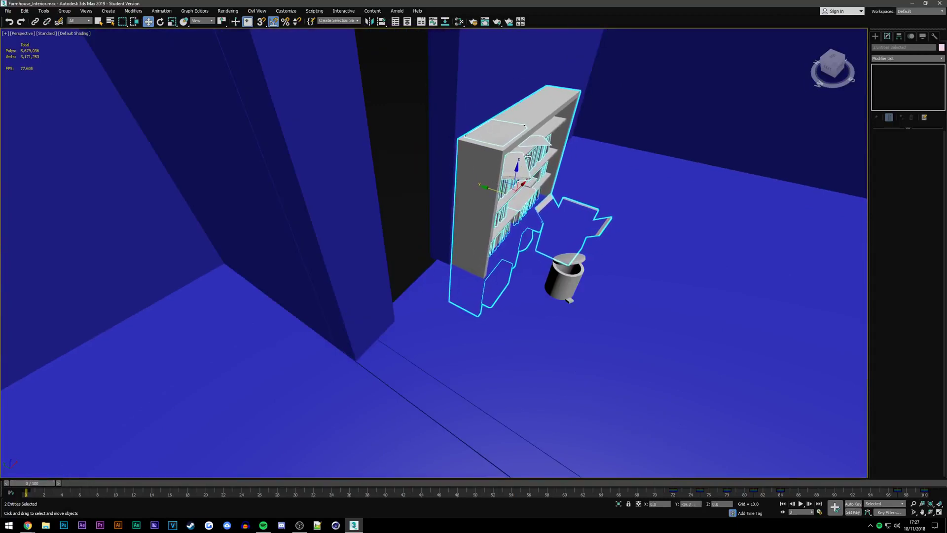
Raise the bookshelf and its contents to about Z 24.17 so it stands on the floor
left_click_drag(516, 167, 519, 119)
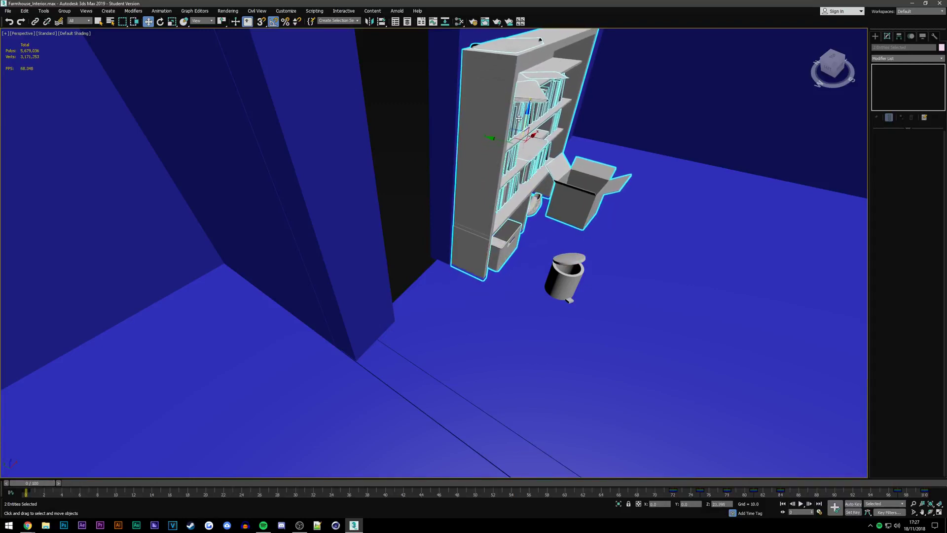
left_click_drag(519, 118, 524, 119)
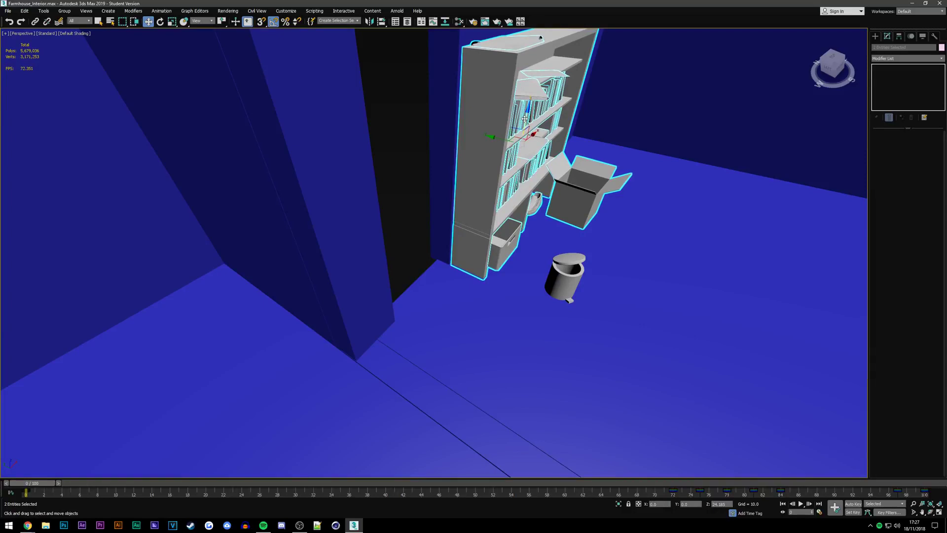
left_click_drag(525, 118, 530, 121)
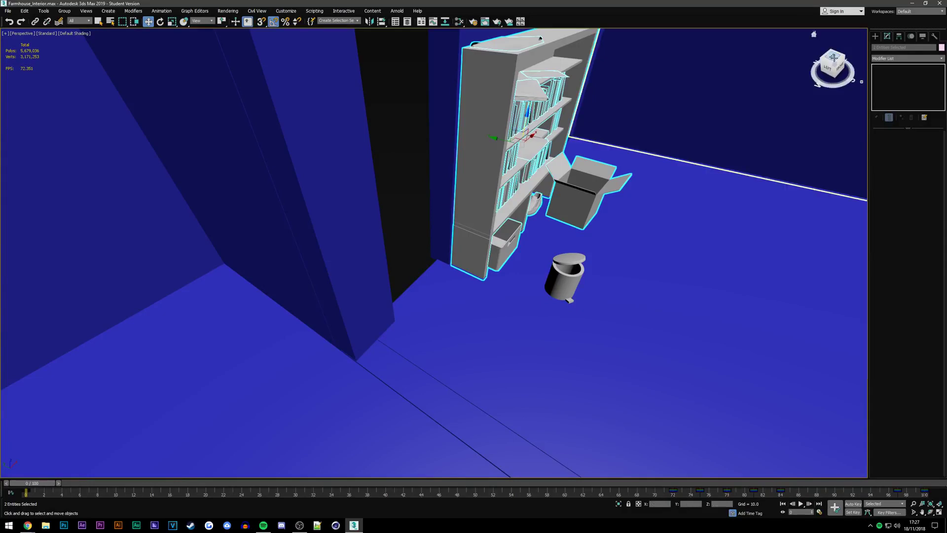
middle_click_drag(524, 140, 508, 118, "alt")
Orbit in close to the bookshelf's front and clear the selection
middle_click_drag(434, 252, 833, 59, "alt")
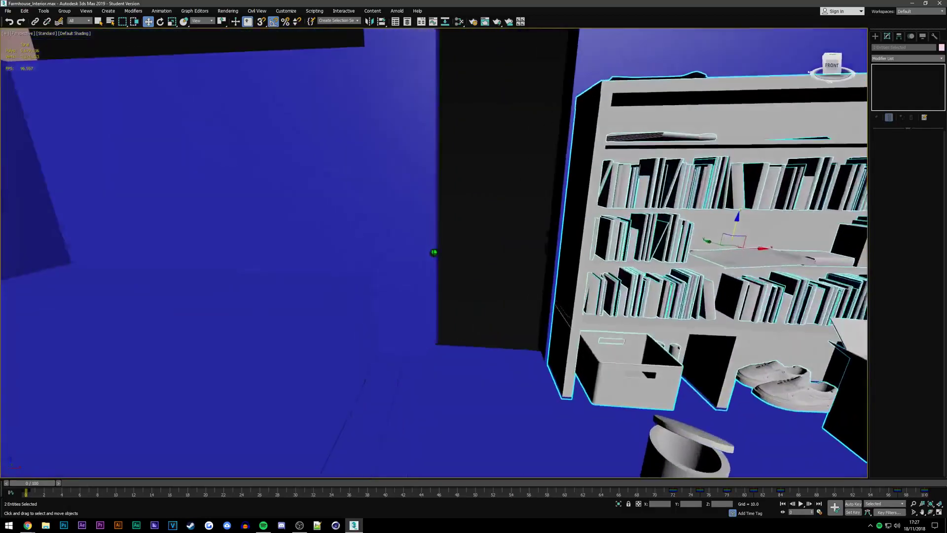
scroll(450, 217, "down", 5)
scroll(451, 217, "up", 4)
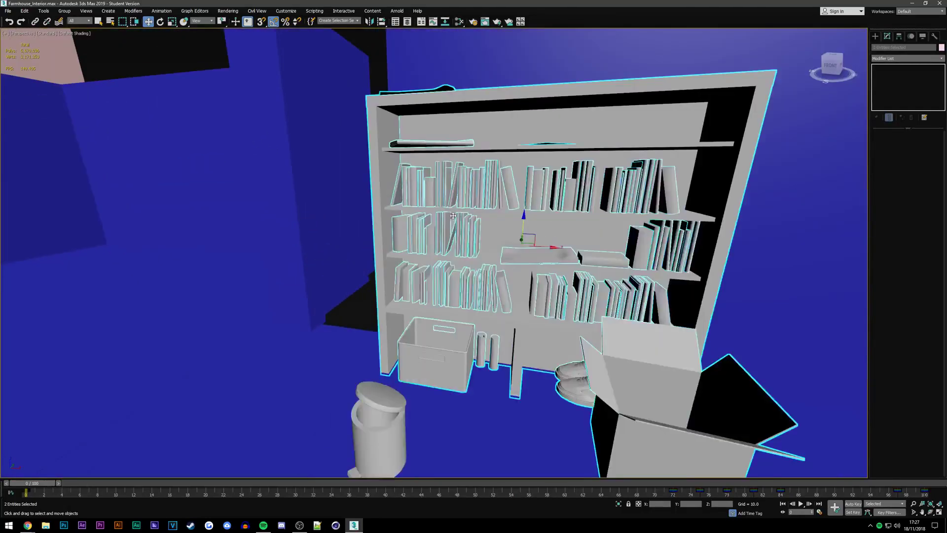
scroll(462, 212, "up", 3)
scroll(462, 212, "down", 3)
left_click_drag(188, 40, 318, 335)
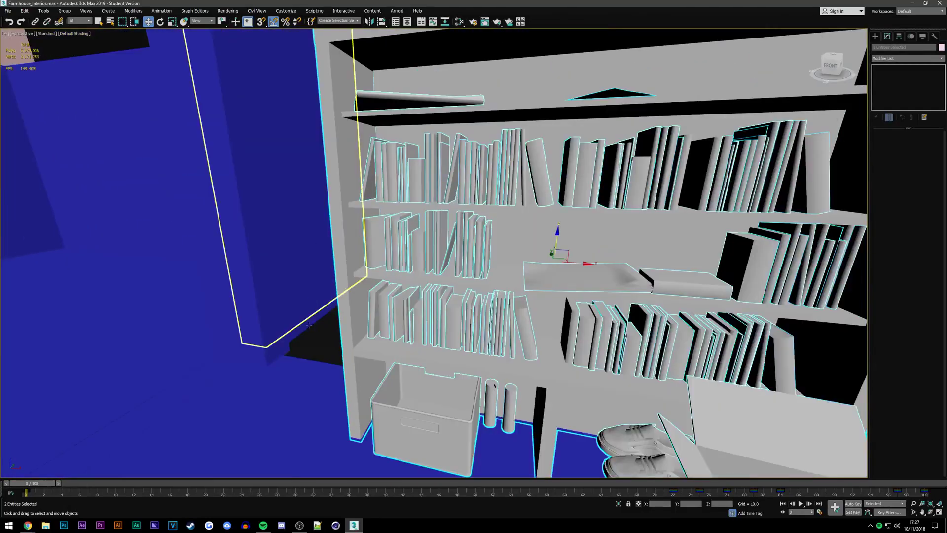
Zoom around the shelf and select the small bin to its left
scroll(543, 312, "down", 2)
scroll(467, 238, "down", 3)
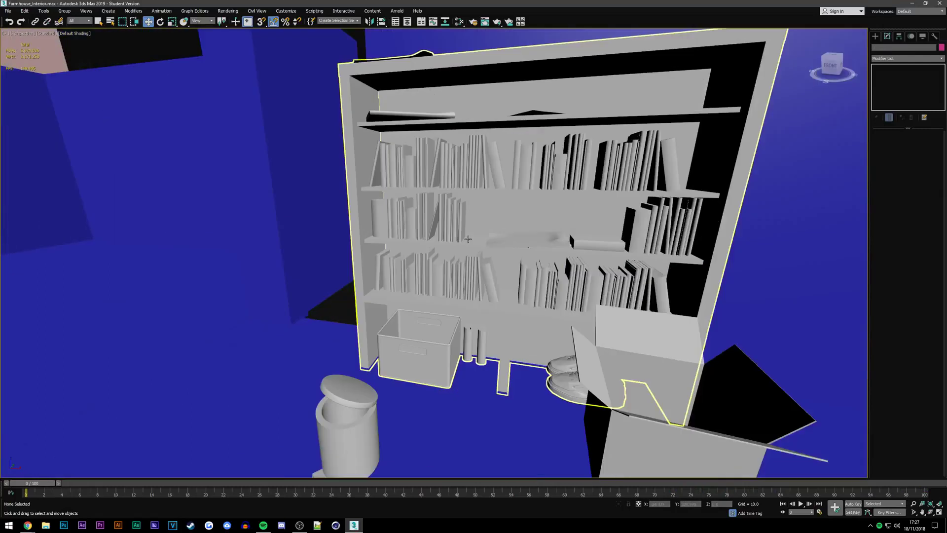
scroll(602, 368, "up", 2)
scroll(571, 376, "up", 2)
scroll(558, 361, "down", 2)
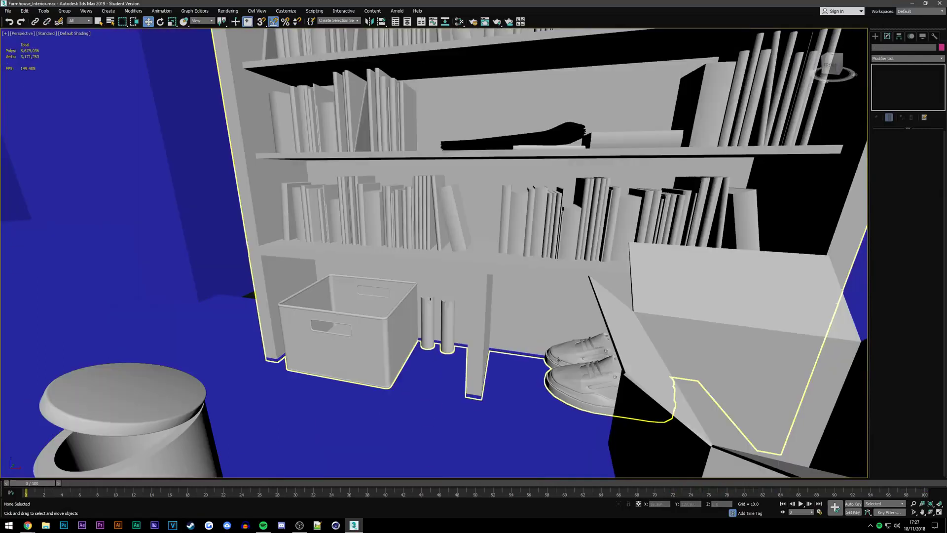
scroll(449, 315, "up", 4)
scroll(449, 316, "up", 2)
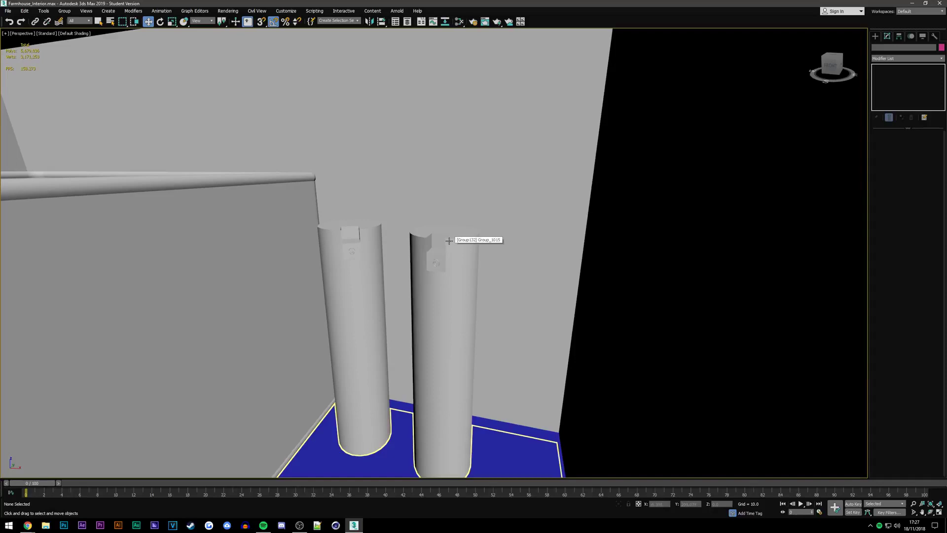
scroll(387, 274, "down", 3)
scroll(385, 271, "down", 2)
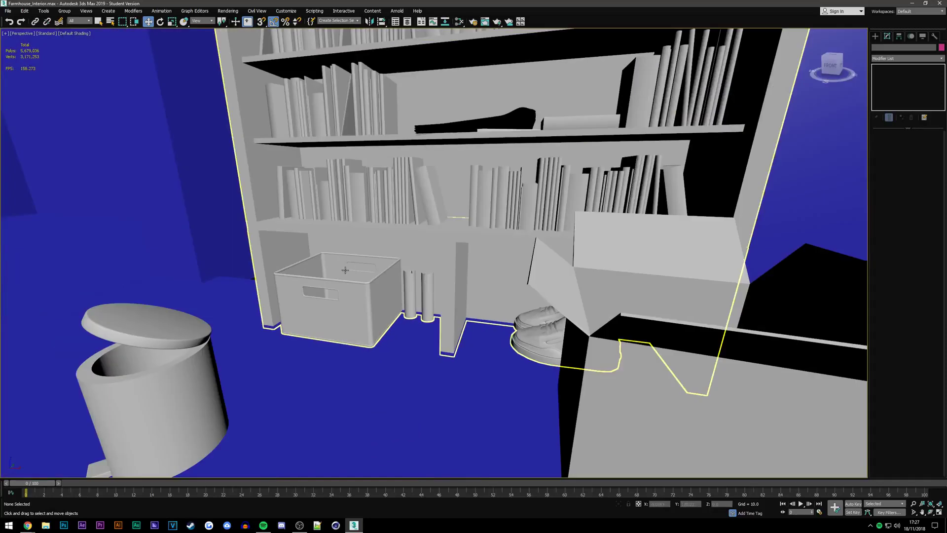
scroll(385, 270, "down", 2)
scroll(384, 271, "down", 3)
left_click(324, 302)
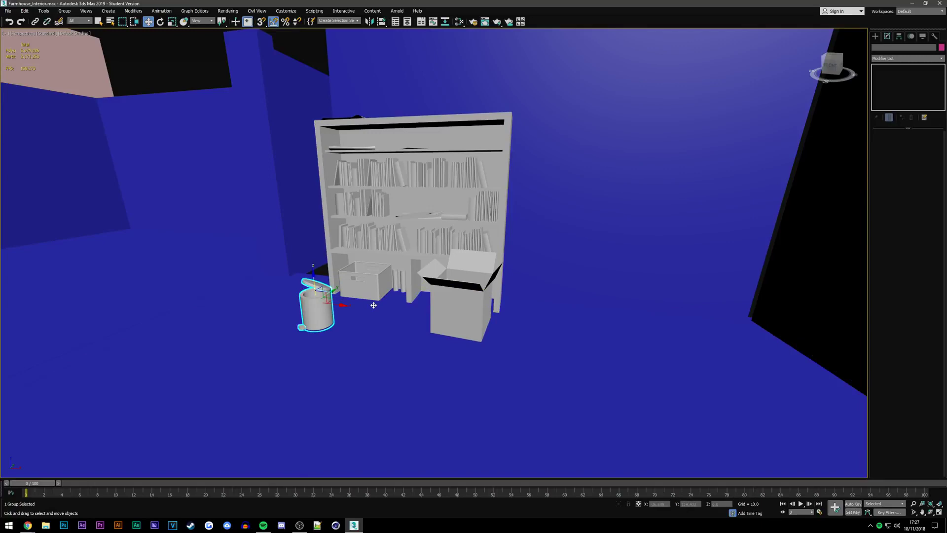
mouse_move(370, 305)
middle_mouse_down("alt")
mouse_move(336, 303)
mouse_move(355, 301)
middle_mouse_up("alt")
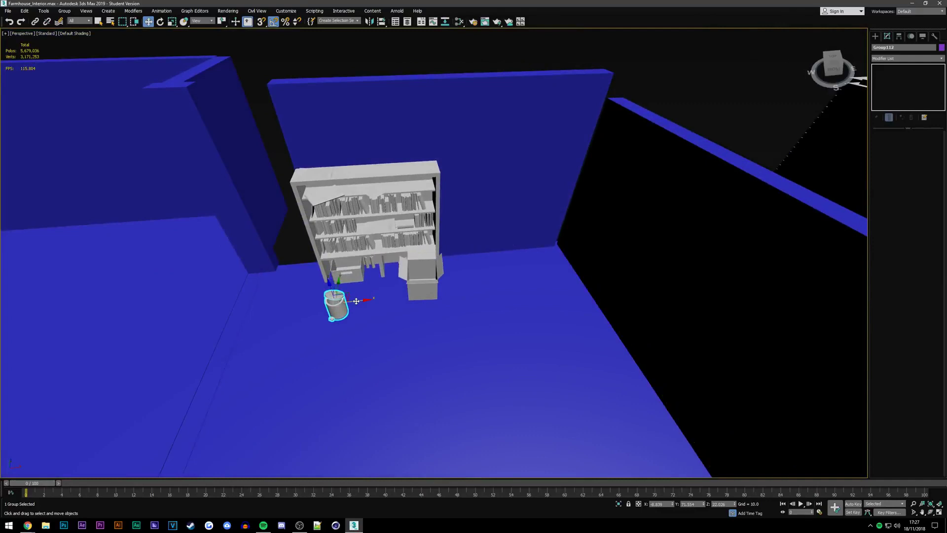
left_click_drag(338, 302, 402, 296)
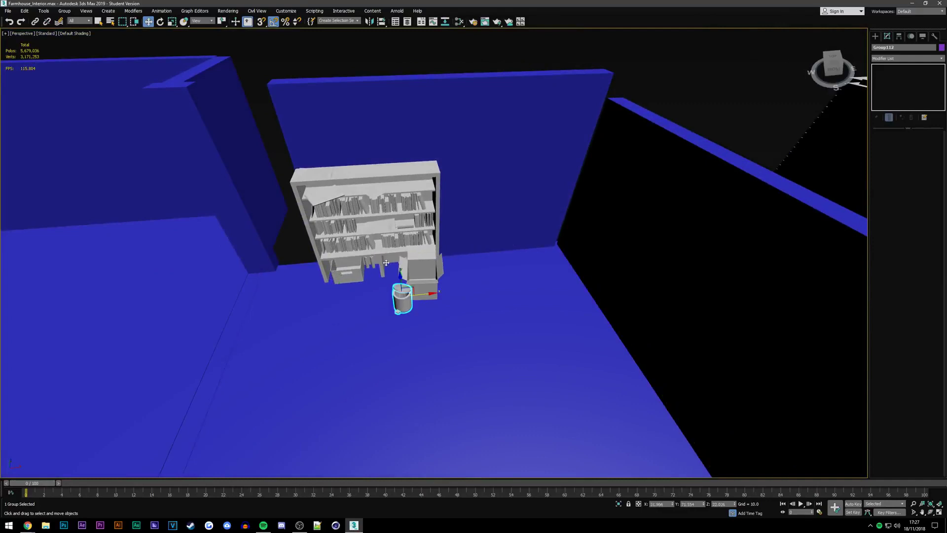
scroll(346, 257, "down", 3)
scroll(346, 258, "down", 5)
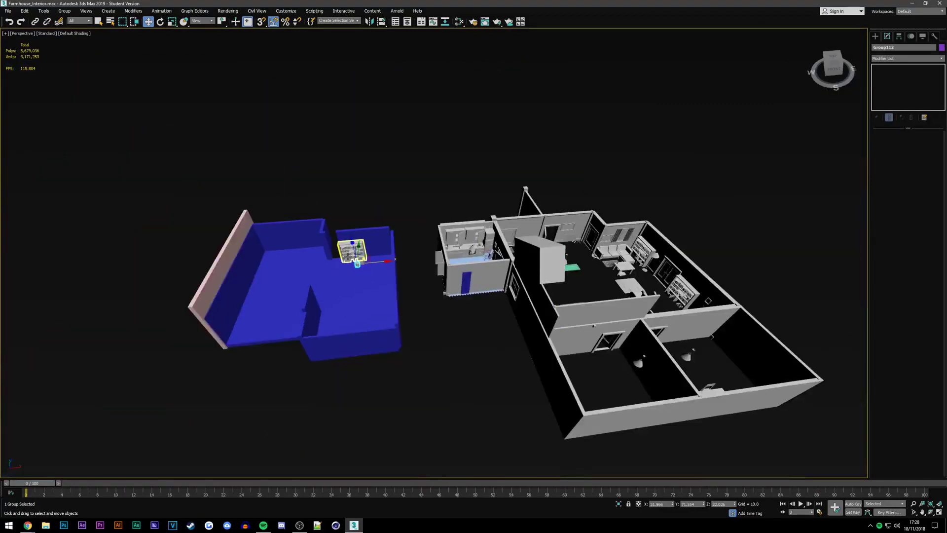
scroll(496, 283, "up", 2)
scroll(470, 261, "up", 4)
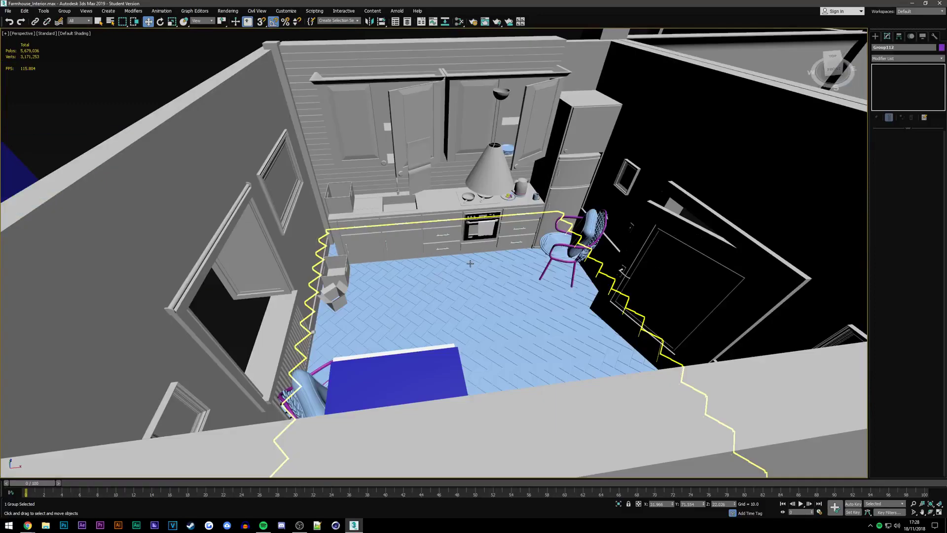
scroll(434, 256, "down", 4)
scroll(401, 250, "down", 2)
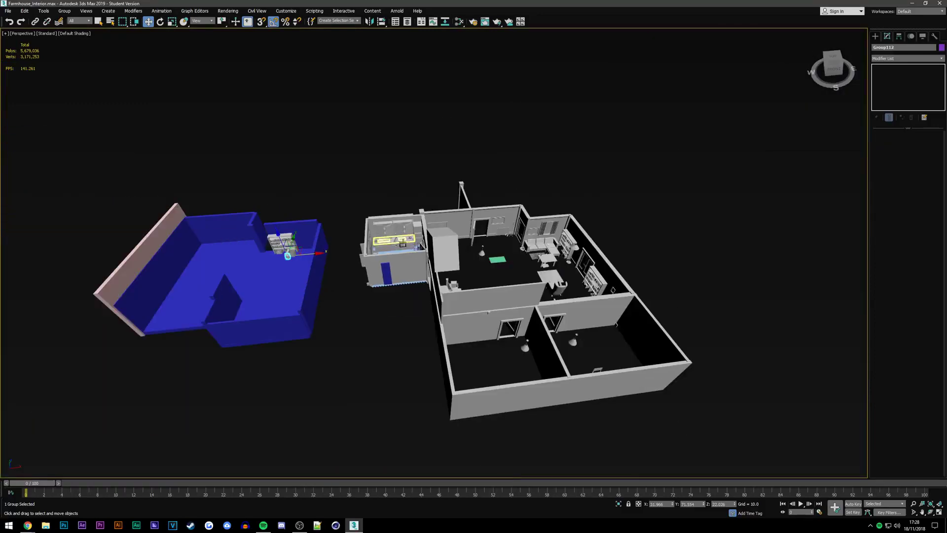
scroll(416, 201, "up", 4)
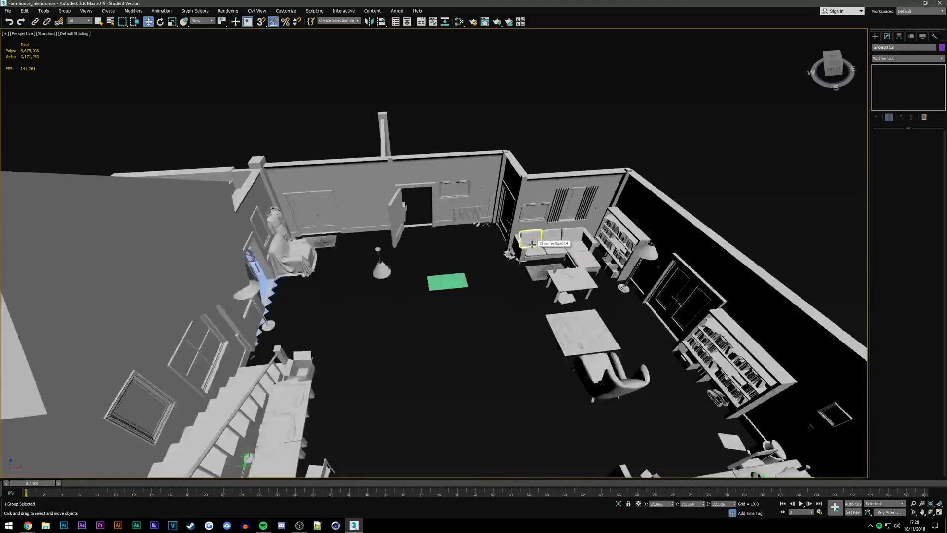
scroll(416, 201, "up", 3)
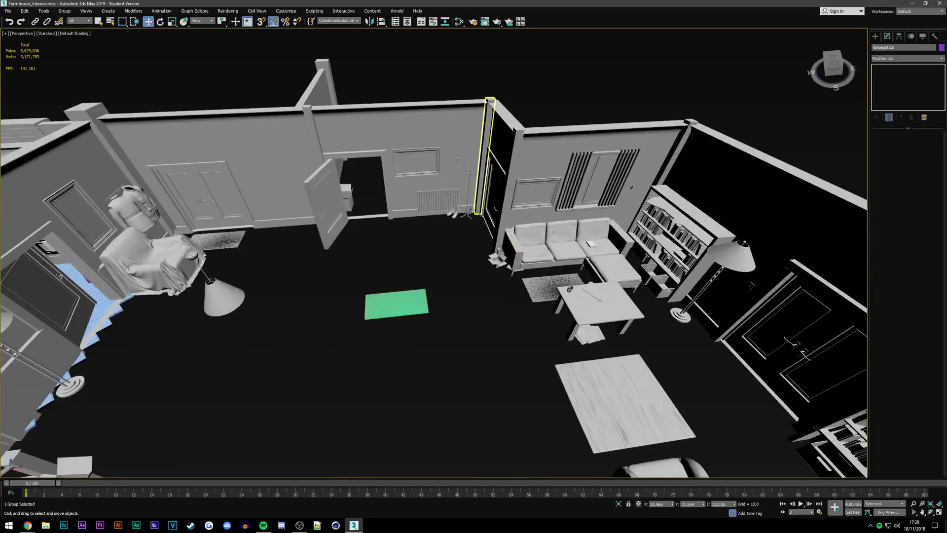
scroll(439, 156, "down", 5)
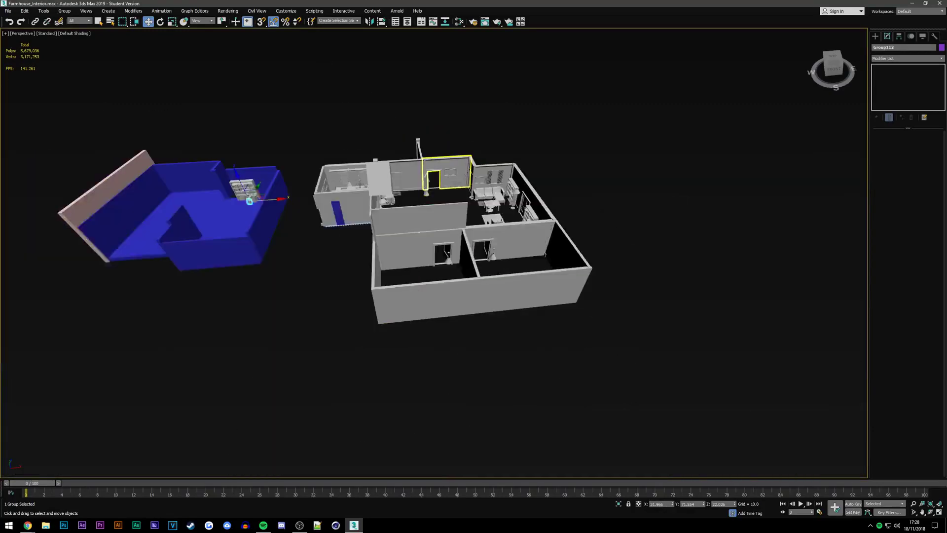
scroll(252, 196, "up", 5)
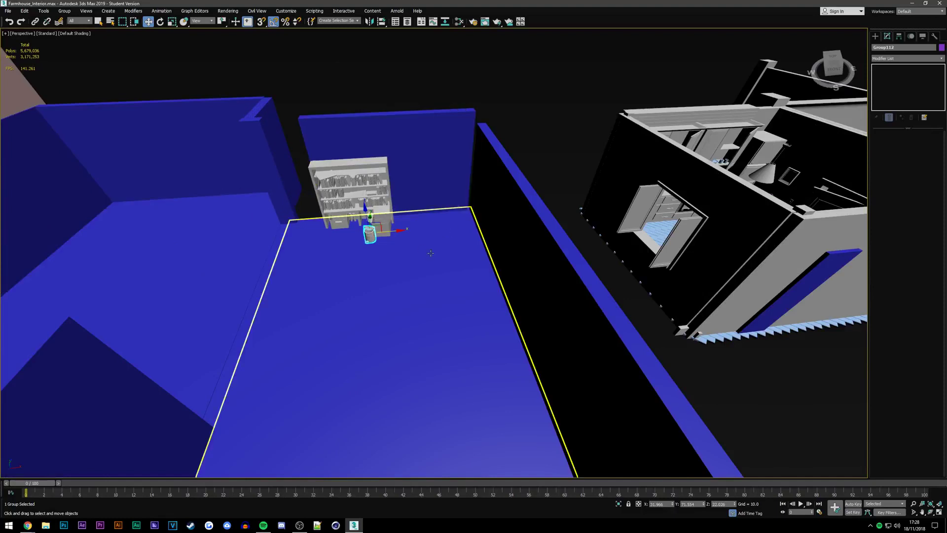
scroll(312, 245, "down", 5)
scroll(541, 219, "up", 3)
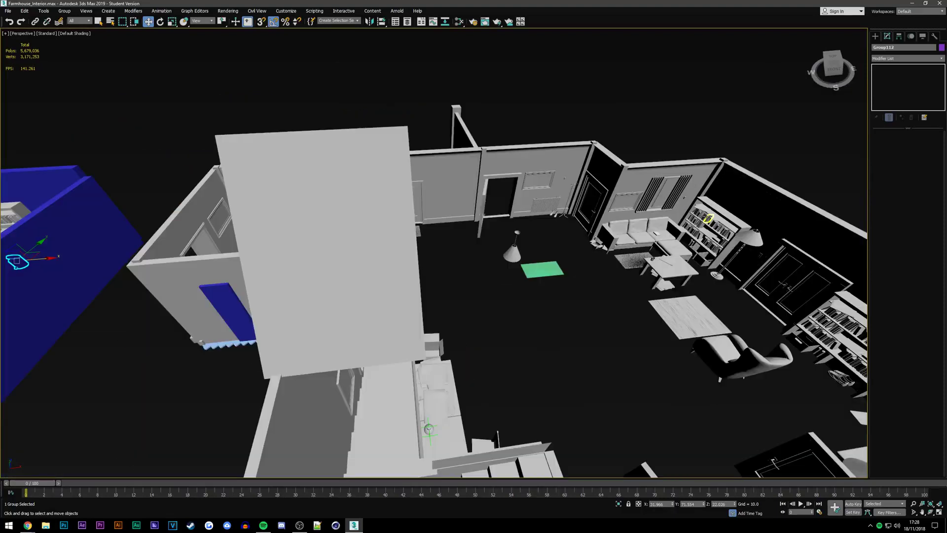
scroll(541, 219, "down", 2)
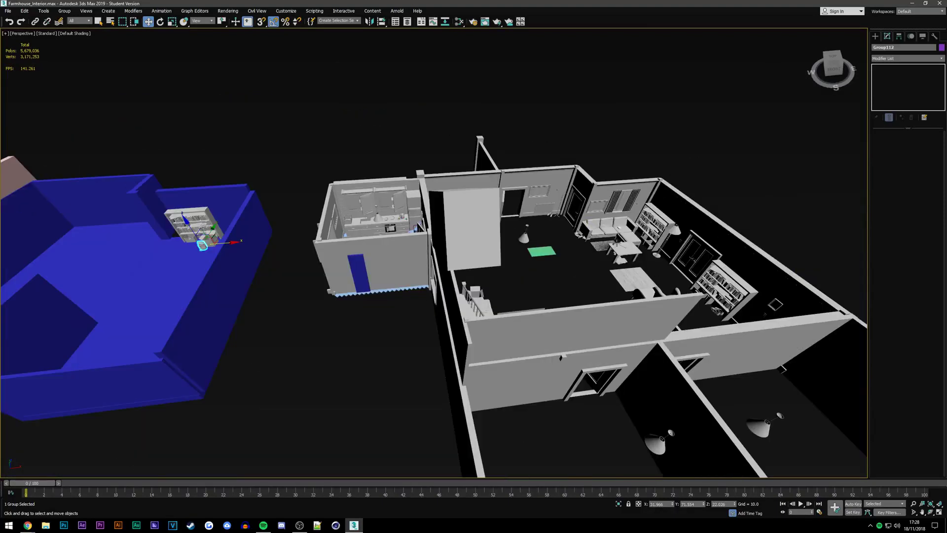
mouse_move(209, 252)
middle_mouse_down("alt")
mouse_move(394, 259)
mouse_move(150, 261)
mouse_move(339, 265)
mouse_move(184, 268)
middle_mouse_up("alt")
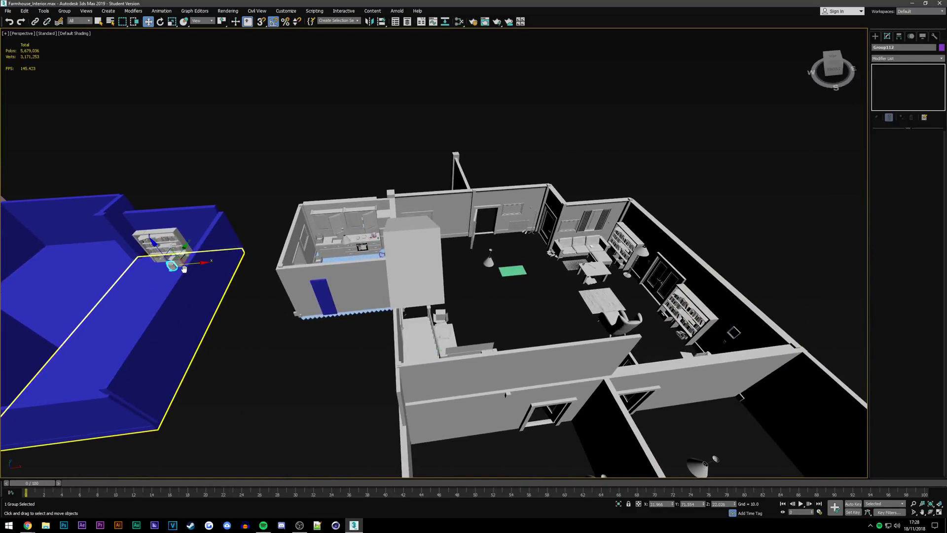
mouse_move(184, 268)
middle_mouse_down()
mouse_move(270, 268)
mouse_move(210, 276)
mouse_move(497, 242)
middle_mouse_up()
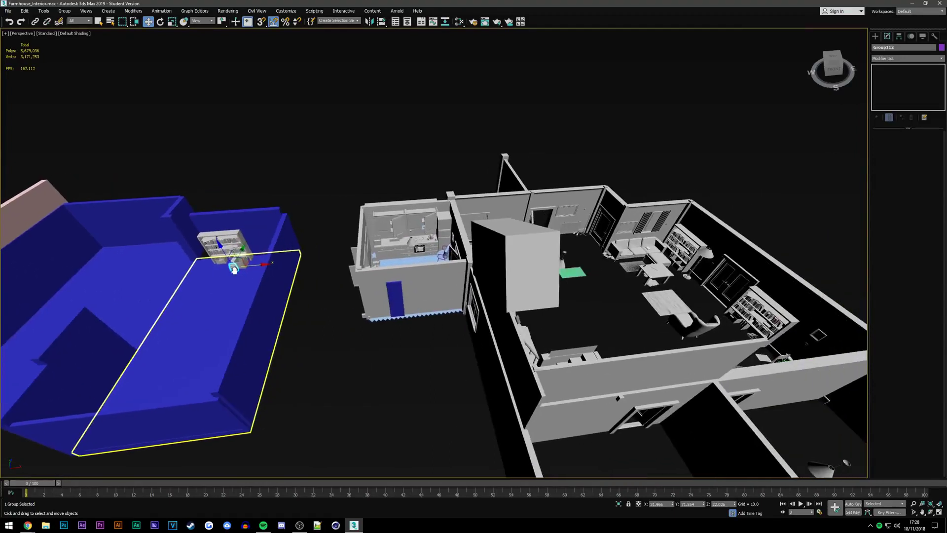
Select the picture frame, coat rack and small wall switch together
scroll(498, 241, "up", 3)
scroll(498, 242, "up", 3)
left_click(540, 210)
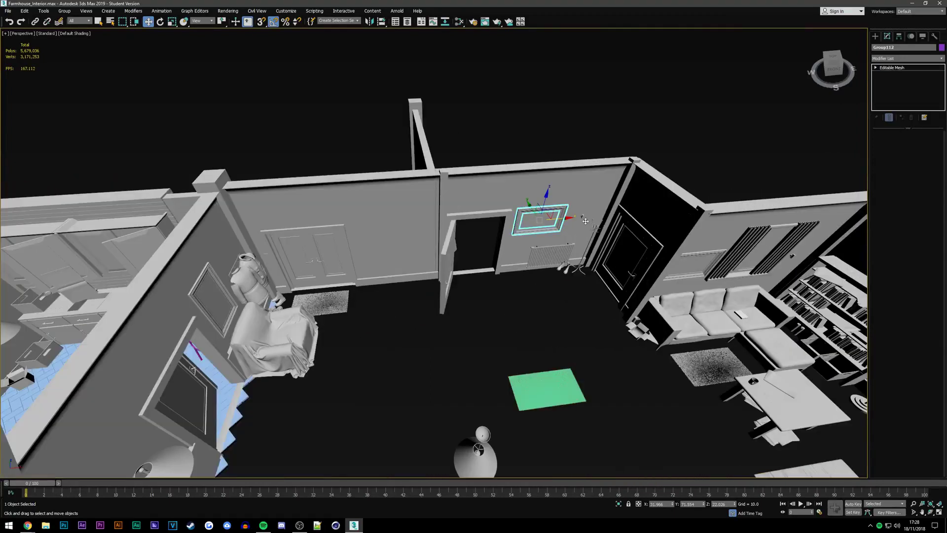
scroll(582, 216, "up", 3)
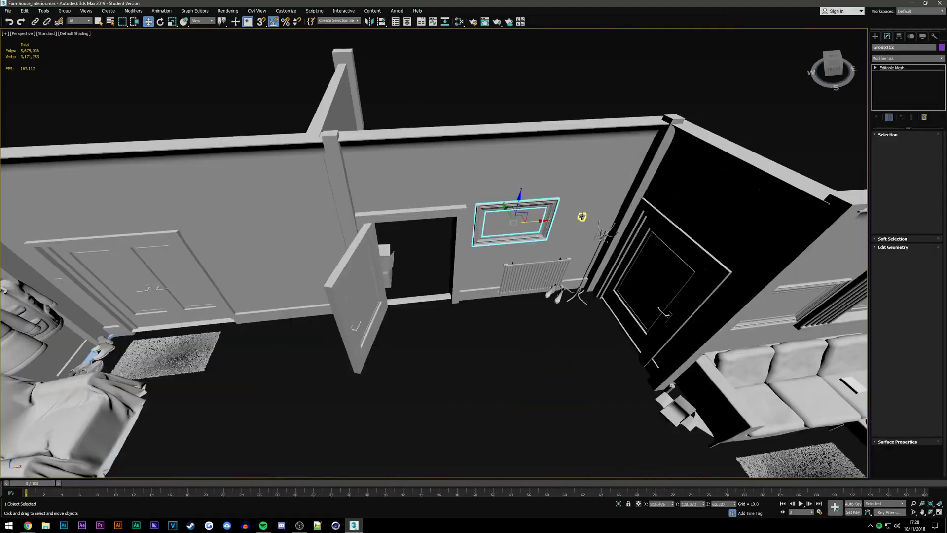
left_click(599, 241, "ctrl")
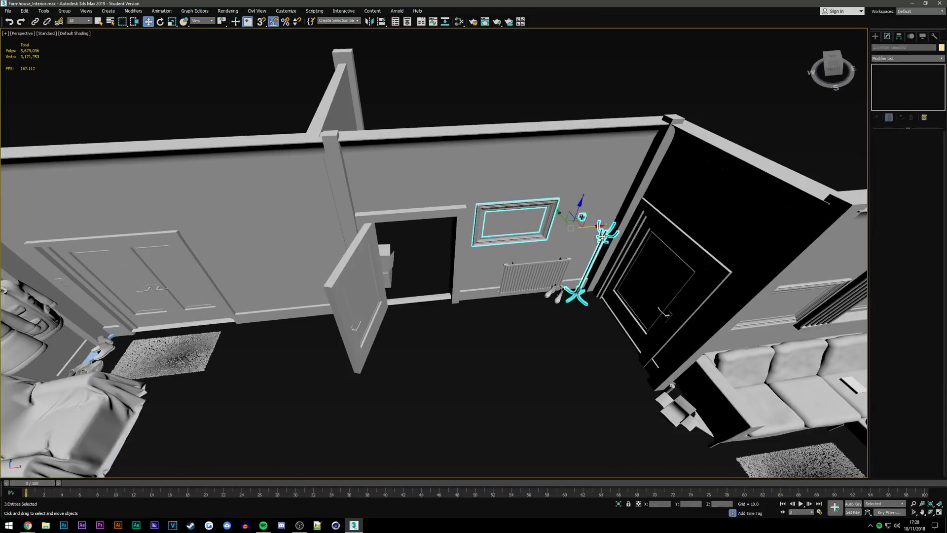
scroll(594, 238, "up", 3)
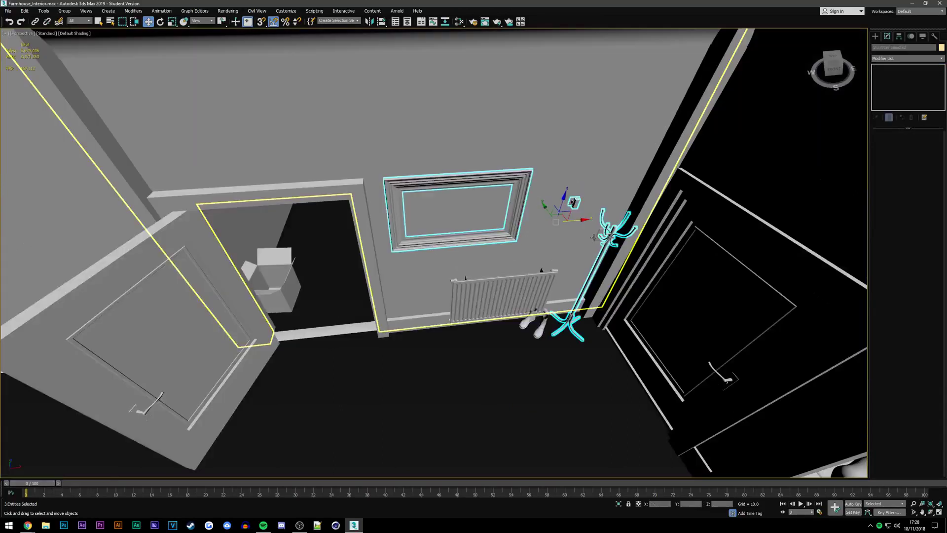
scroll(600, 232, "up", 2)
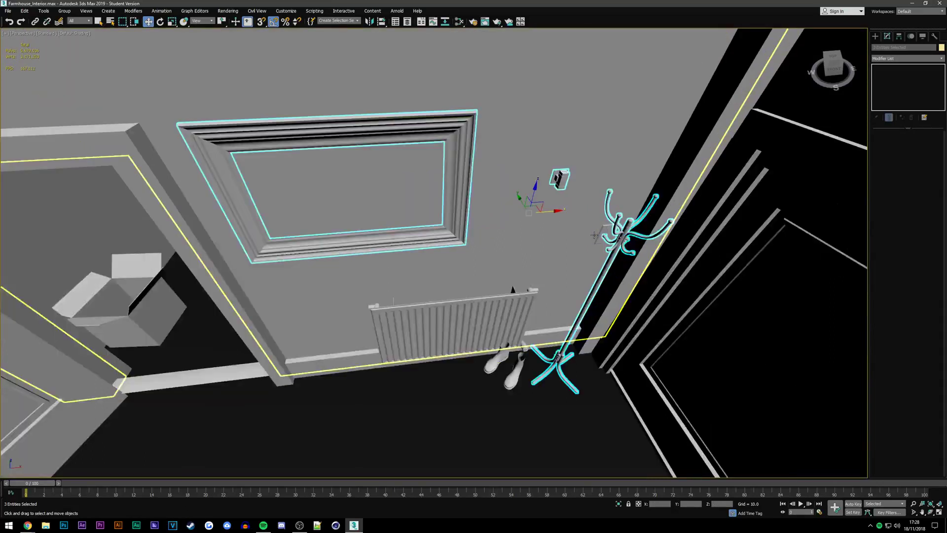
scroll(601, 232, "up", 2)
left_click(617, 230, "ctrl")
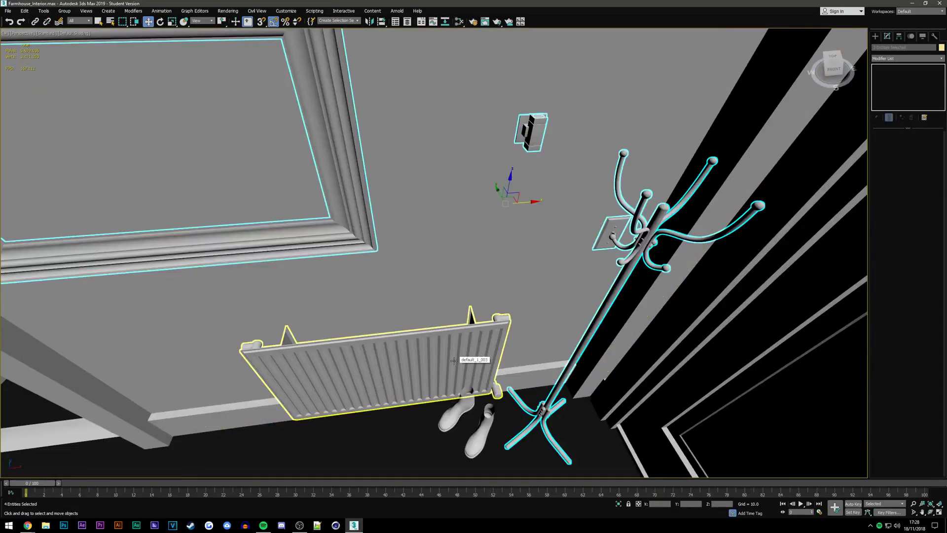
Add the radiator and boots to the selection, then check the YouTube live dashboard
left_click(453, 361, "ctrl")
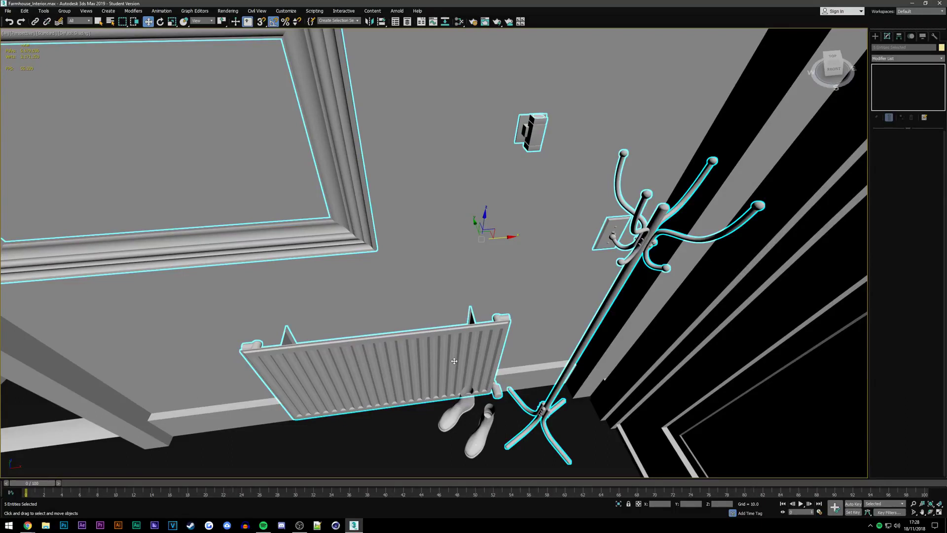
left_click(463, 405, "ctrl")
mouse_move(28, 525)
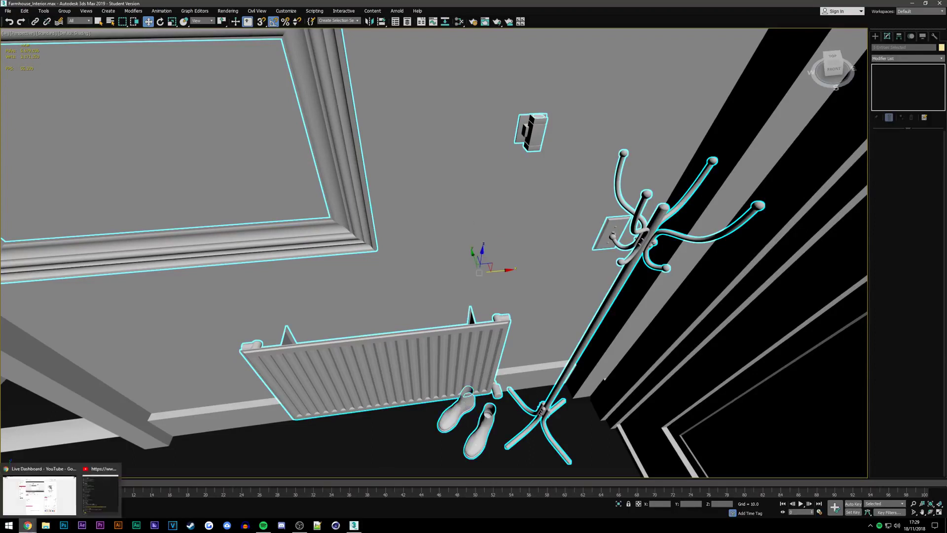
left_click(40, 493)
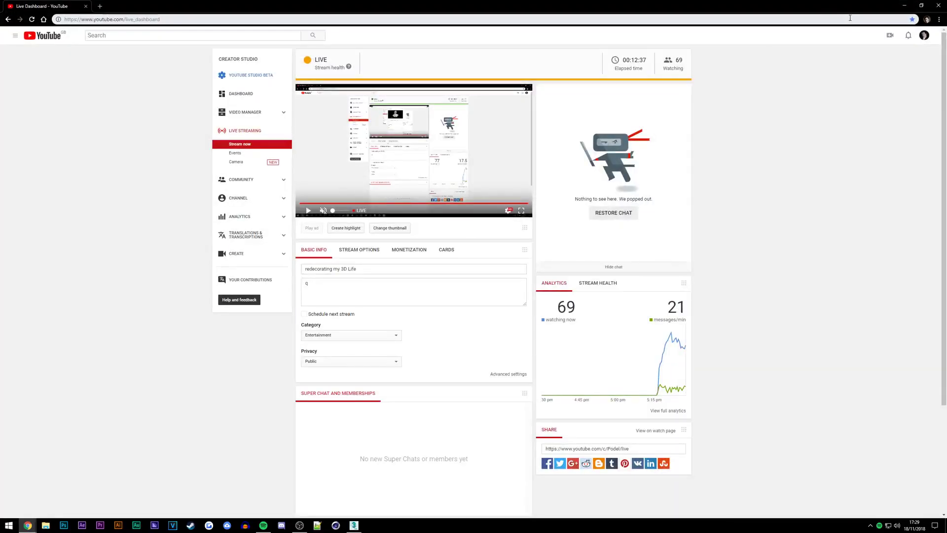
Drag the selected objects into the blue room and frame them with Z
left_click(904, 5)
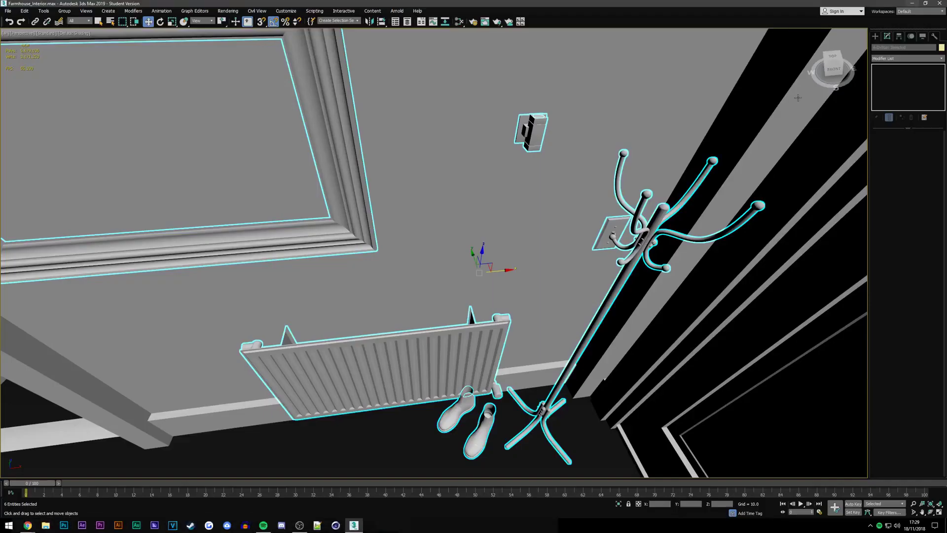
middle_click_drag(493, 222, 559, 198, "alt")
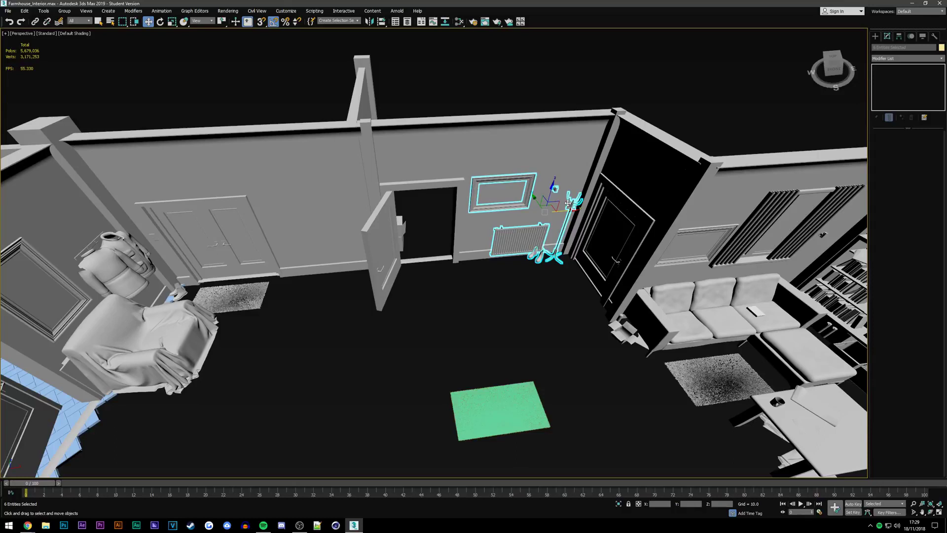
scroll(662, 232, "down", 3)
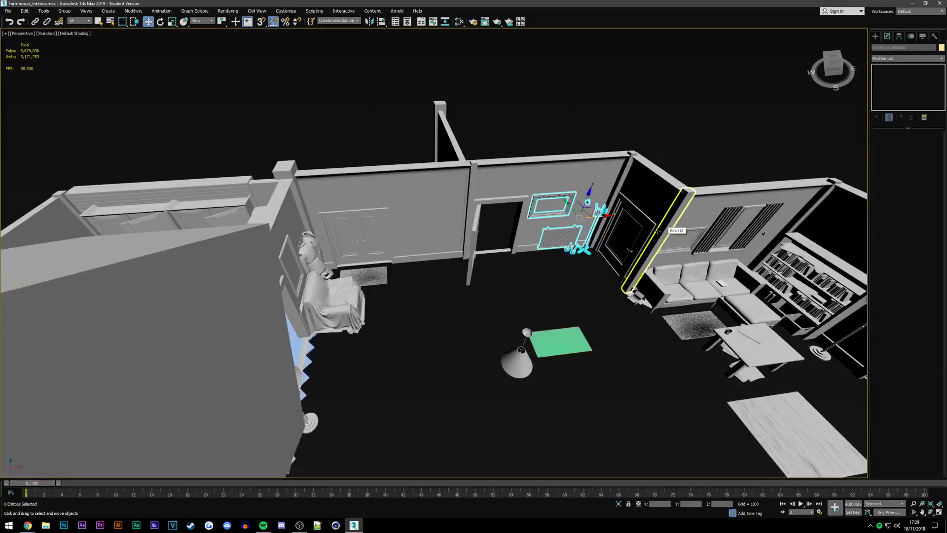
scroll(631, 226, "down", 5)
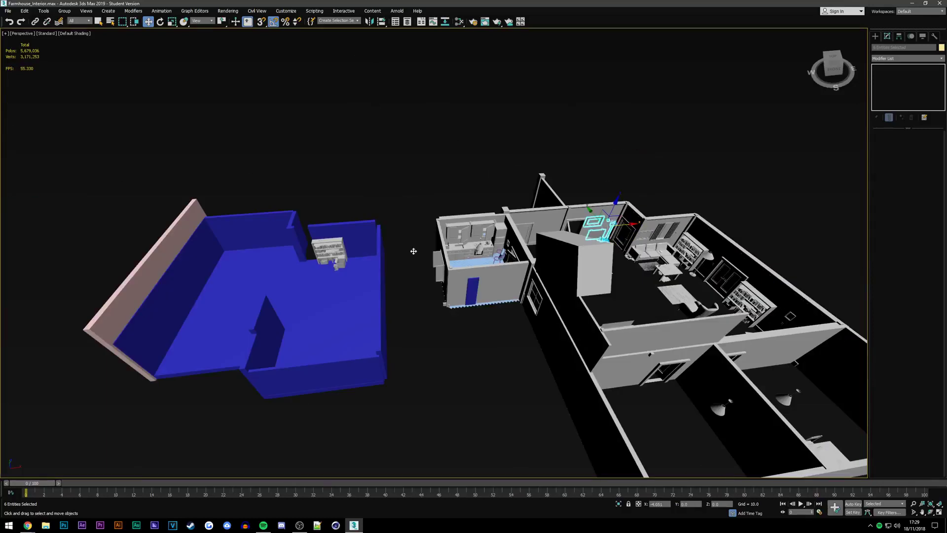
left_click_drag(379, 256, 353, 255)
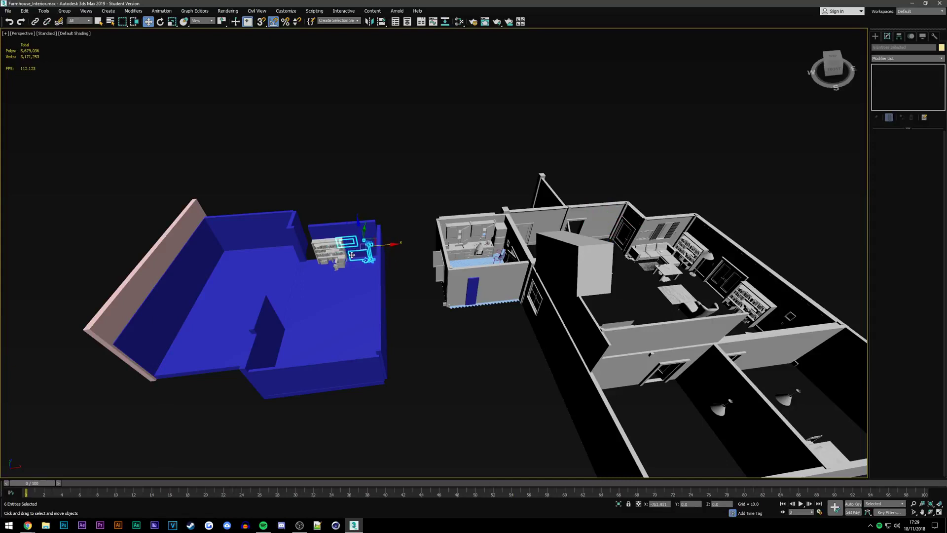
scroll(353, 254, "up", 2)
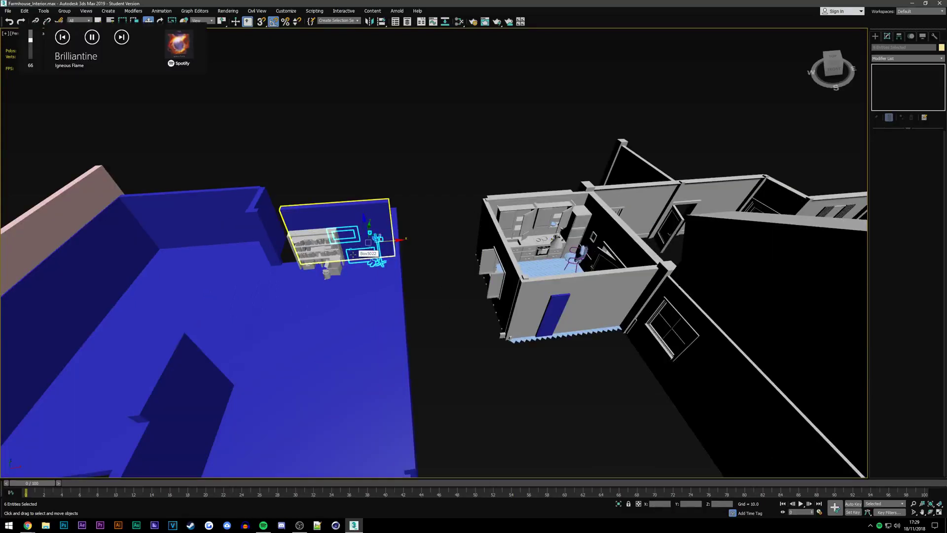
key("z")
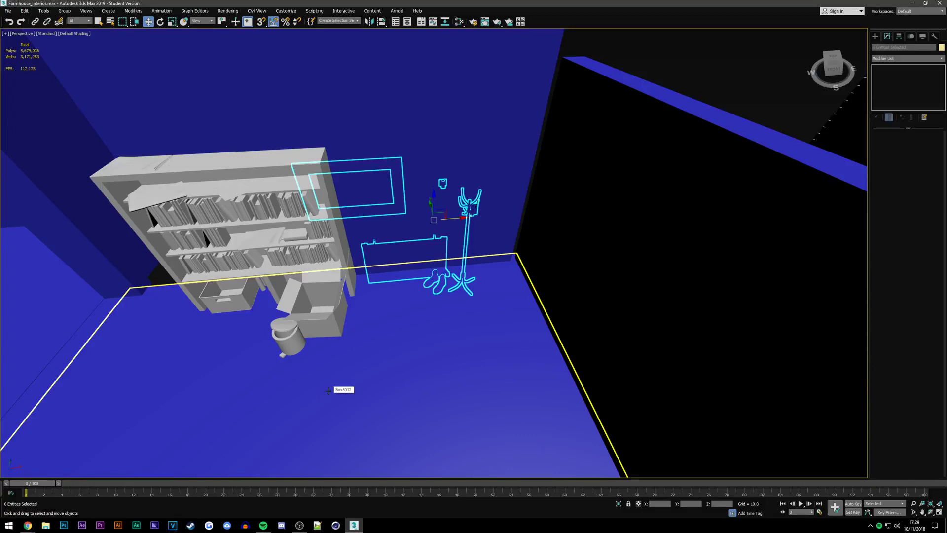
mouse_move(28, 525)
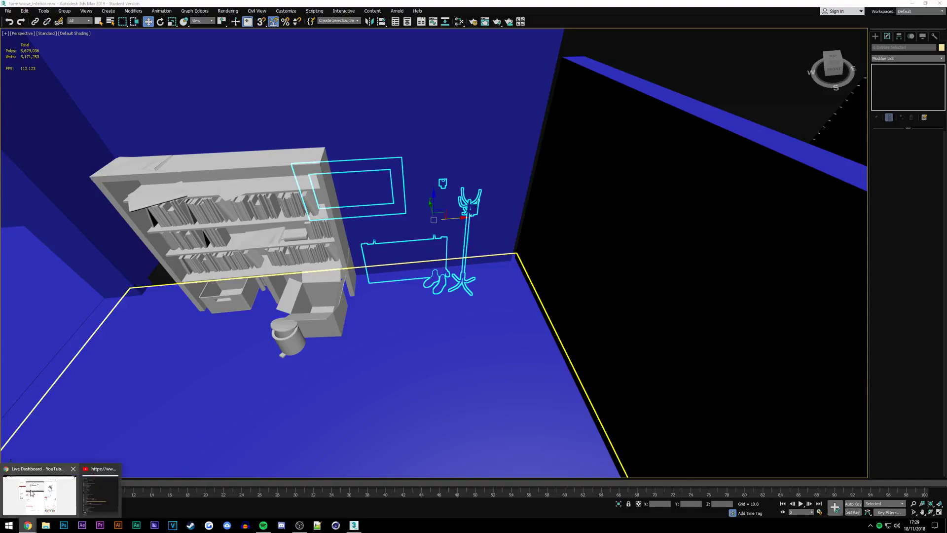
After checking the dashboard, nudge the selected objects further along the blue wall
left_click(31, 492)
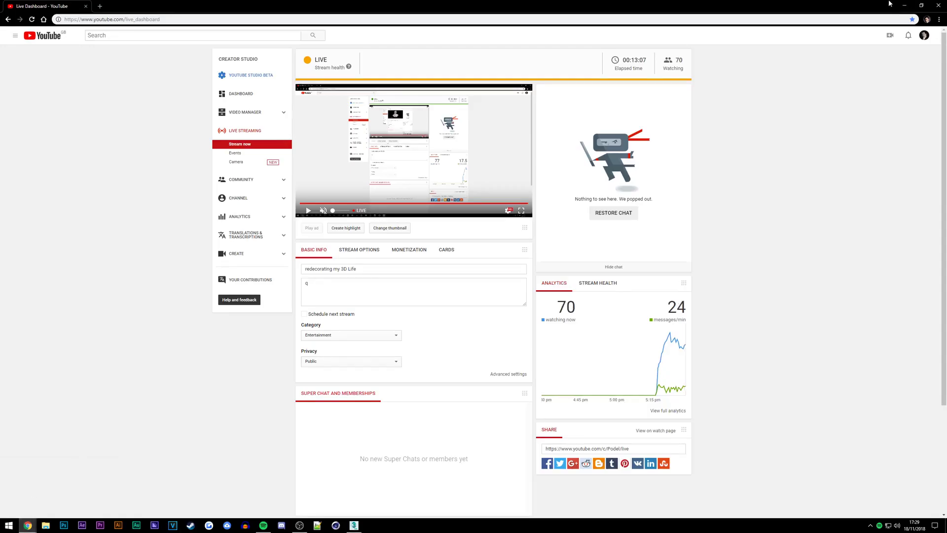
left_click(904, 5)
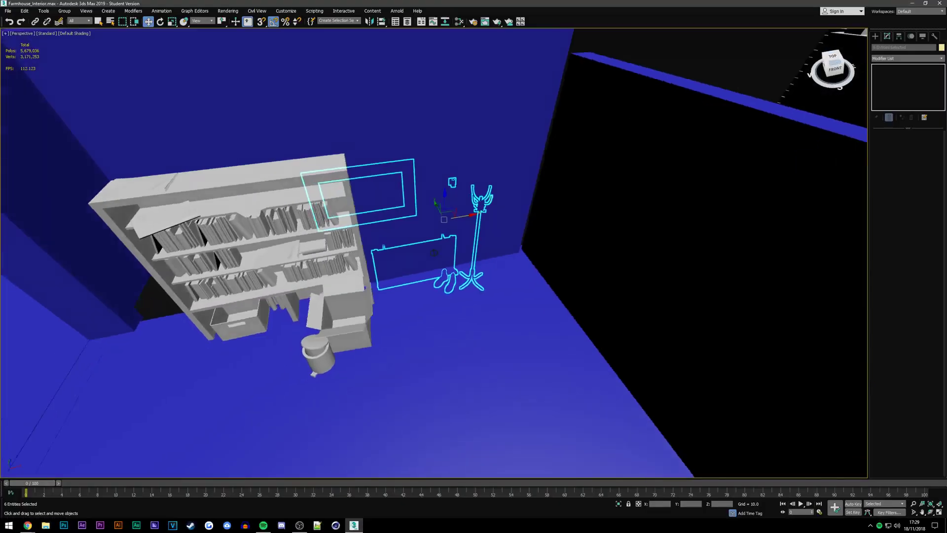
middle_click_drag(641, 123, 773, 96, "alt")
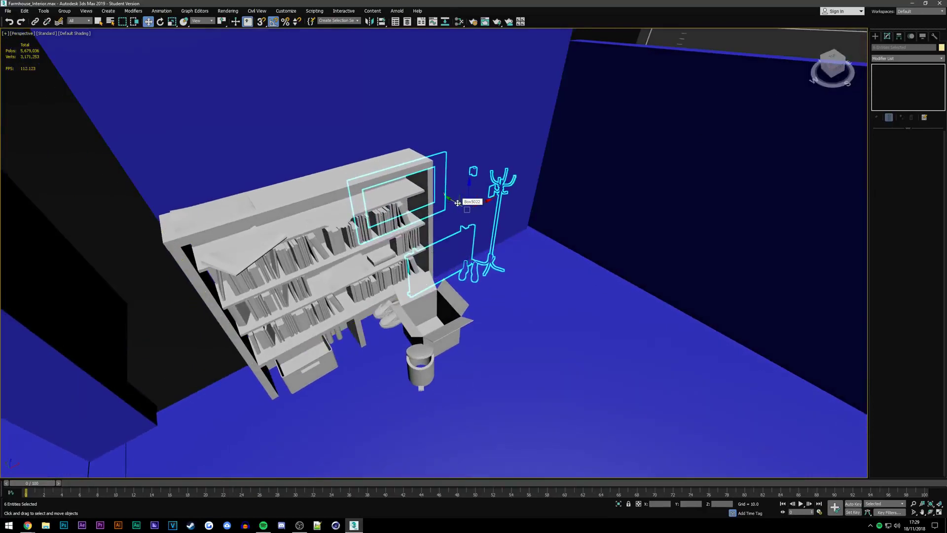
mouse_move(458, 203)
left_mouse_down()
mouse_move(488, 213)
mouse_move(479, 210)
left_mouse_up()
left_click_drag(474, 207, 477, 208)
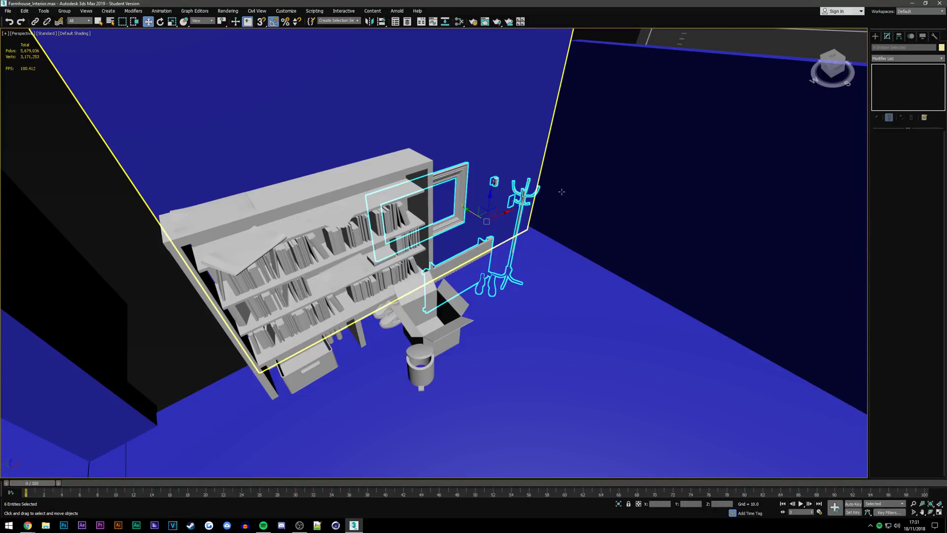
From a low front view, raise and lower the radiator, boots and coat rack until they rest on the floor
key("z")
middle_click_drag(474, 198, 445, 137, "alt")
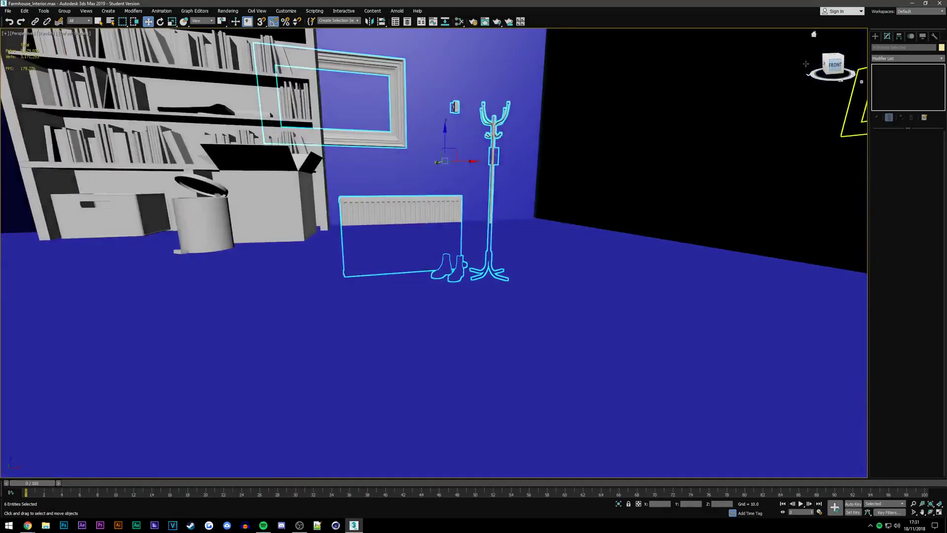
left_click_drag(445, 137, 458, 85)
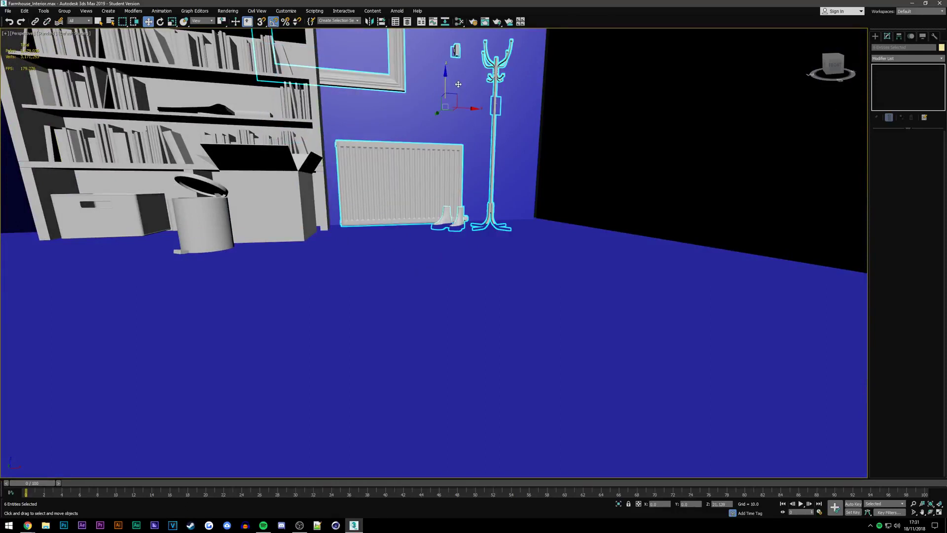
mouse_move(458, 84)
left_mouse_down()
mouse_move(467, 84)
mouse_move(447, 85)
left_mouse_up()
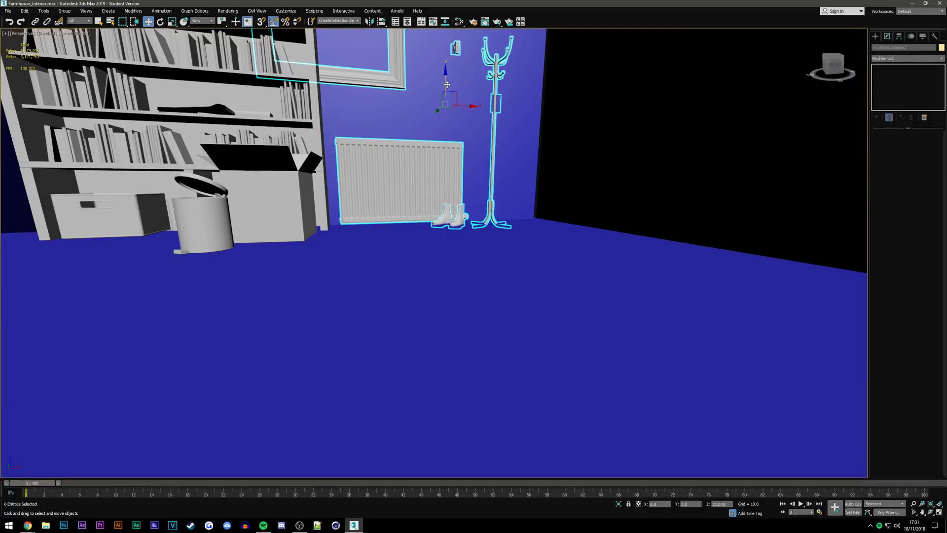
scroll(446, 85, "up", 5)
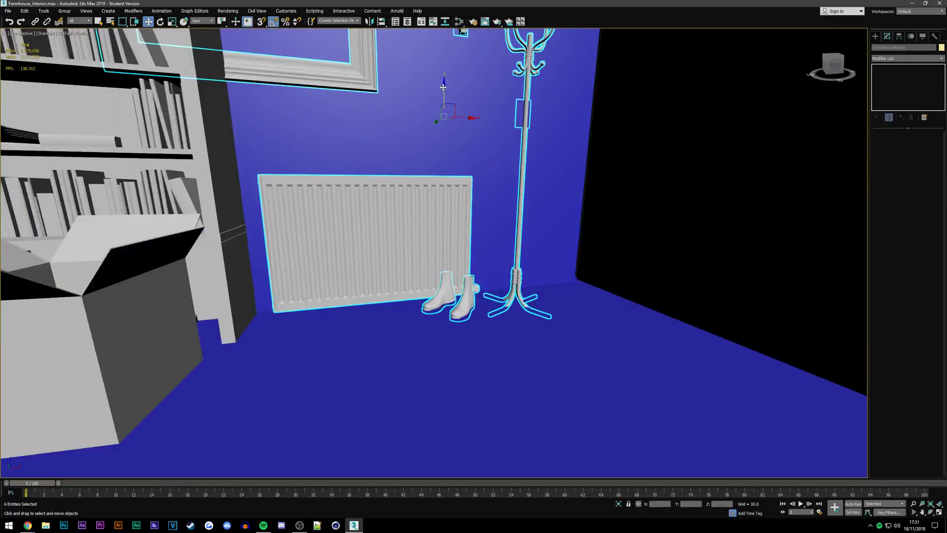
left_click_drag(443, 87, 450, 86)
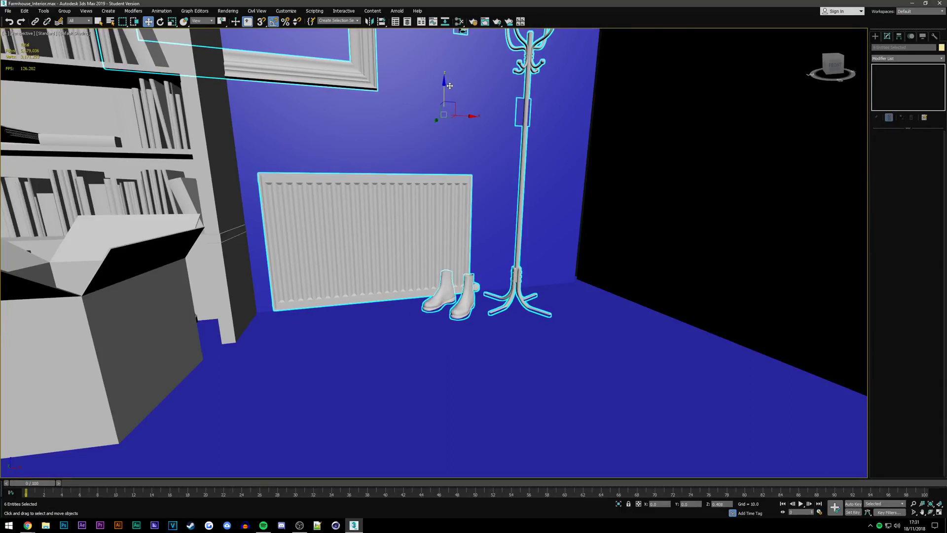
left_click_drag(450, 86, 450, 84)
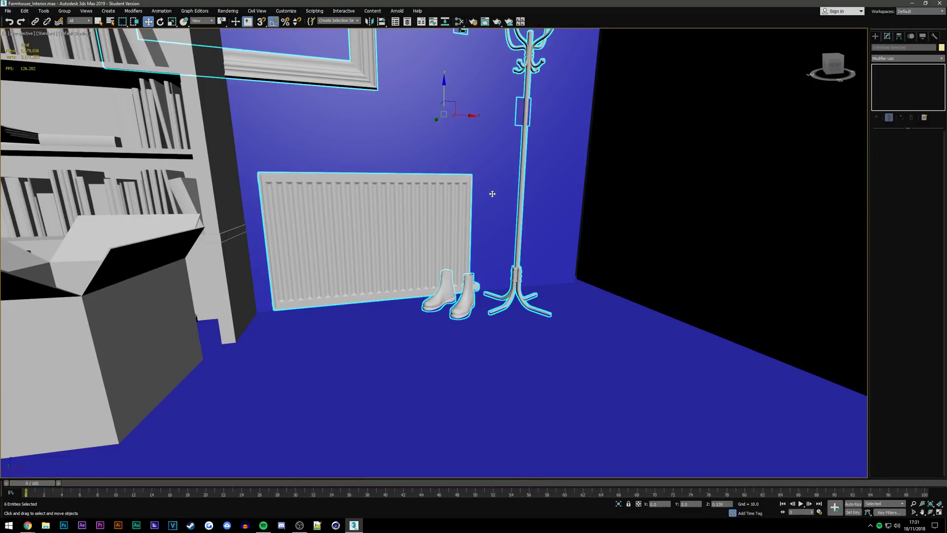
scroll(492, 193, "down", 5)
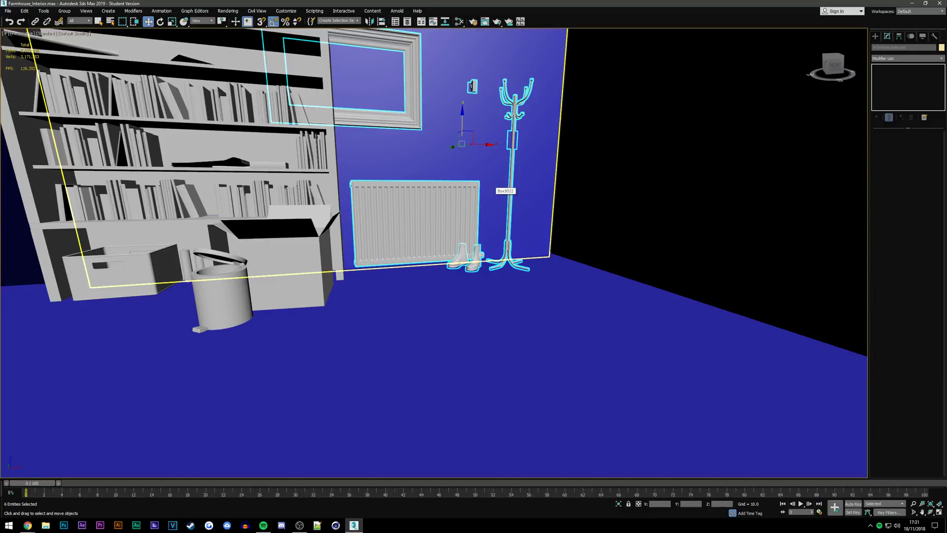
middle_click_drag(490, 191, 437, 296, "alt")
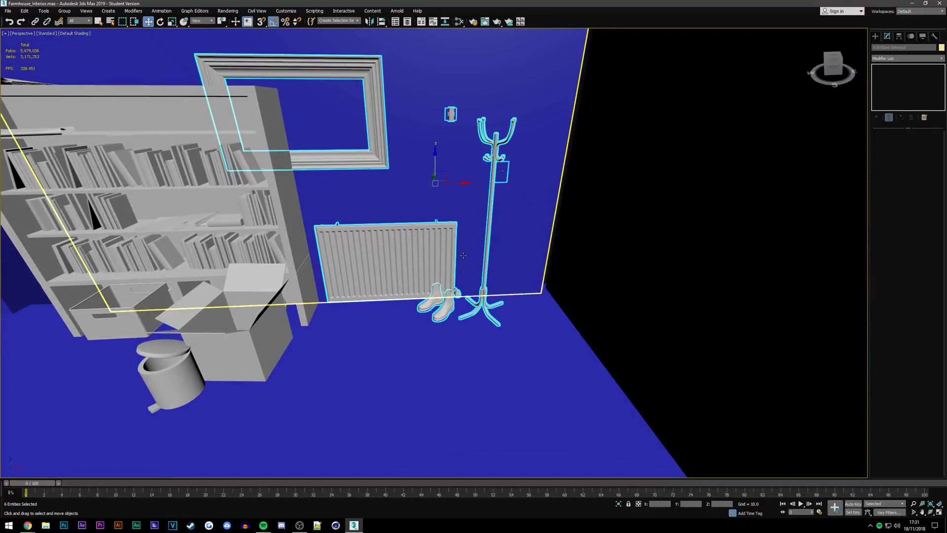
Select the wall switch, then zoom out and orbit overhead toward the farmhouse kitchen
left_click(462, 239)
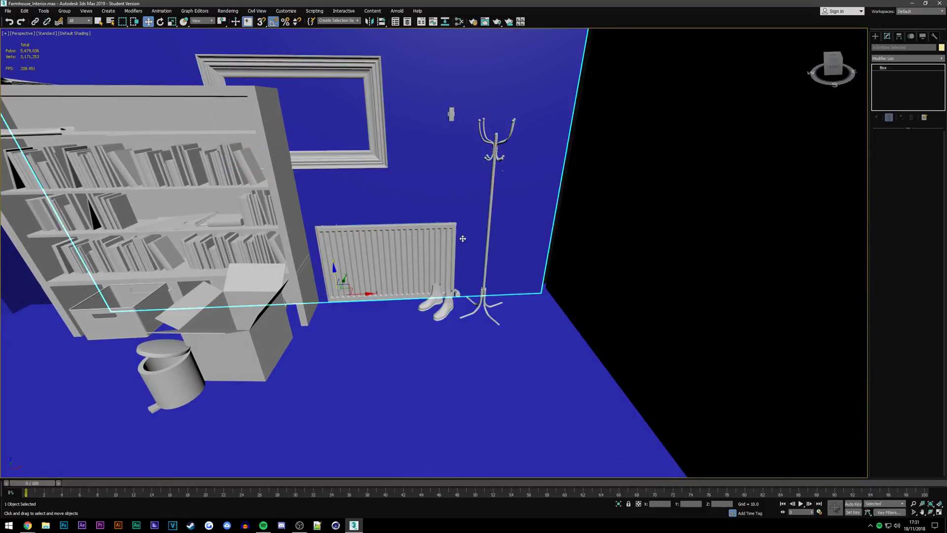
left_click(452, 110)
scroll(452, 109, "up", 3)
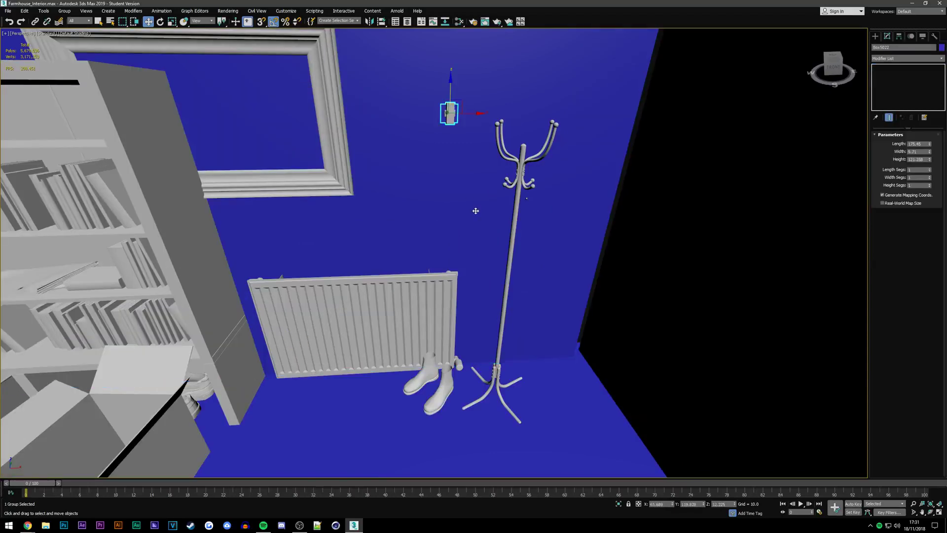
scroll(494, 221, "down", 4)
scroll(379, 221, "down", 5)
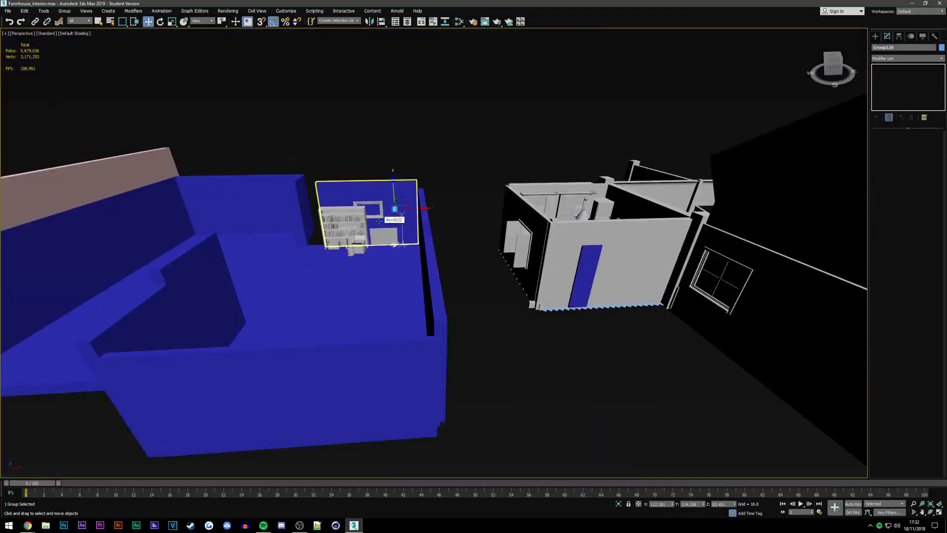
scroll(379, 221, "down", 3)
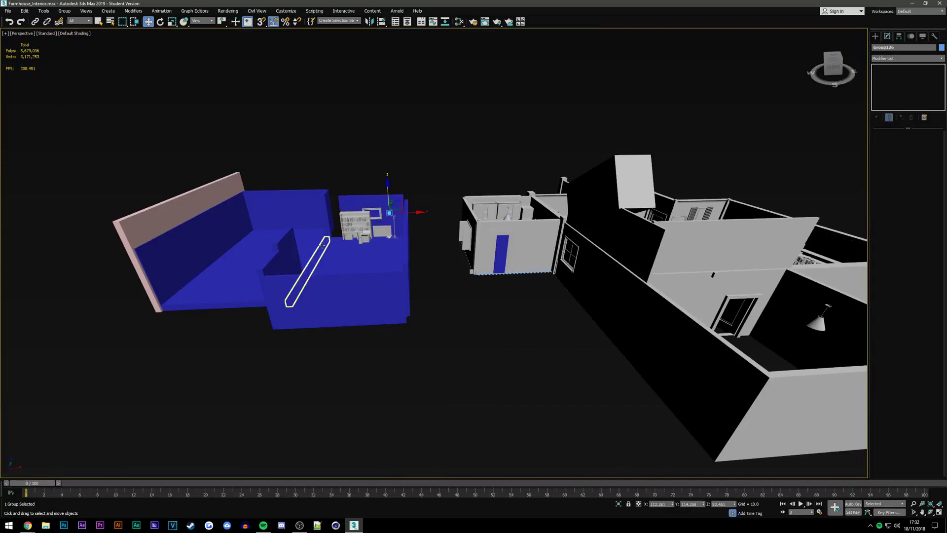
scroll(323, 243, "down", 5)
middle_click_drag(330, 235, 443, 176, "alt")
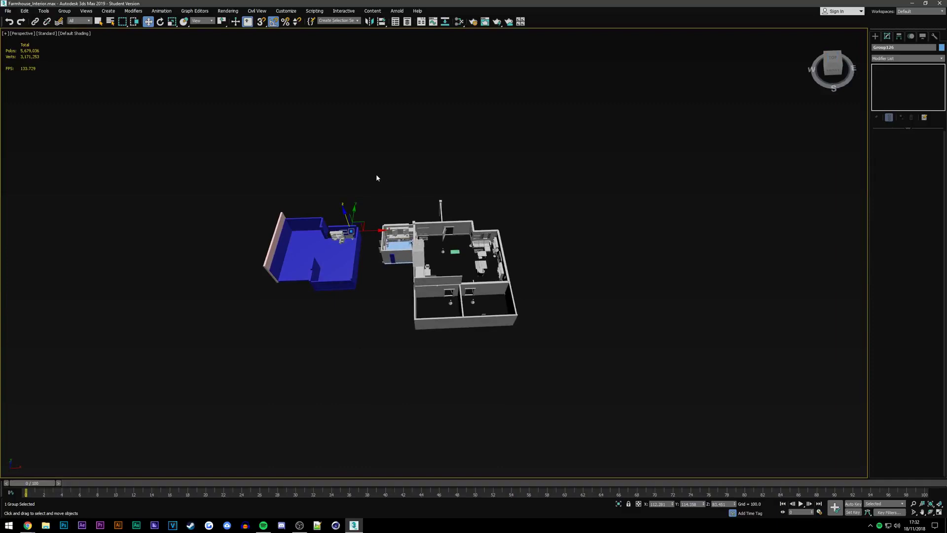
scroll(371, 262, "up", 4)
scroll(371, 262, "up", 3)
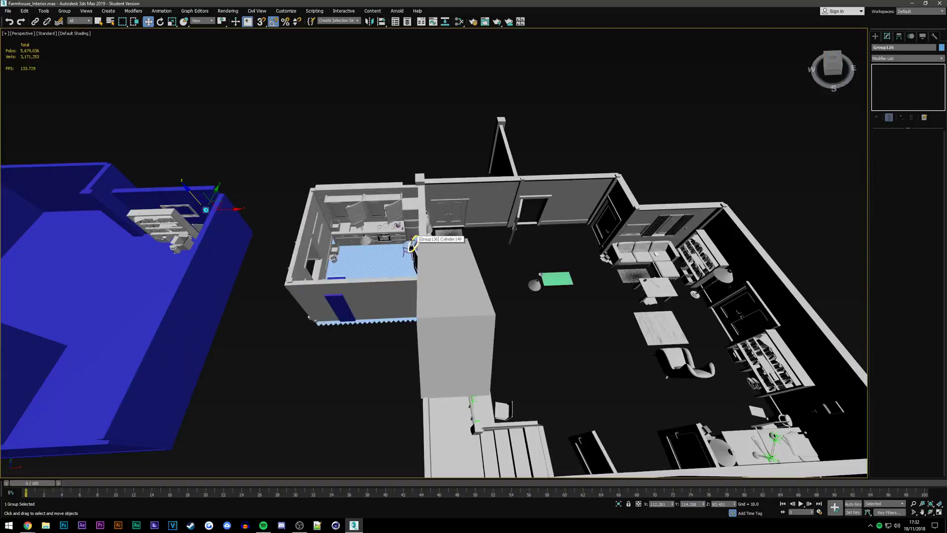
left_click(371, 262)
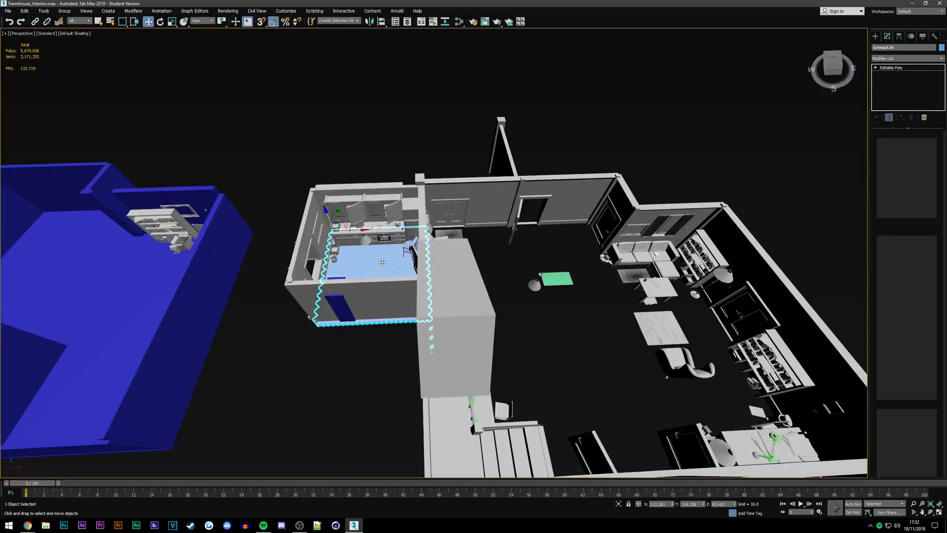
right_click(382, 262)
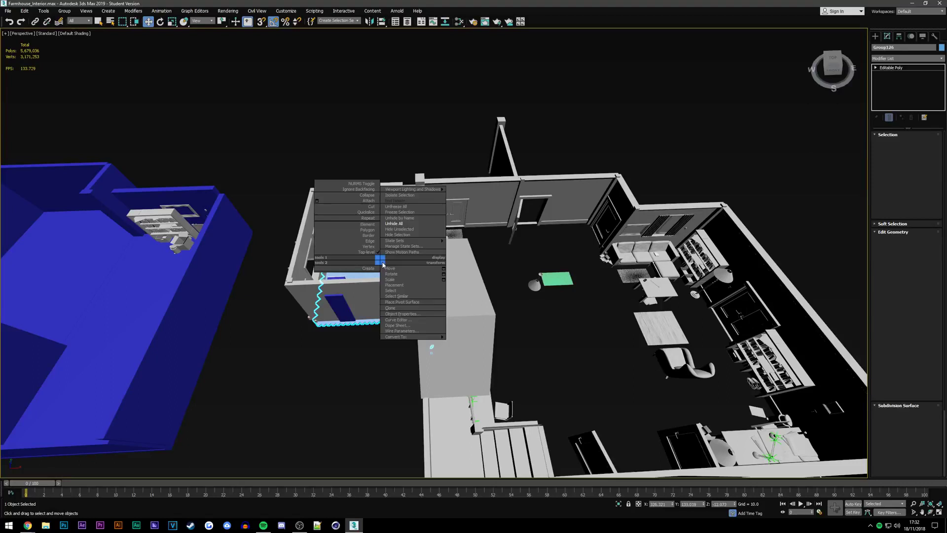
left_click(406, 236)
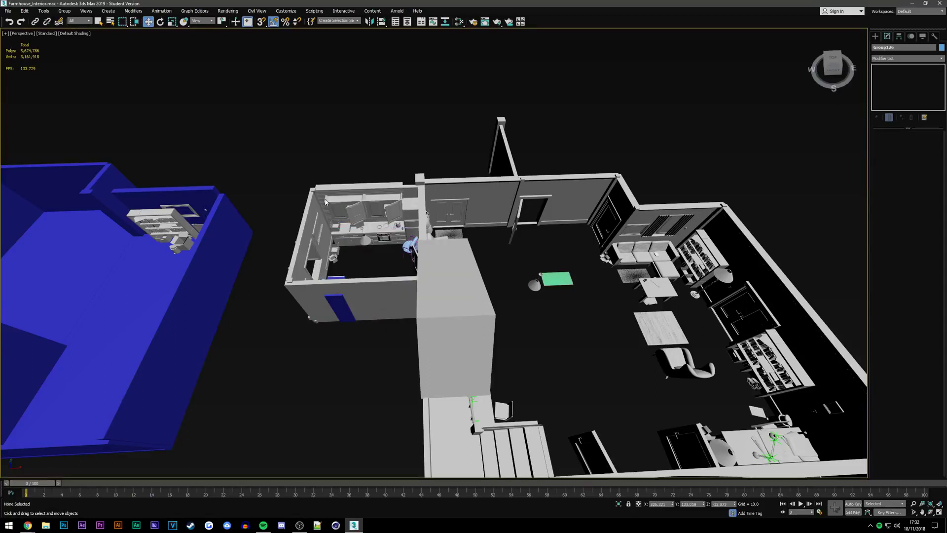
scroll(325, 202, "down", 2)
scroll(346, 197, "up", 5)
scroll(444, 183, "up", 3)
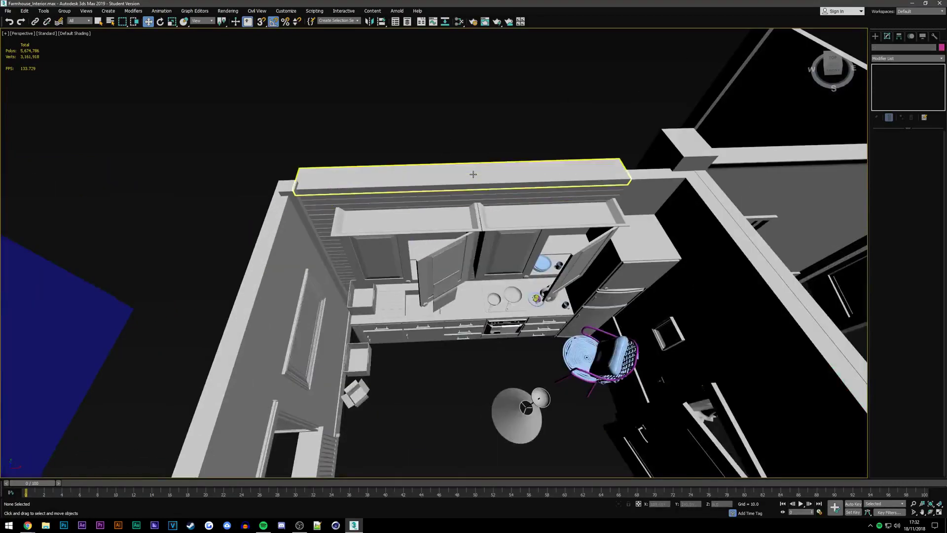
scroll(473, 174, "down", 4)
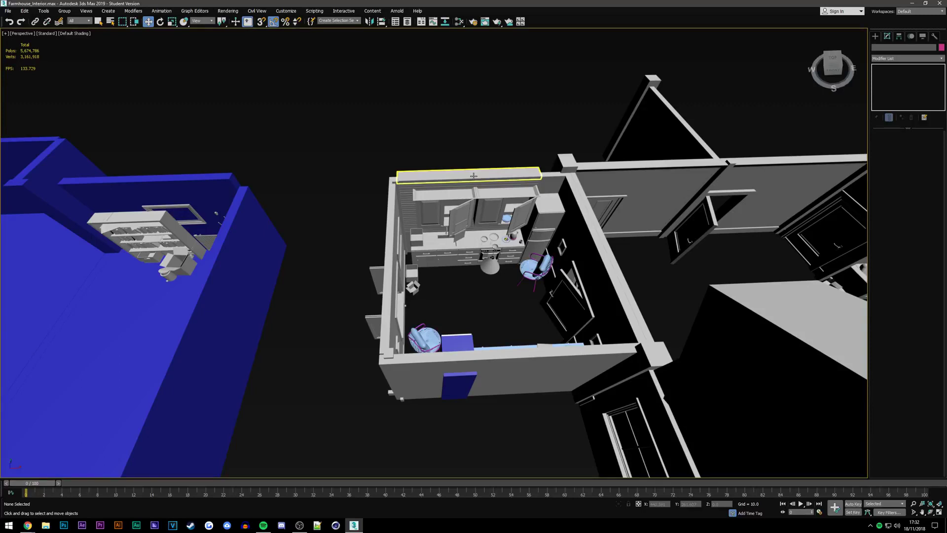
Select the picture frame and orbit to face the blue room's back wall
scroll(495, 151, "down", 2)
scroll(495, 151, "down", 5)
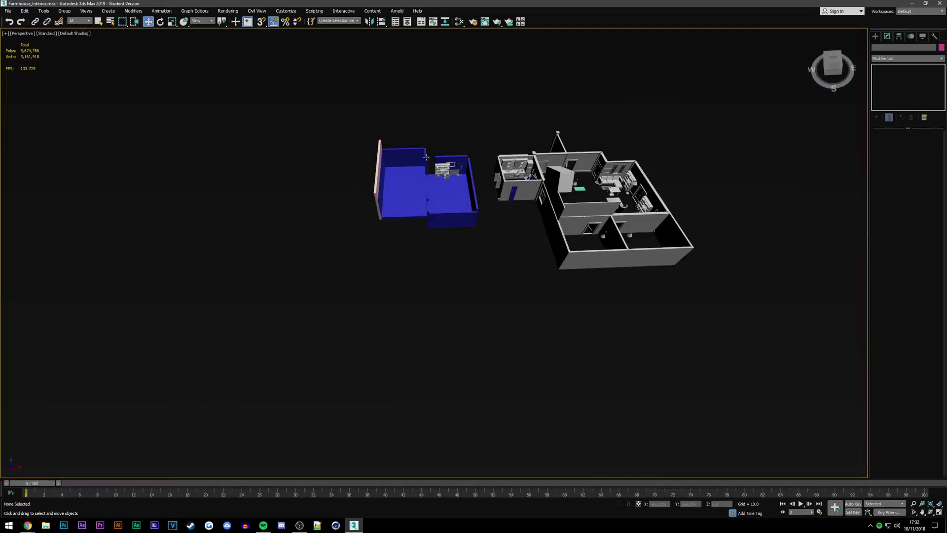
scroll(379, 165, "up", 4)
scroll(379, 165, "up", 4)
left_click(389, 159)
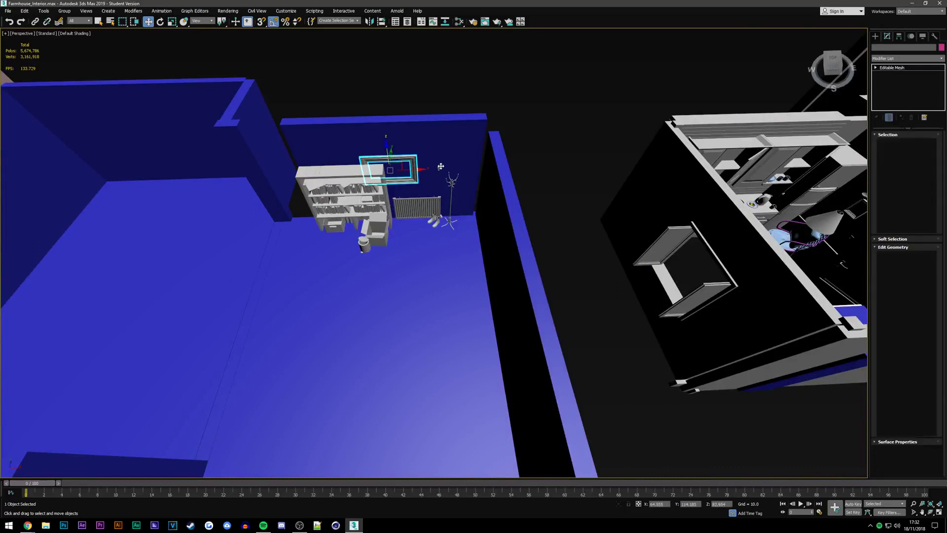
scroll(437, 170, "up", 2)
scroll(438, 169, "up", 3)
middle_click_drag(451, 197, 480, 215, "alt")
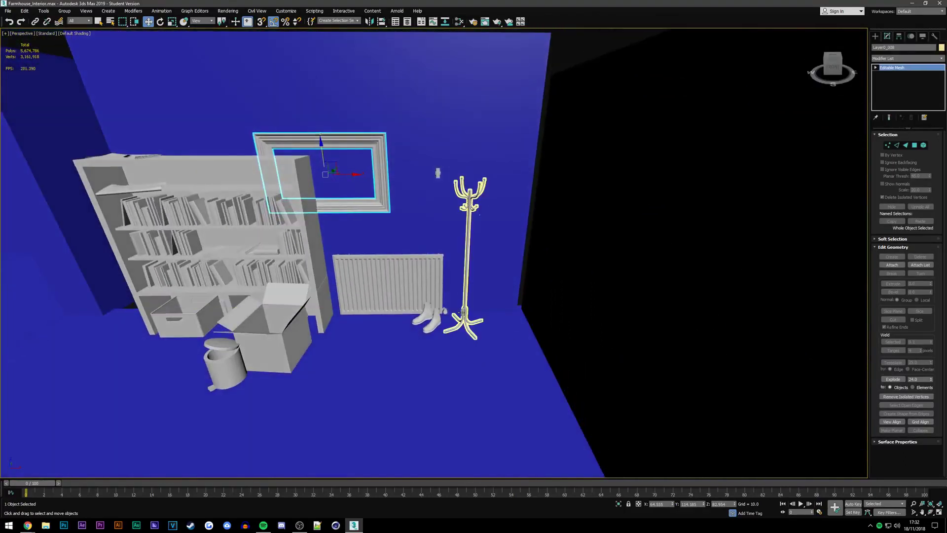
scroll(481, 215, "up", 3)
scroll(481, 216, "up", 3)
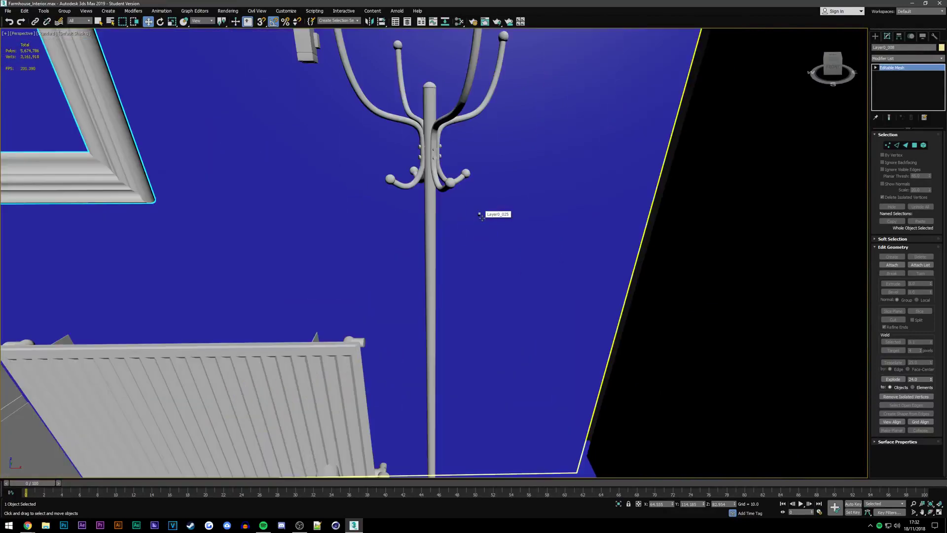
Nudge the switch plate by the coat rack flush against the wall, checking from the side
left_click(478, 219)
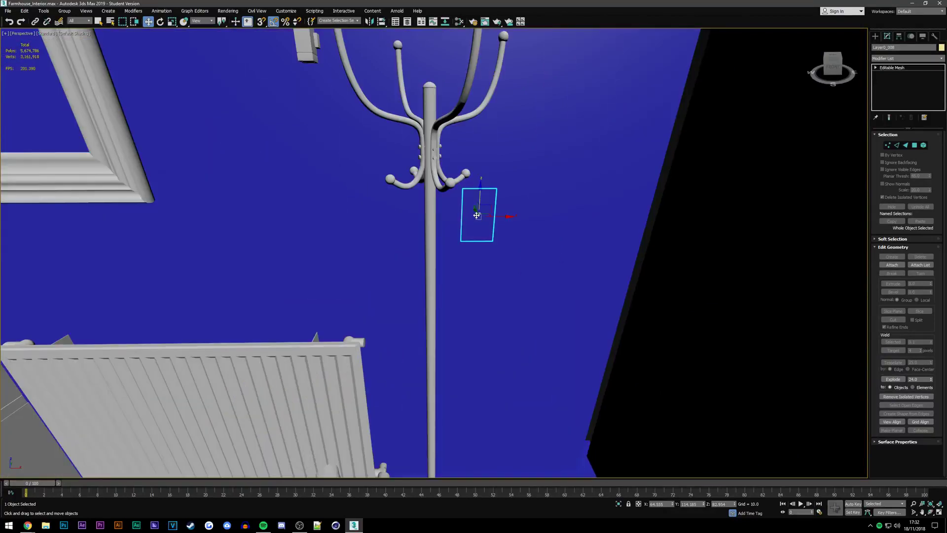
left_click_drag(476, 216, 477, 215)
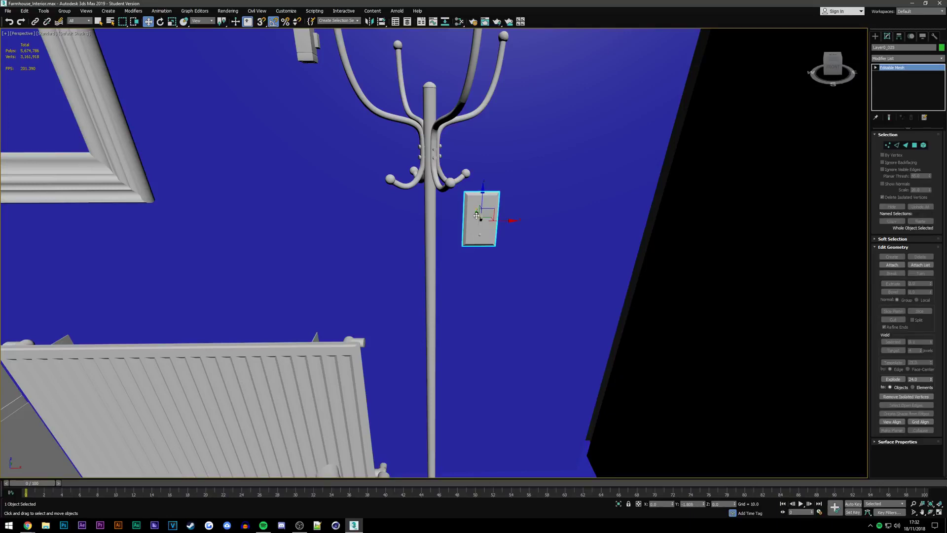
left_click_drag(476, 215, 475, 210)
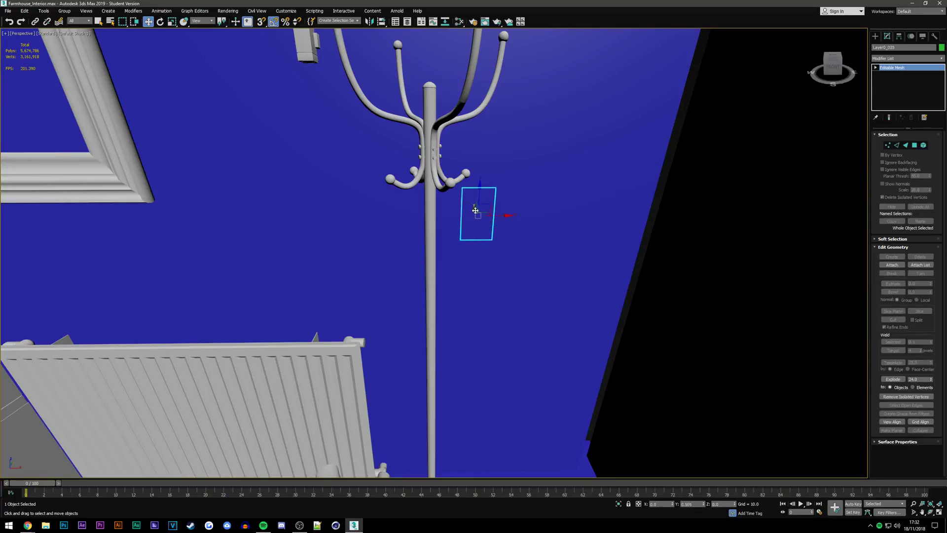
left_click_drag(475, 210, 477, 212)
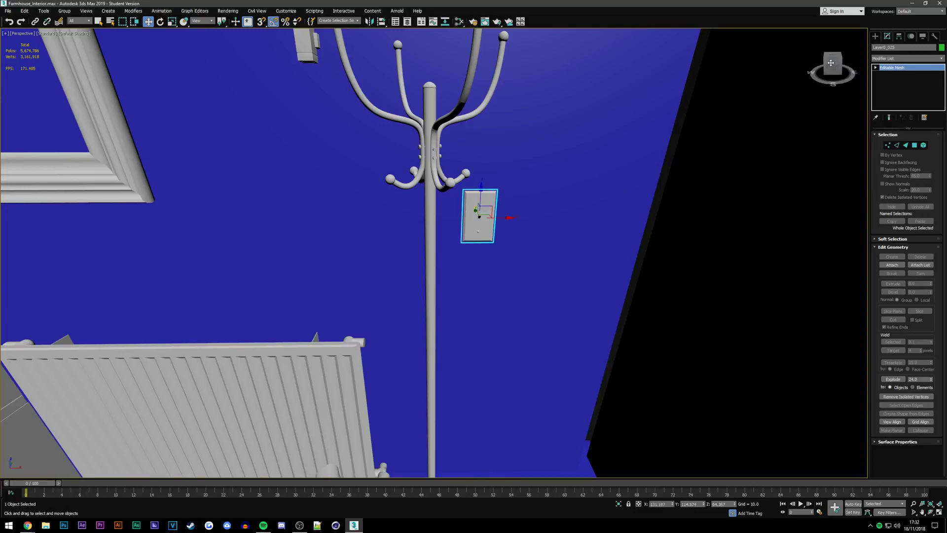
scroll(831, 63, "up", 3)
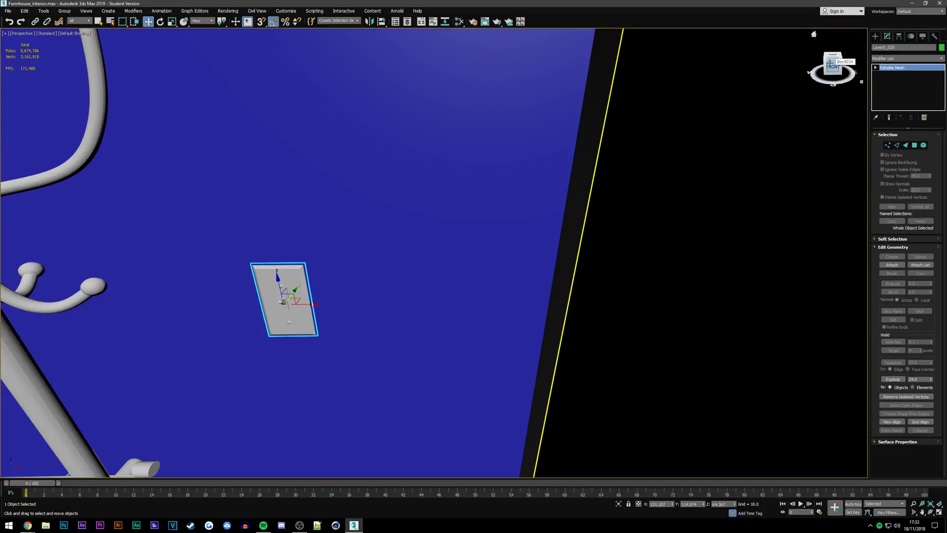
mouse_move(284, 299)
middle_mouse_down("alt")
mouse_move(295, 295)
mouse_move(267, 305)
middle_mouse_up("alt")
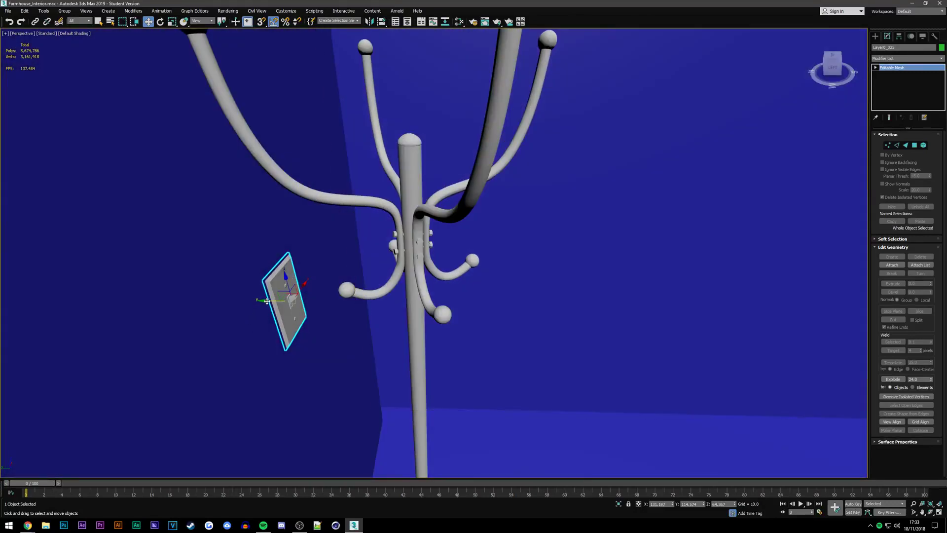
left_click_drag(266, 304, 266, 302)
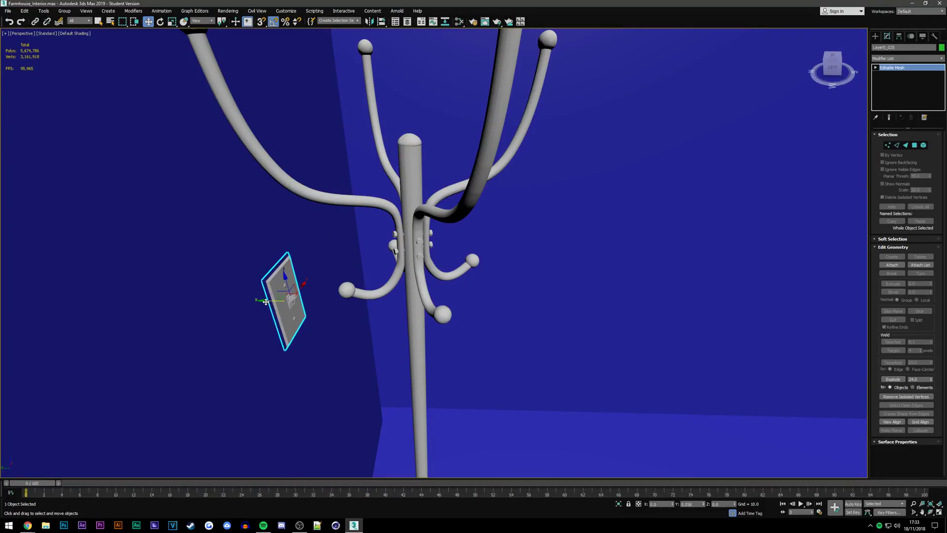
left_click(845, 68)
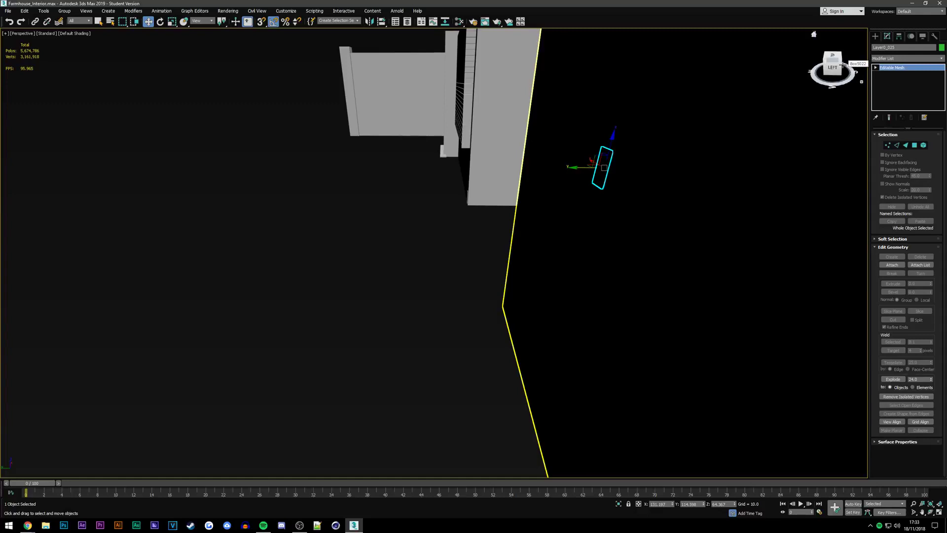
Undo two wall changes, then slide the blue back wall against the bookshelf
key("ctrl+z")
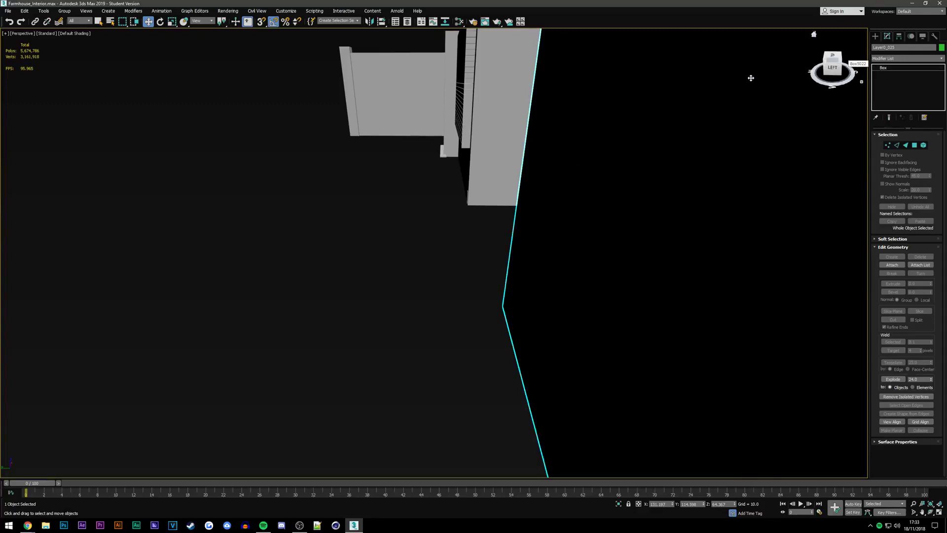
key("ctrl+z")
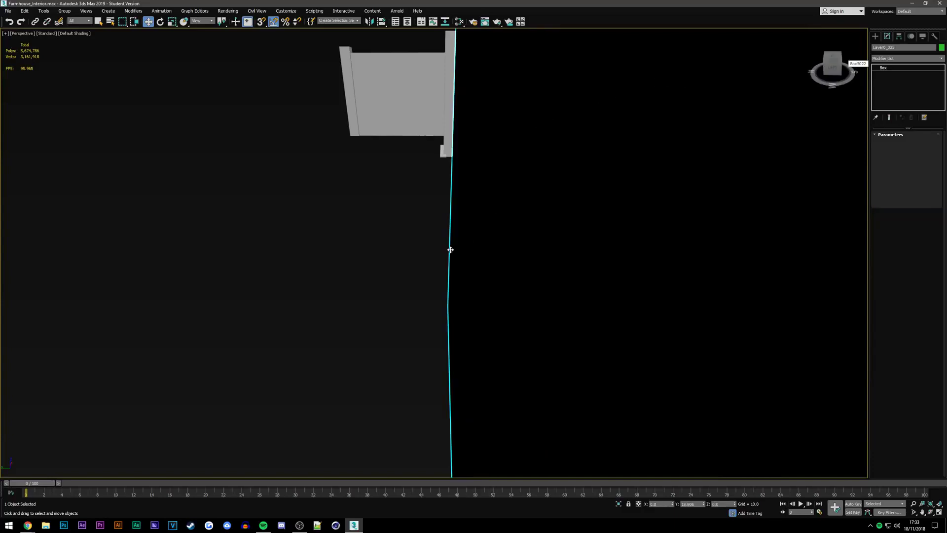
left_click_drag(450, 250, 404, 269)
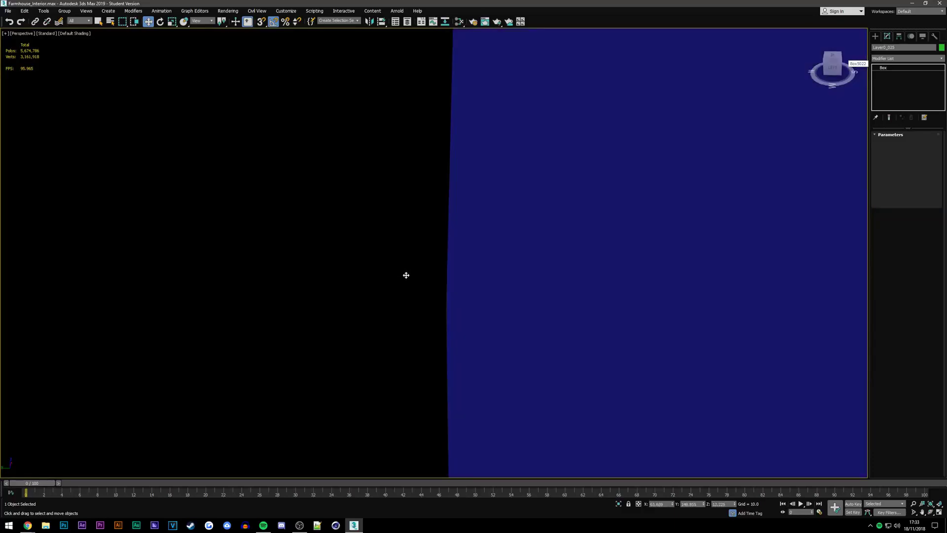
scroll(406, 275, "down", 3)
scroll(406, 275, "down", 3)
left_click_drag(406, 275, 414, 273)
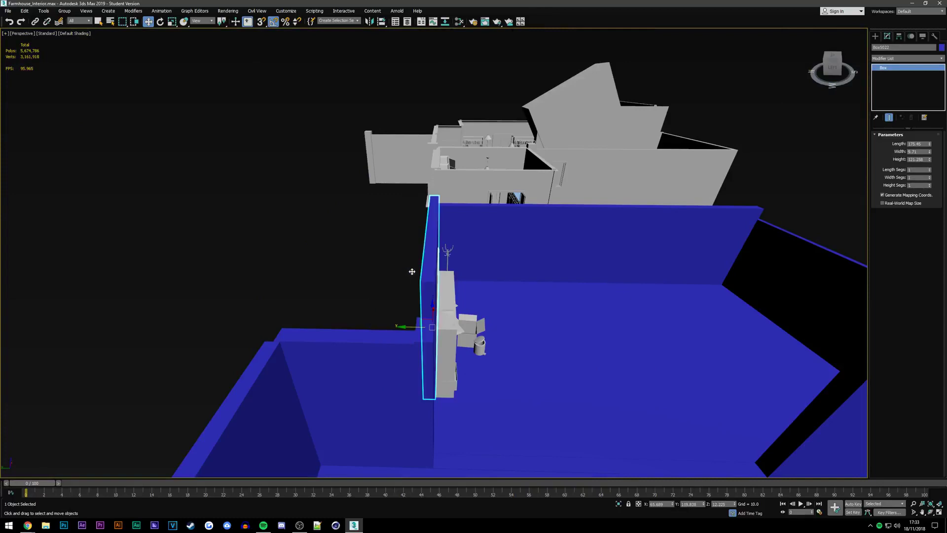
left_click_drag(835, 67, 839, 69)
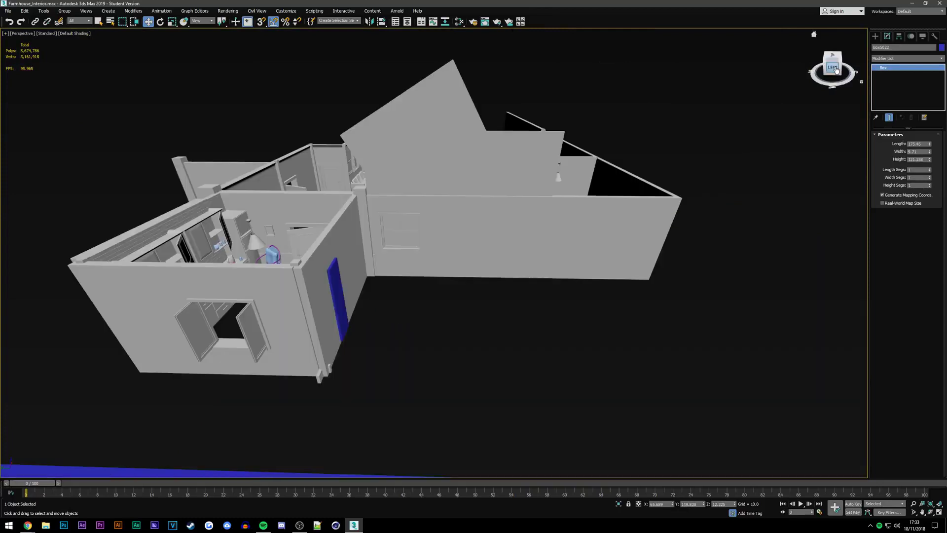
middle_click_drag(434, 252, 474, 247, "alt")
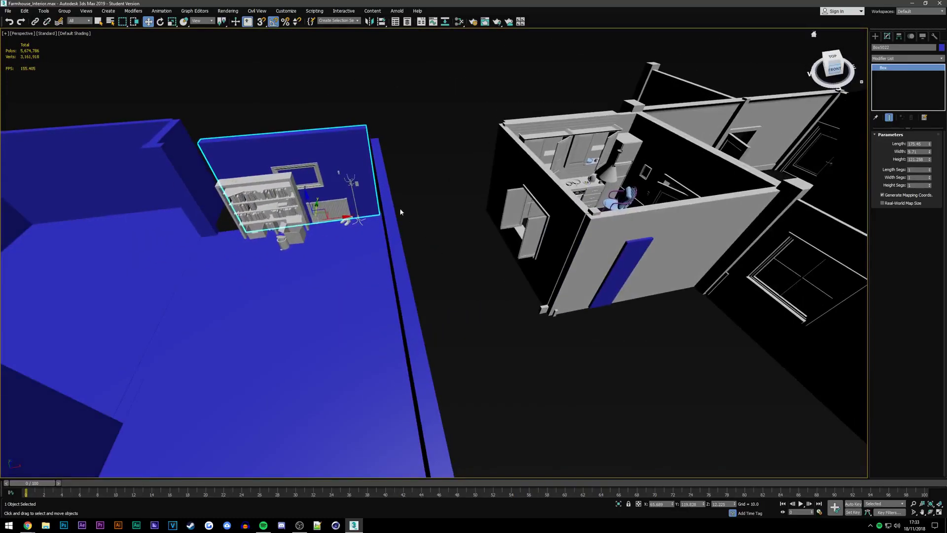
scroll(376, 213, "up", 5)
Move the radiator right toward the coat rack and raise it slightly off the floor
left_click(376, 213)
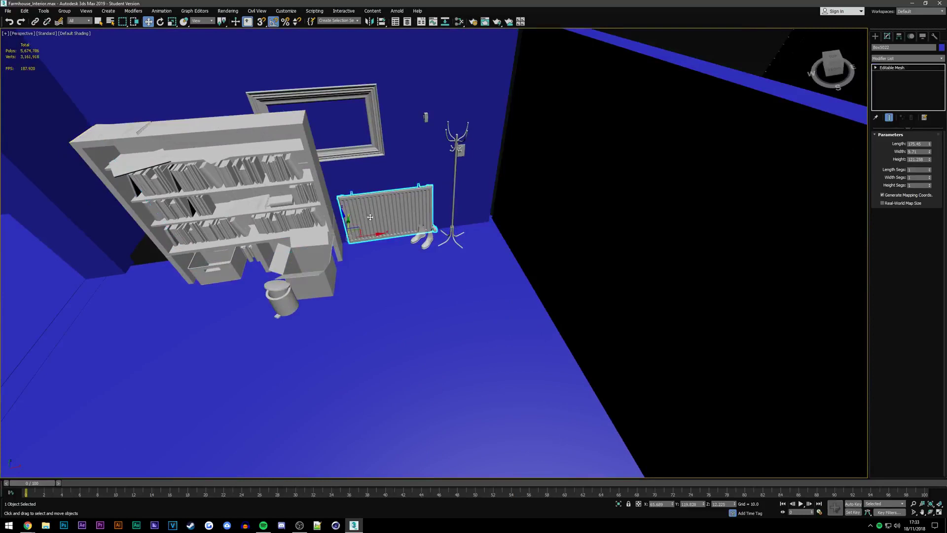
left_click_drag(390, 235, 388, 235)
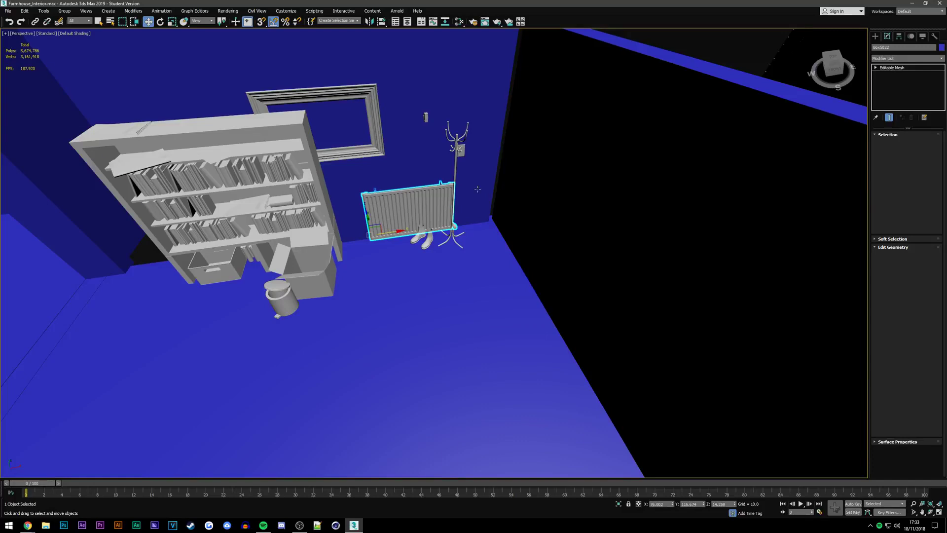
middle_click_drag(388, 235, 354, 221, "alt")
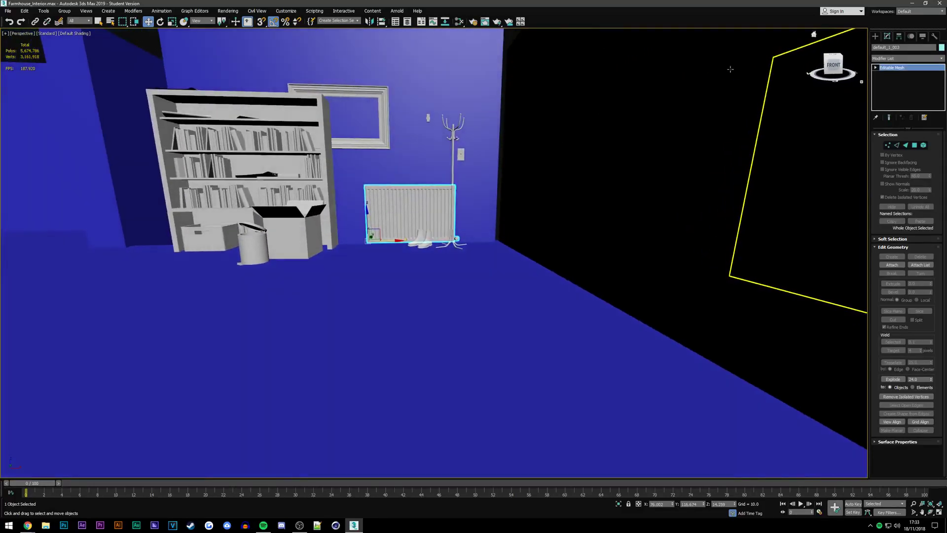
left_click_drag(367, 209, 369, 205)
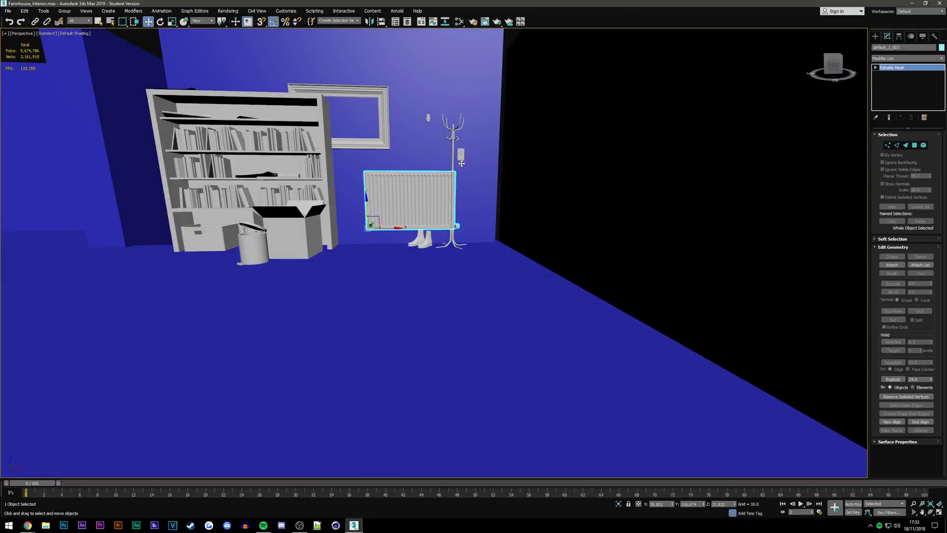
left_click(451, 237)
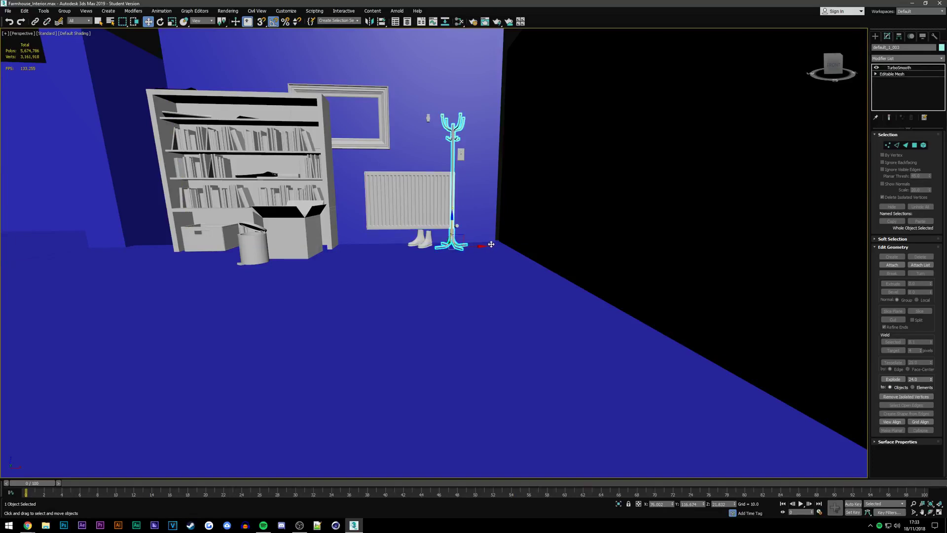
Move the coat stand right of the radiator, then zoom out and window-select the farmhouse
left_click_drag(491, 245, 496, 245)
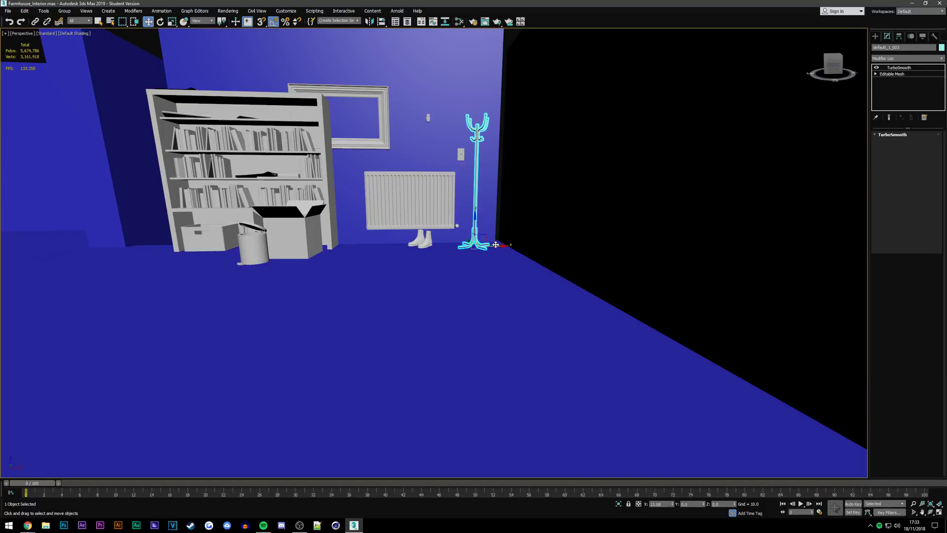
key("Return")
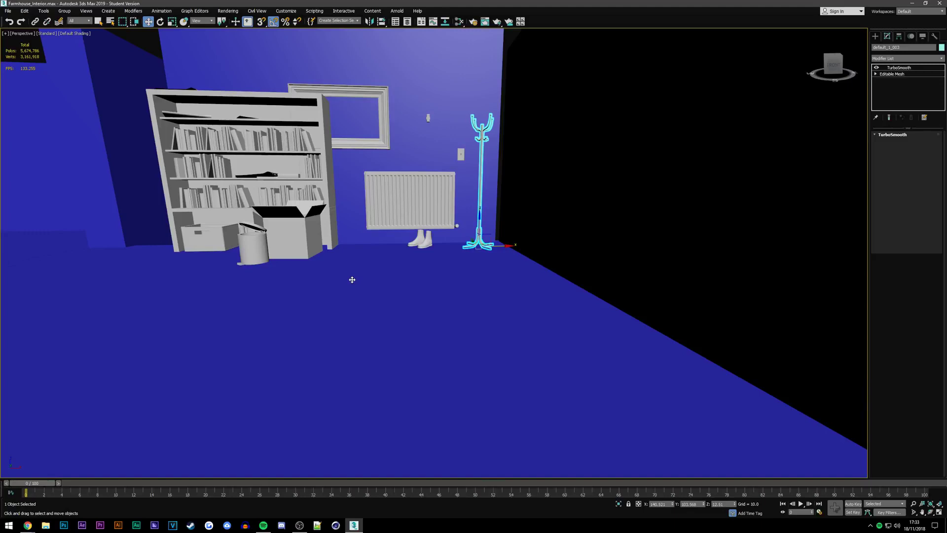
scroll(352, 280, "down", 2)
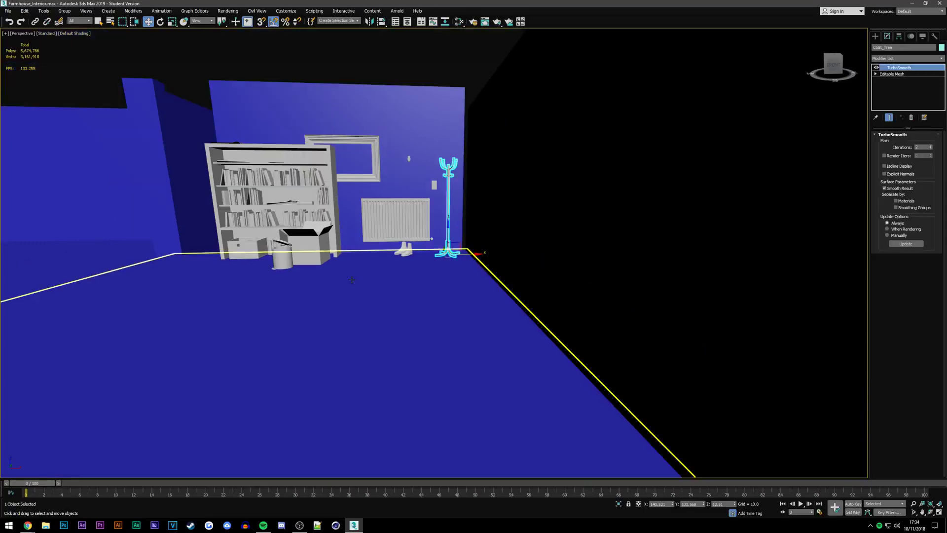
scroll(438, 277, "down", 3)
scroll(438, 276, "down", 3)
scroll(438, 276, "down", 2)
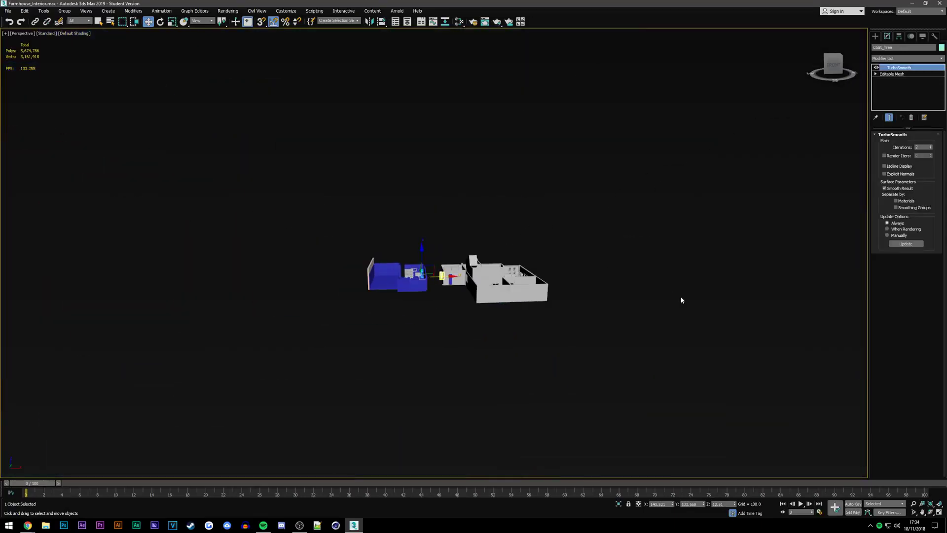
left_click_drag(685, 327, 438, 192)
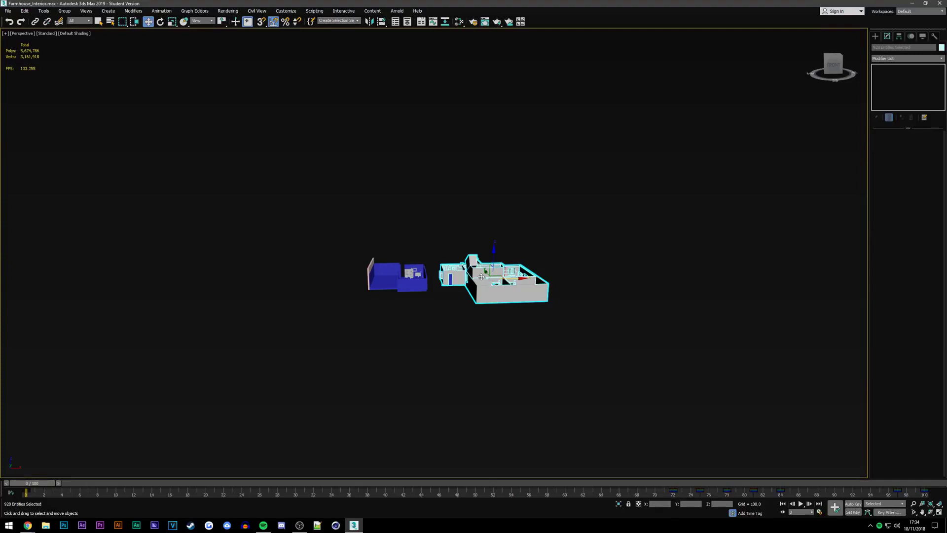
Hide the selected farmhouse building
right_click(474, 276)
left_click(498, 242)
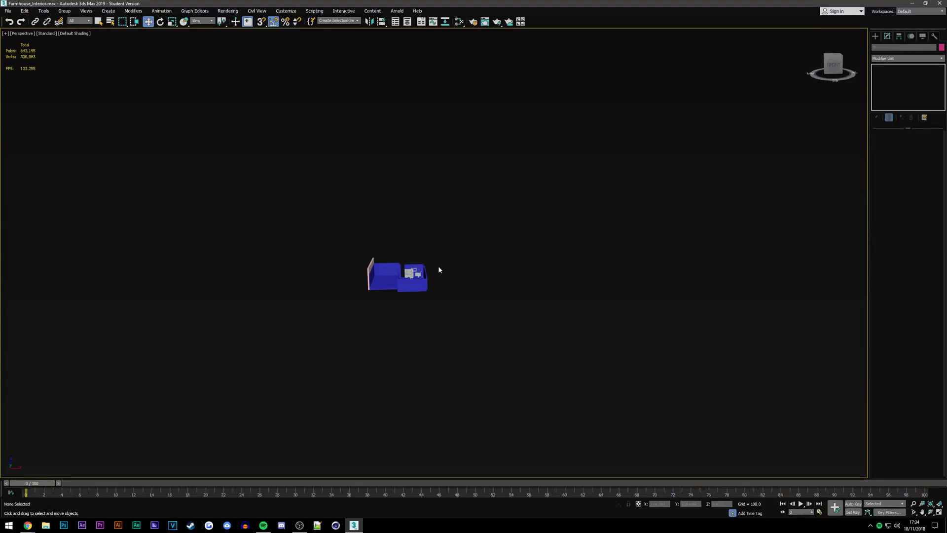
scroll(439, 270, "up", 5)
scroll(439, 270, "up", 5)
Select the boots, save the scene with Ctrl+S, and zoom out over the room
left_click(475, 325)
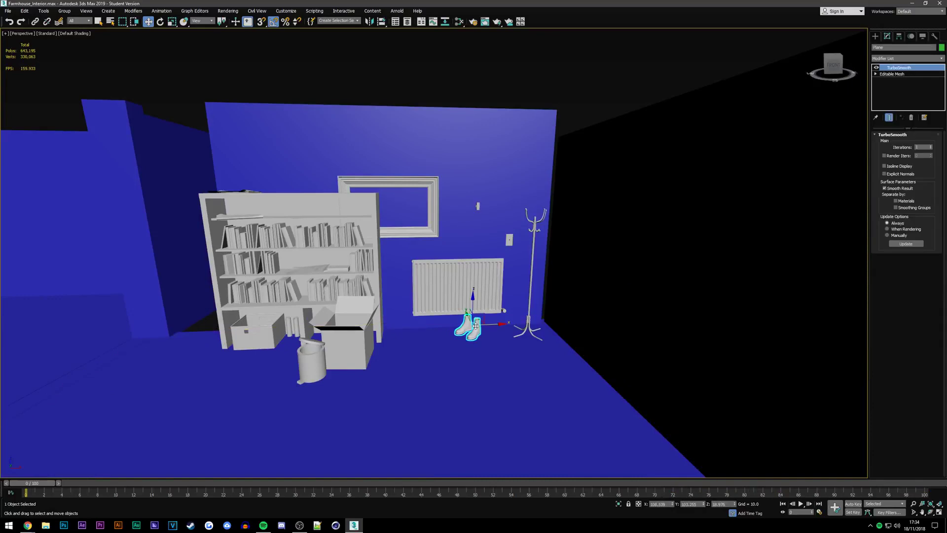
scroll(475, 325, "up", 4)
key("ctrl+s")
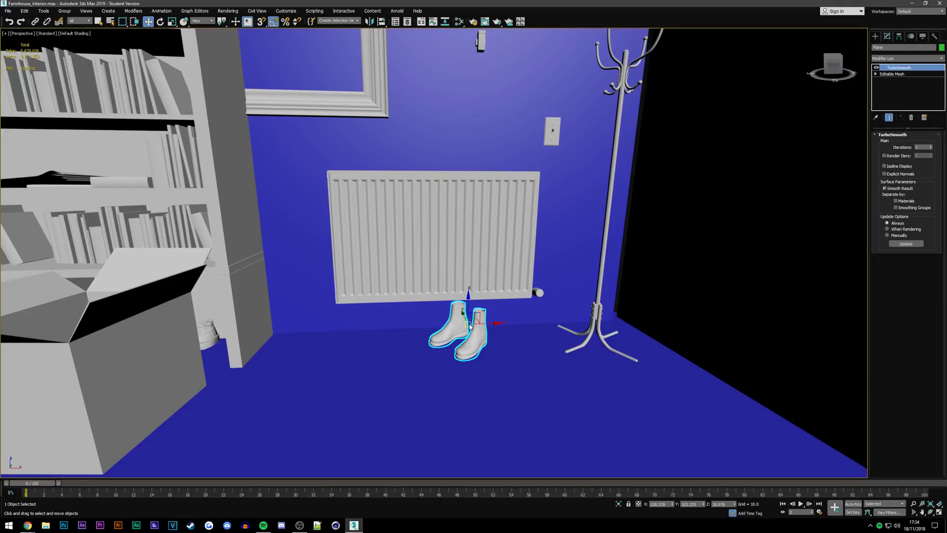
scroll(470, 327, "down", 2)
scroll(468, 321, "down", 4)
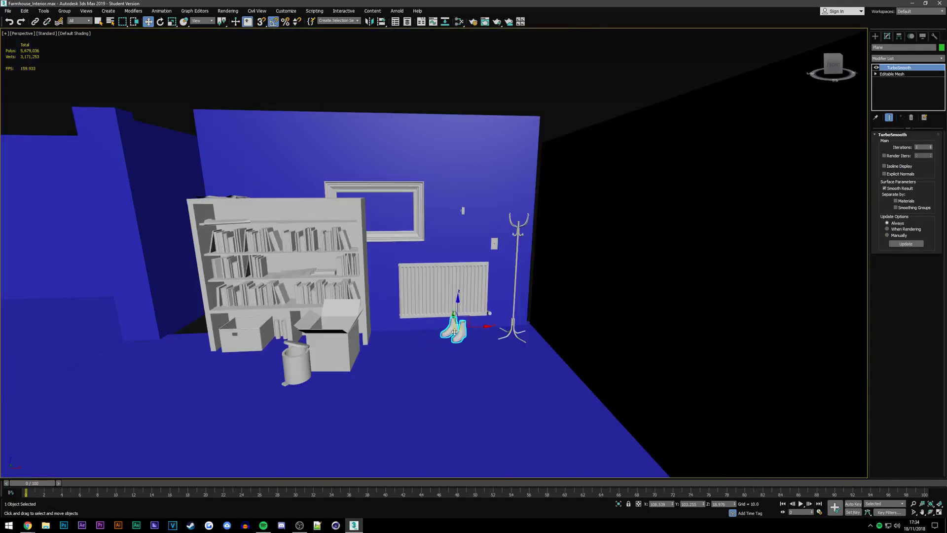
scroll(467, 313, "down", 4)
scroll(465, 304, "down", 4)
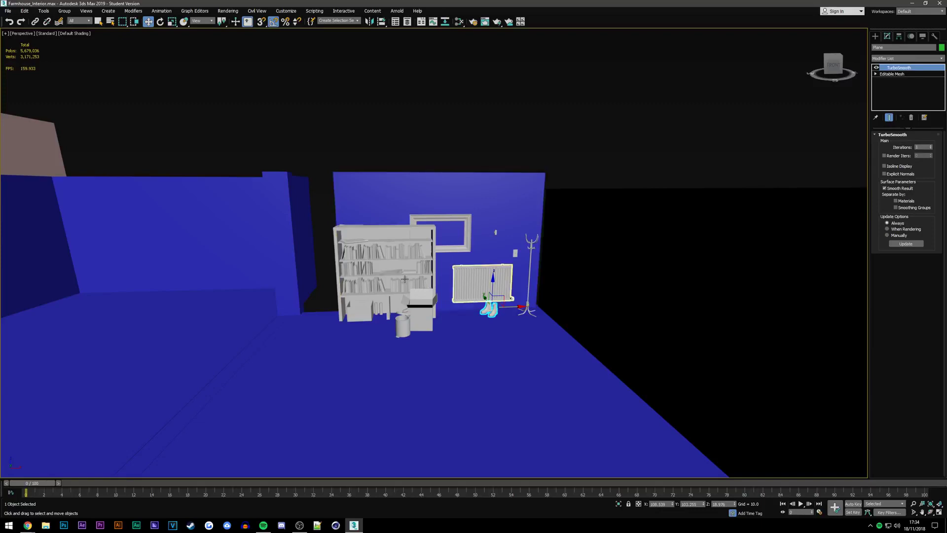
scroll(454, 305, "up", 2)
scroll(379, 311, "up", 2)
scroll(379, 310, "down", 2)
scroll(594, 296, "up", 3)
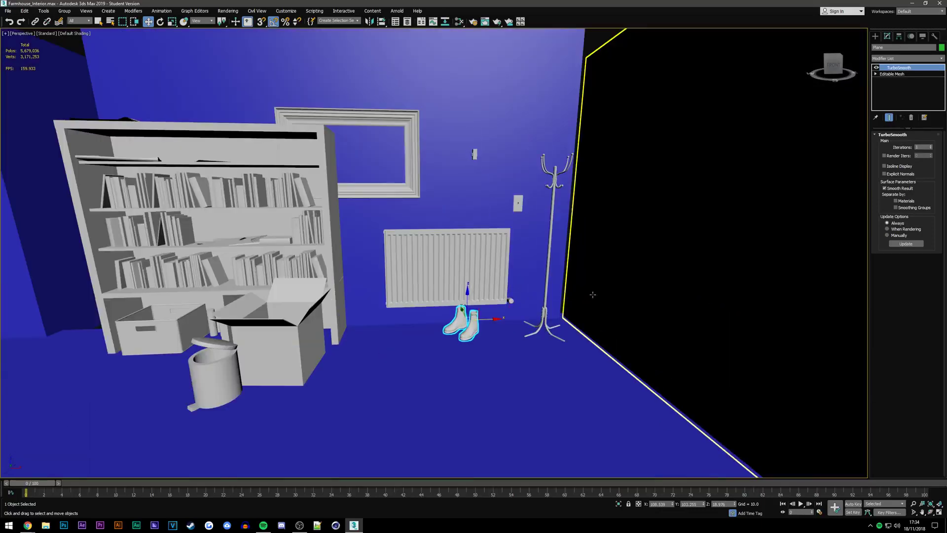
Select the picture frame and turn the view so it faces front
left_click(556, 331)
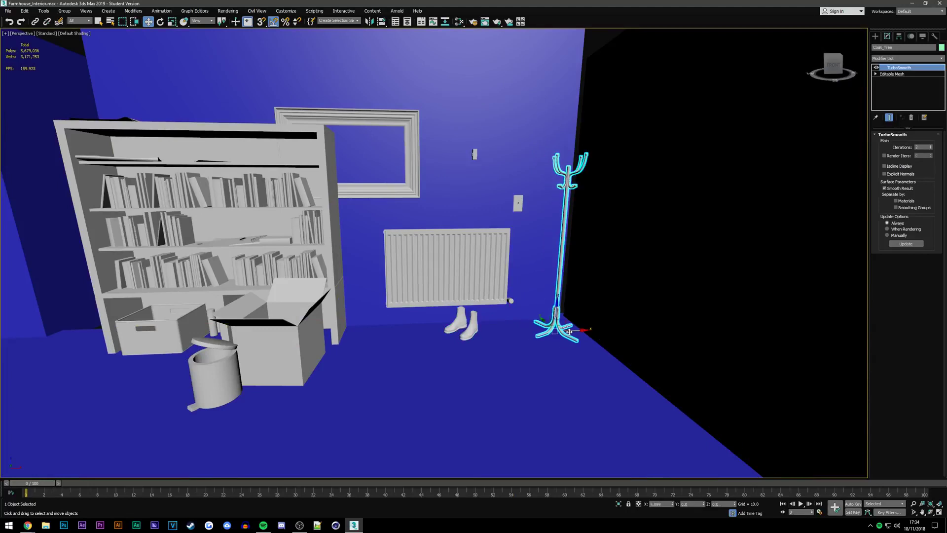
left_click(478, 156)
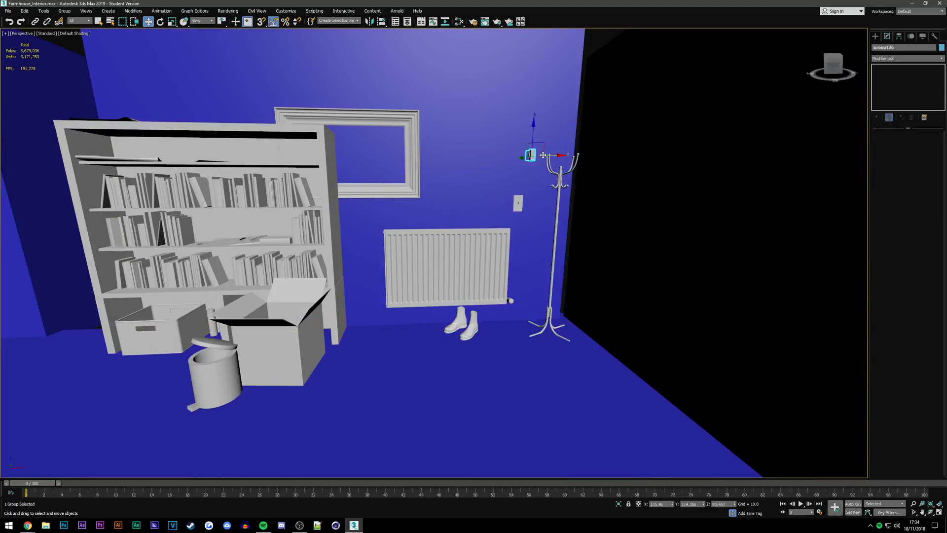
scroll(518, 154, "up", 3)
mouse_move(518, 154)
middle_mouse_down("alt")
mouse_move(435, 153)
mouse_move(477, 151)
middle_mouse_up("alt")
scroll(477, 151, "down", 2)
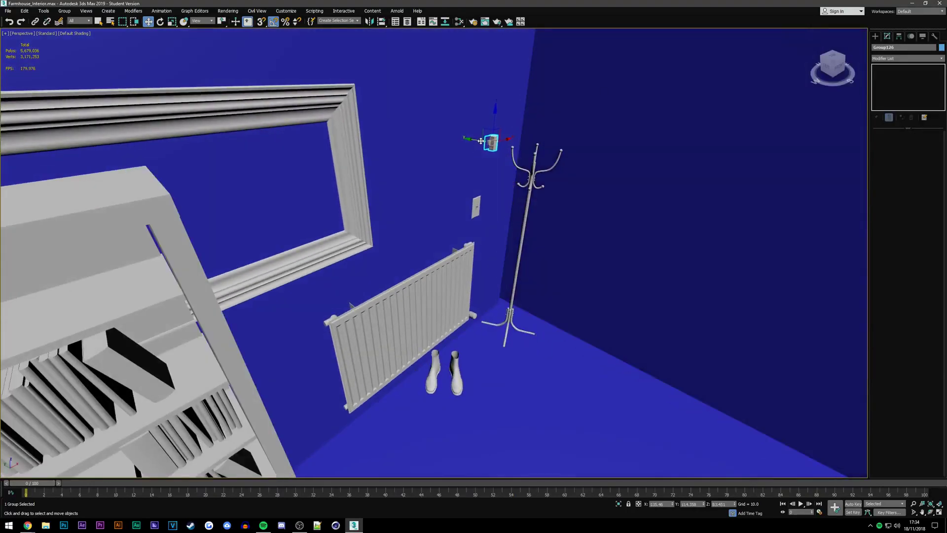
scroll(477, 151, "down", 5)
left_click(396, 132)
middle_click_drag(396, 132, 434, 174, "alt")
scroll(435, 173, "up", 2)
Slide the picture frame along the wall and adjust its height above the radiator
left_click_drag(434, 174, 364, 152)
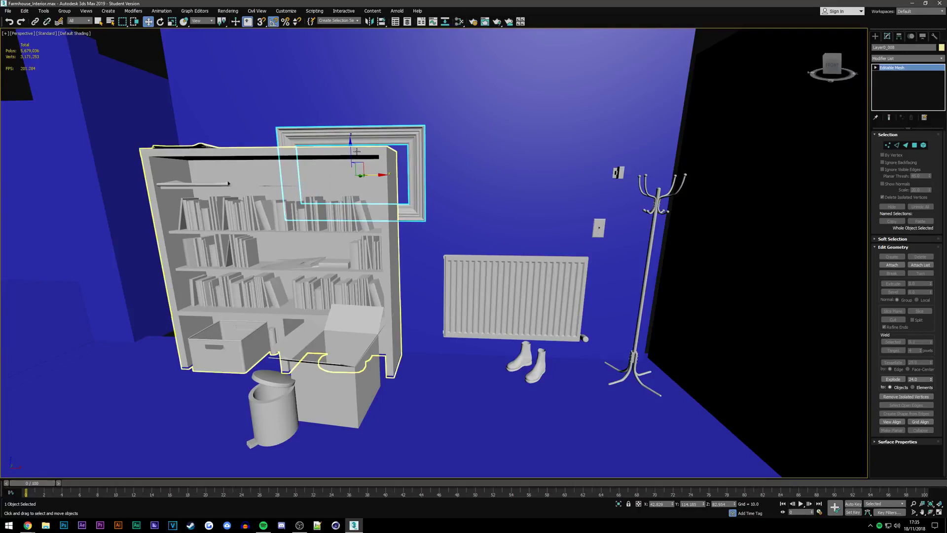
scroll(365, 157, "up", 3)
scroll(374, 191, "up", 2)
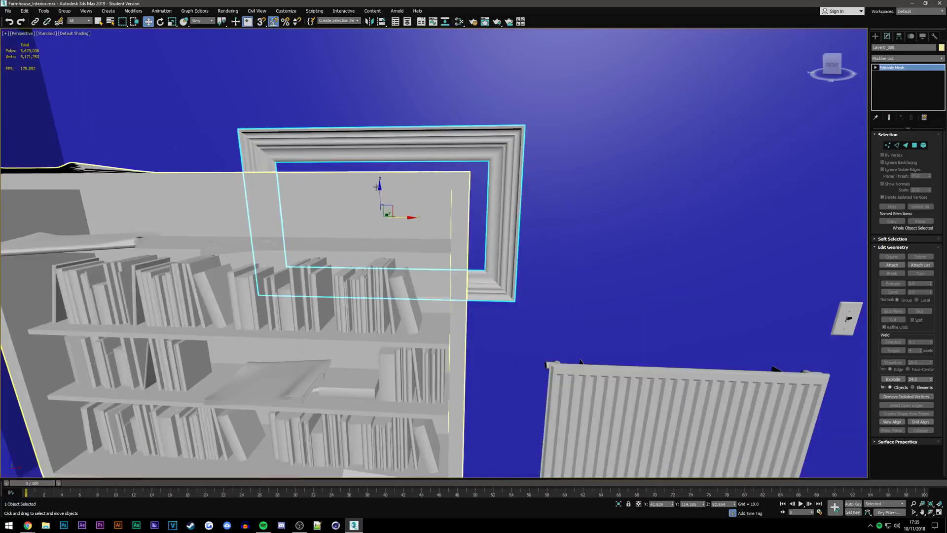
left_click(377, 187)
left_click(404, 143)
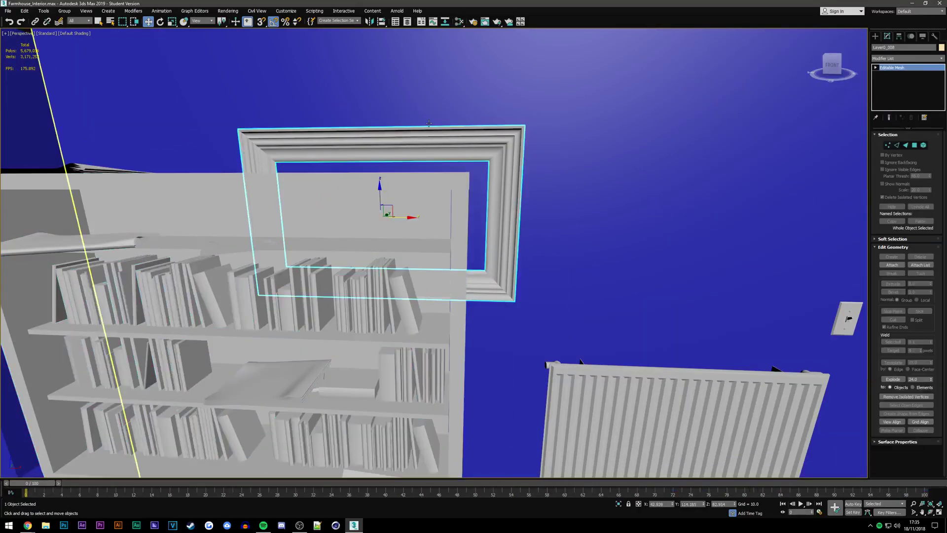
left_click_drag(382, 191, 377, 85)
scroll(412, 189, "down", 5)
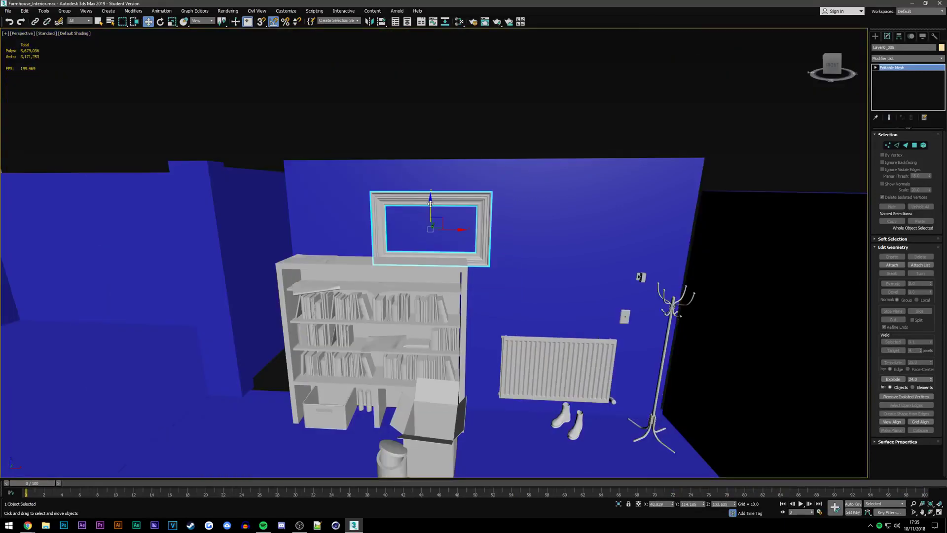
mouse_move(429, 203)
left_mouse_down()
mouse_move(451, 266)
mouse_move(575, 275)
left_mouse_up()
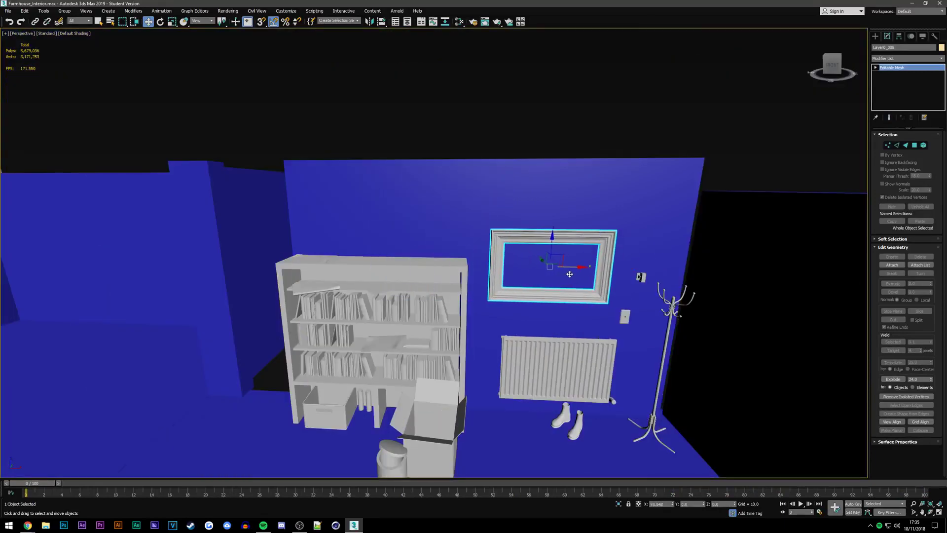
scroll(296, 180, "down", 3)
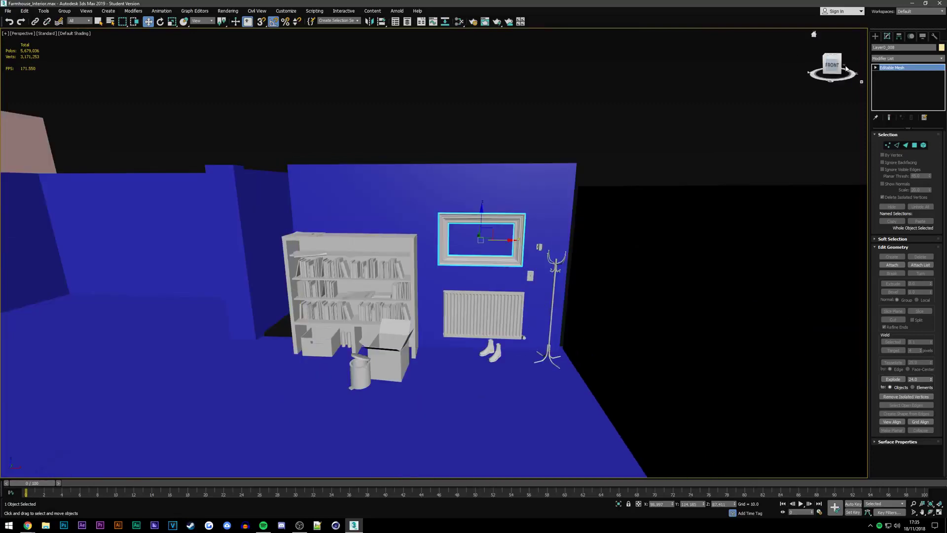
Orbit to look down into the blue room from above
left_click_drag(845, 58, 839, 61)
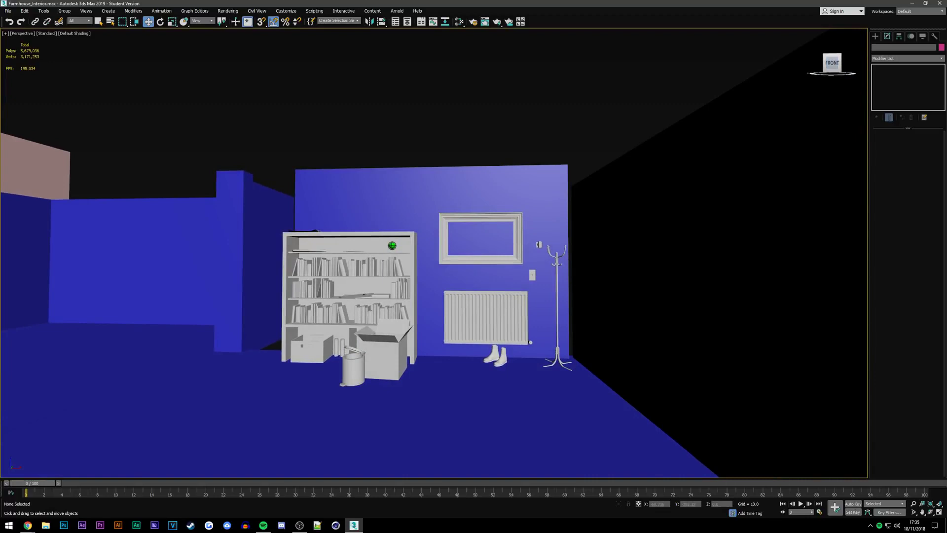
left_click_drag(832, 63, 834, 64)
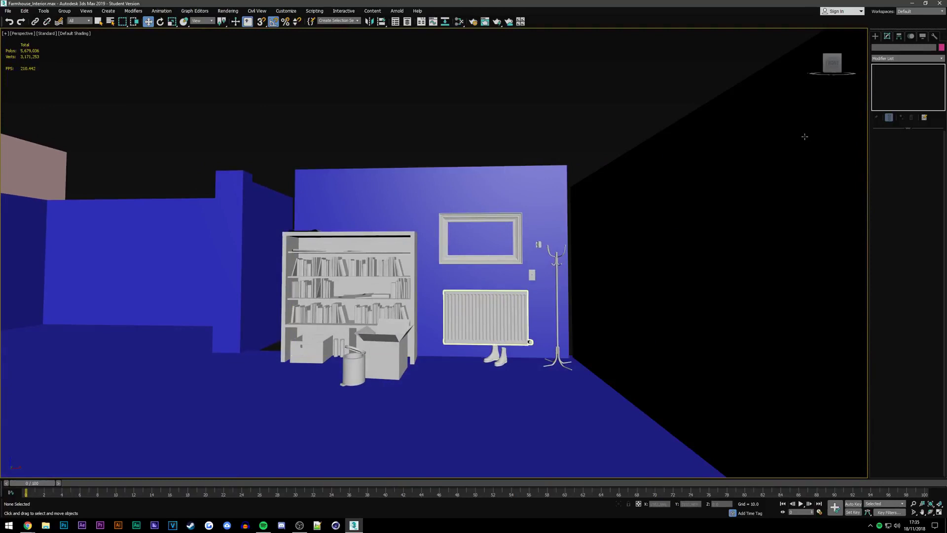
mouse_move(814, 35)
middle_mouse_down("alt")
mouse_move(391, 245)
mouse_move(540, 246)
middle_mouse_up("alt")
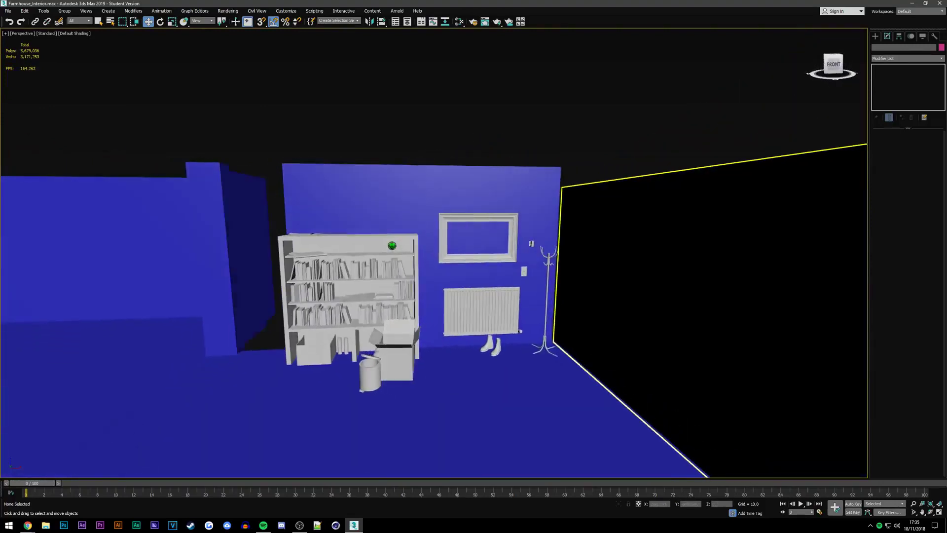
Move the Group126 wall fitting up and right, above the coat stand near the corner
left_click(540, 246)
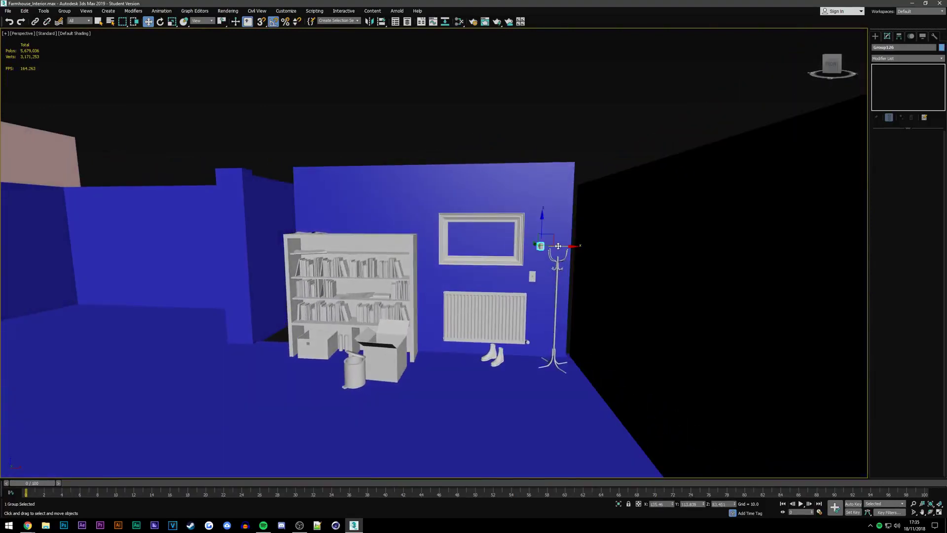
left_click_drag(558, 245, 576, 227)
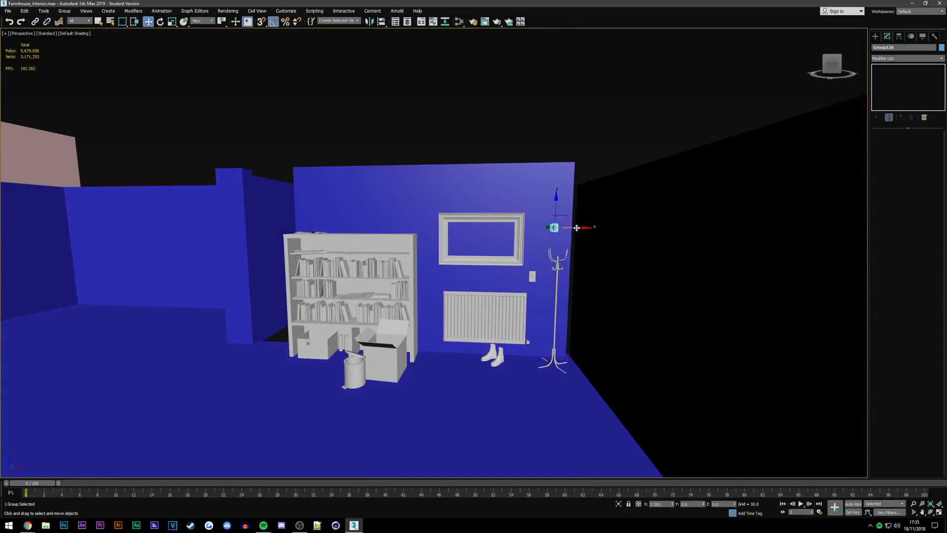
left_click(622, 125)
scroll(403, 240, "up", 6)
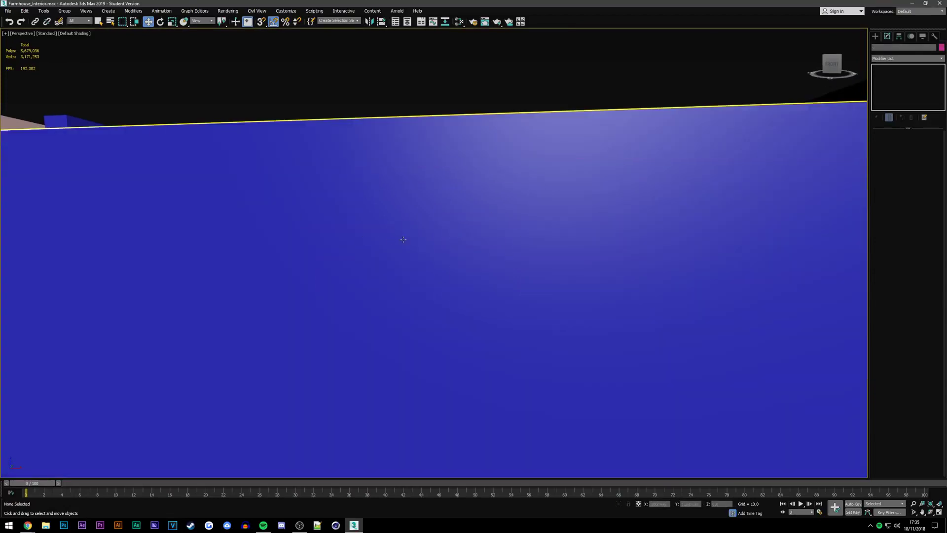
scroll(403, 239, "down", 8)
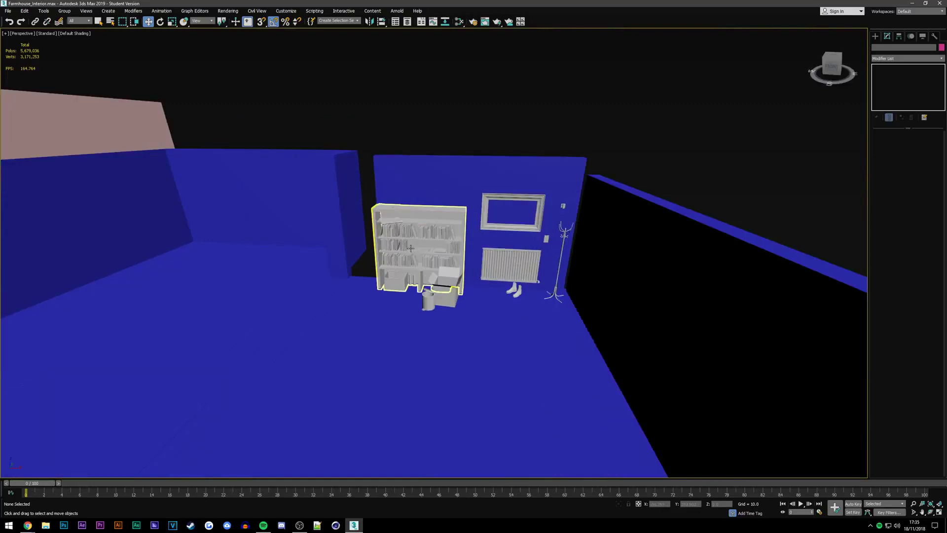
scroll(410, 249, "up", 2)
Orbit round behind the room and down across the floor to face the back wall
mouse_move(846, 77)
left_mouse_down()
mouse_move(770, 149)
mouse_move(356, 144)
left_mouse_up()
scroll(355, 144, "up", 2)
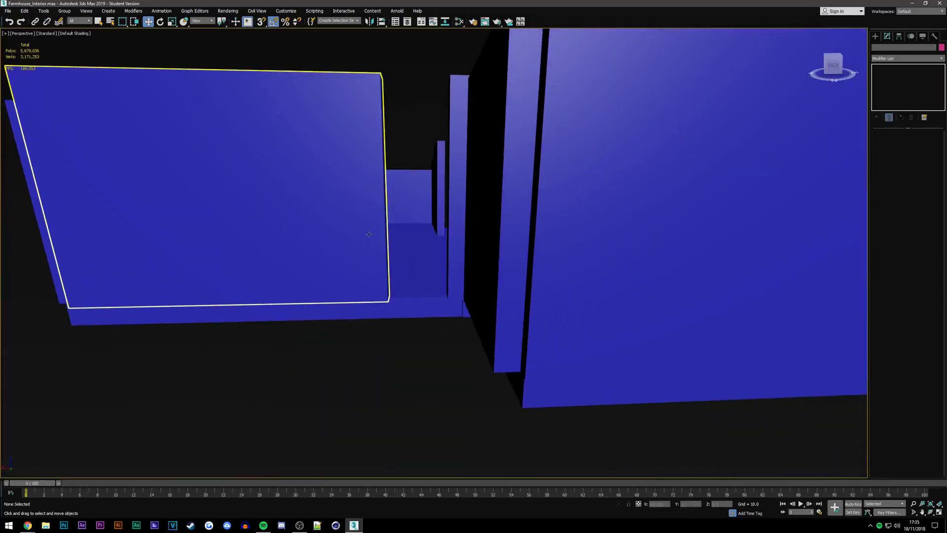
scroll(385, 197, "up", 2)
scroll(396, 226, "up", 2)
middle_click_drag(380, 205, 799, 112, "alt")
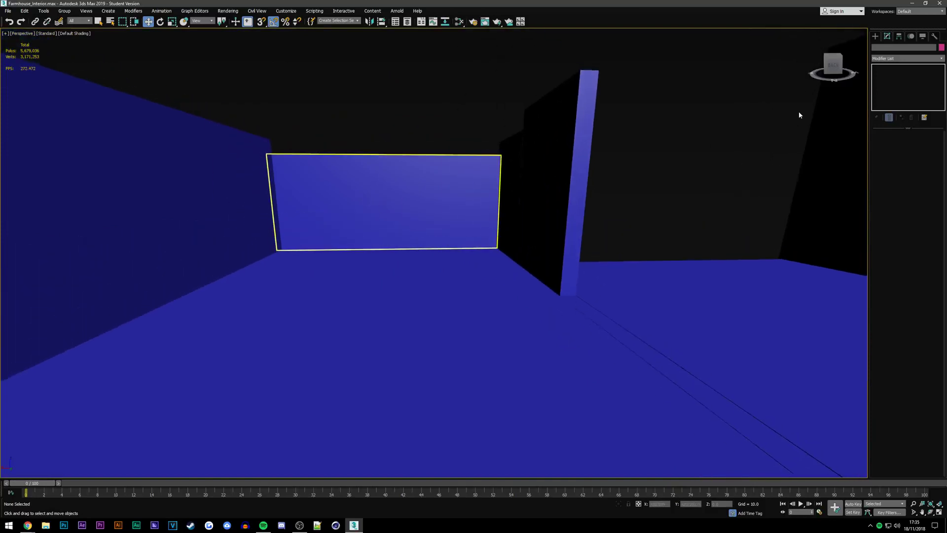
left_click_drag(835, 63, 819, 86)
mouse_move(434, 253)
middle_mouse_down("alt")
mouse_move(484, 252)
mouse_move(473, 253)
mouse_move(625, 202)
mouse_move(357, 282)
middle_mouse_up("alt")
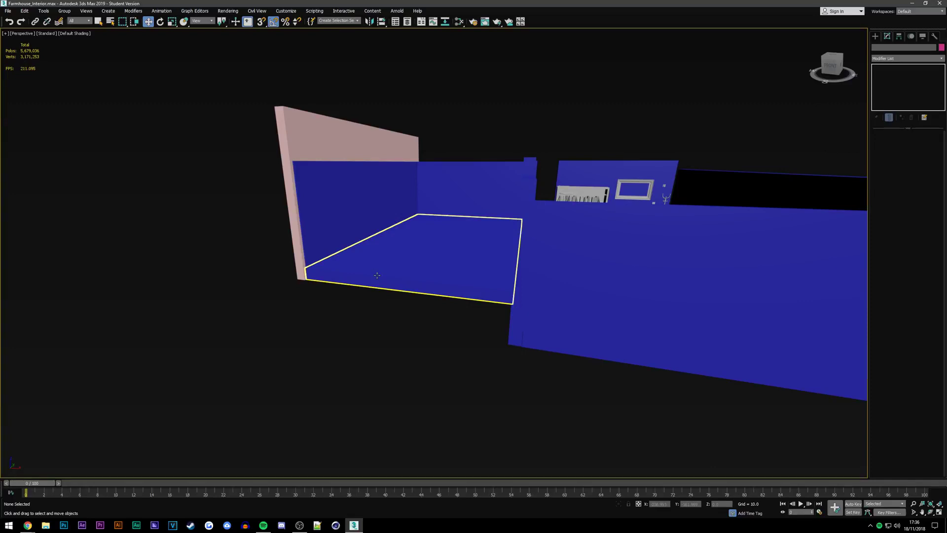
Zoom in and out to inspect the arranged room from the back-wall view
scroll(592, 207, "up", 8)
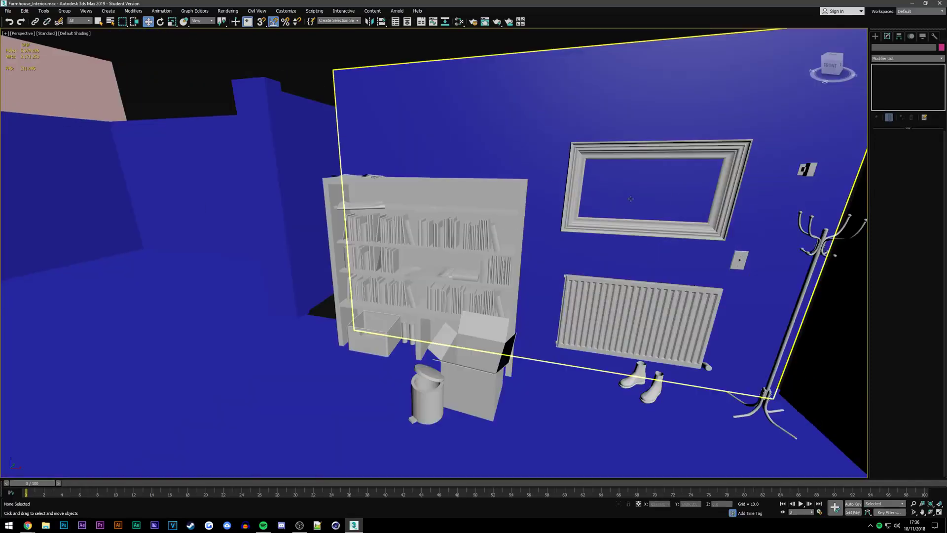
scroll(520, 212, "down", 6)
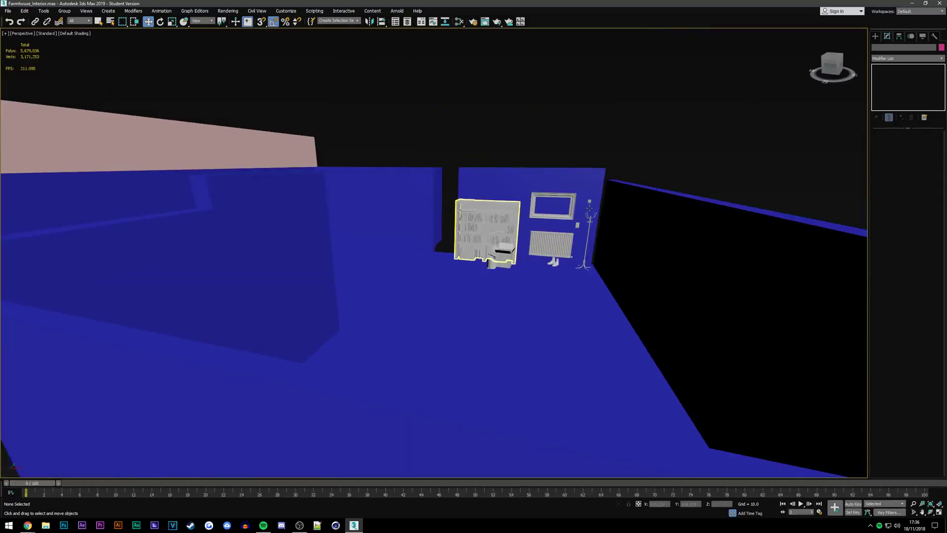
scroll(624, 207, "up", 2)
scroll(569, 211, "up", 4)
scroll(570, 211, "up", 3)
scroll(574, 197, "down", 5)
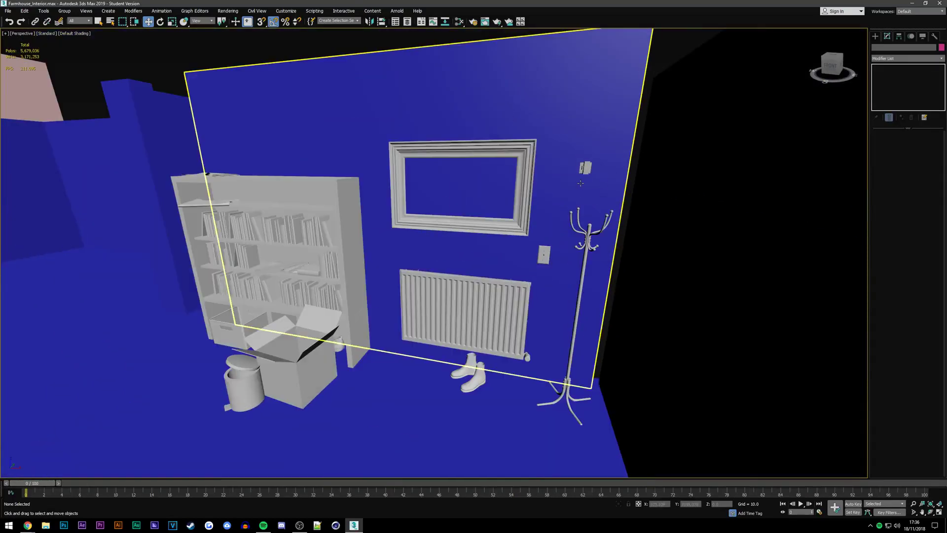
scroll(581, 183, "up", 3)
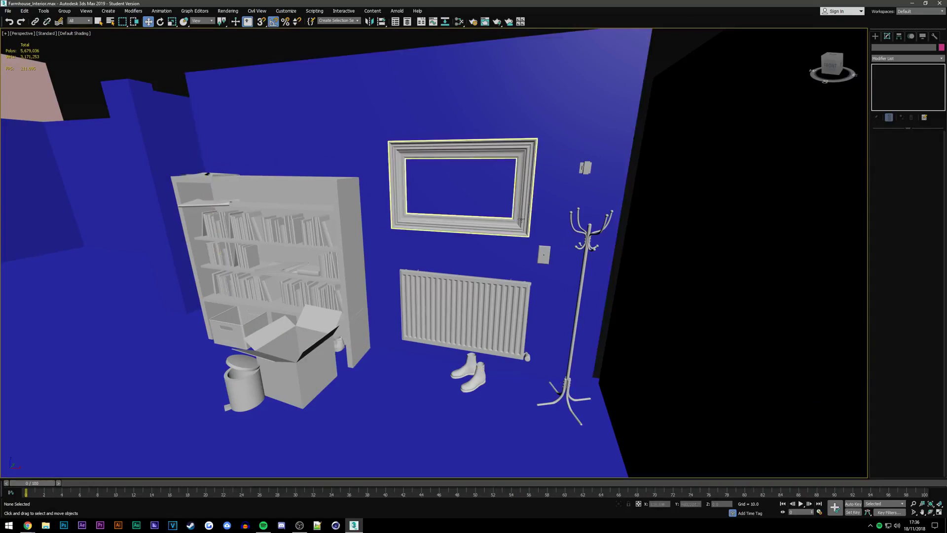
scroll(545, 240, "down", 4)
scroll(563, 352, "up", 4)
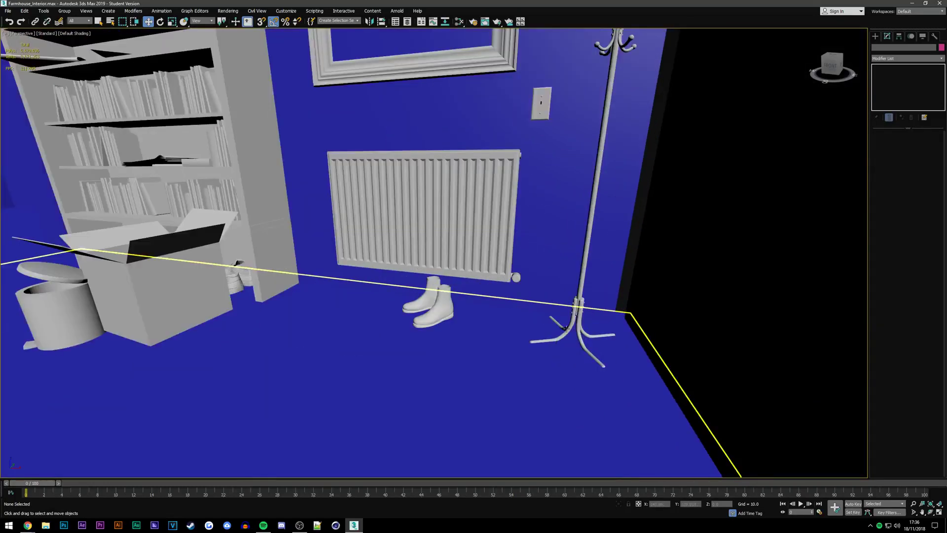
scroll(547, 311, "up", 3)
scroll(567, 311, "down", 5)
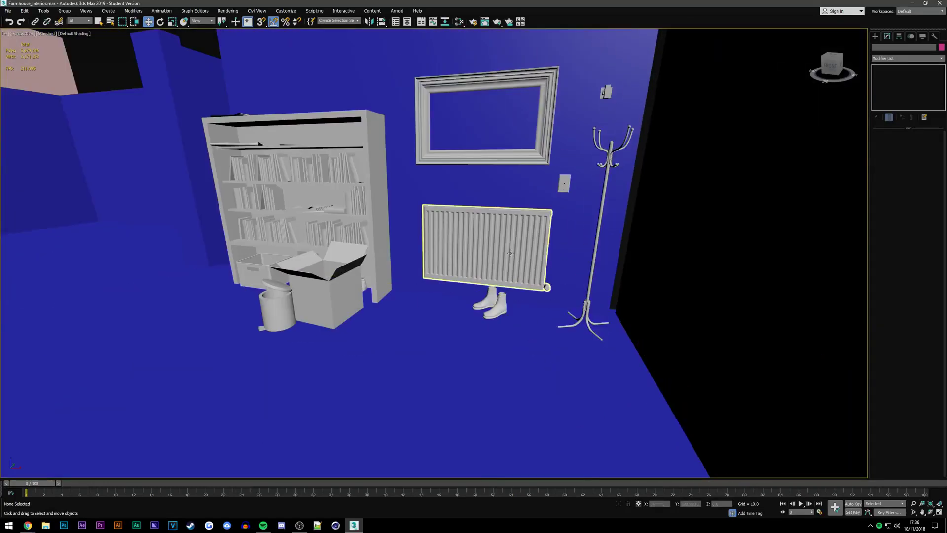
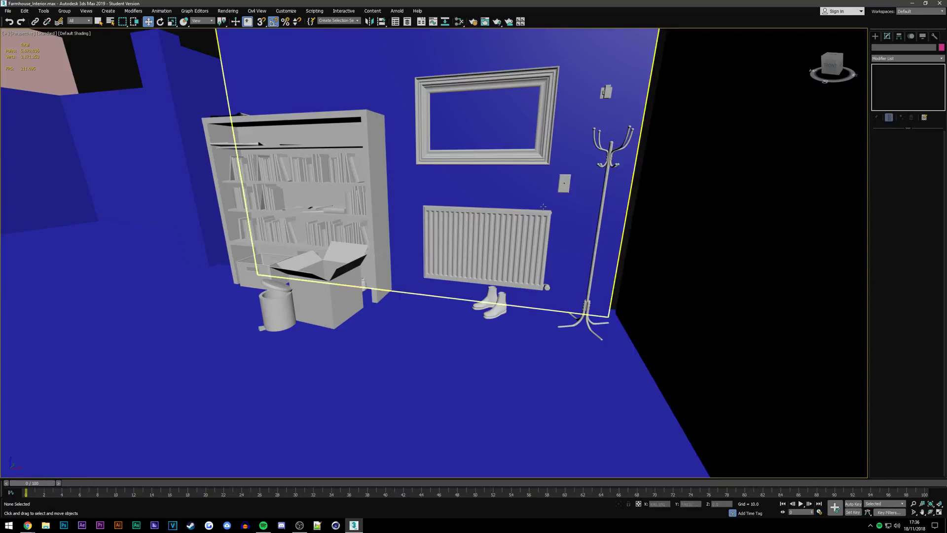
Select the mirror frame, then Unhide All hidden objects in the scene
left_click(500, 156)
scroll(594, 271, "down", 3)
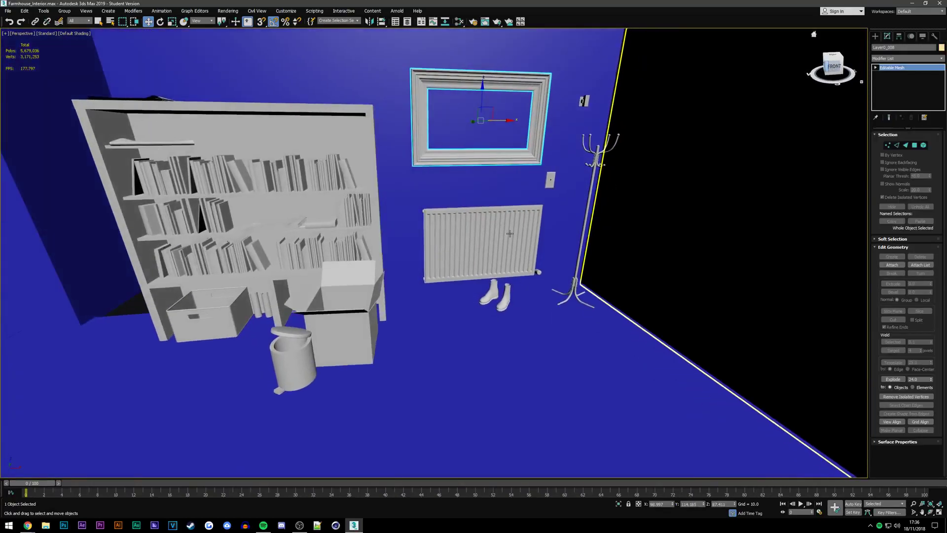
scroll(594, 271, "down", 10)
scroll(594, 272, "down", 3)
right_click(594, 271)
left_click(620, 241)
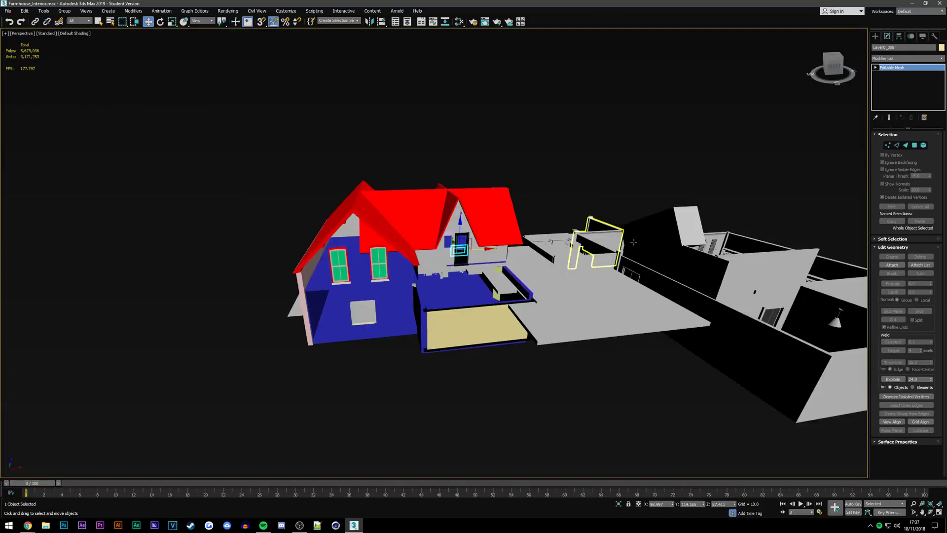
Orbit and zoom to view the whole house and the furnished living room
scroll(781, 218, "up", 5)
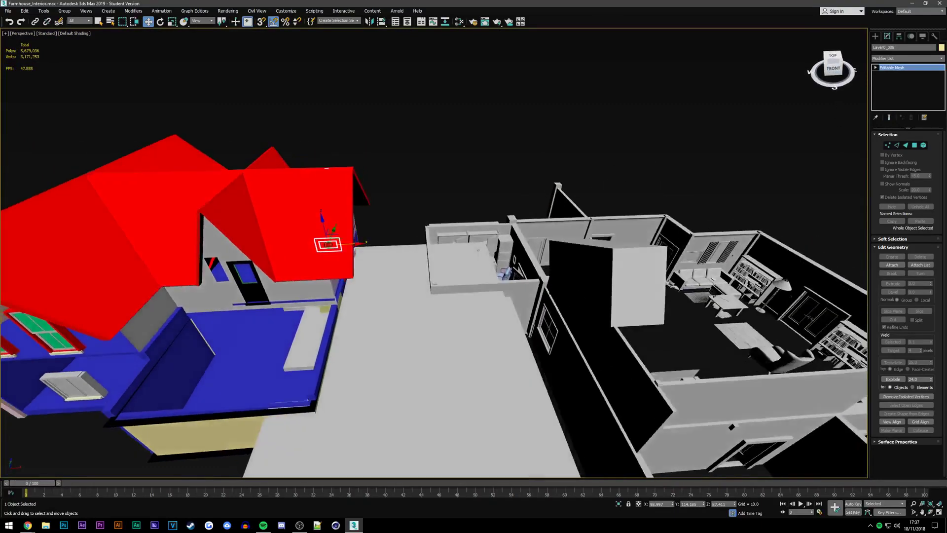
left_click_drag(836, 68, 596, 129)
scroll(403, 154, "down", 3)
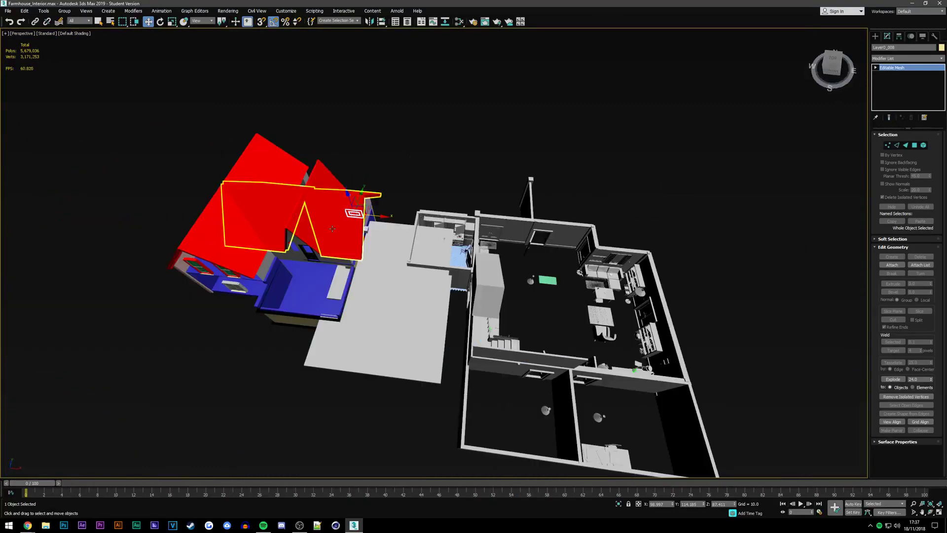
scroll(602, 278, "up", 3)
scroll(603, 277, "up", 2)
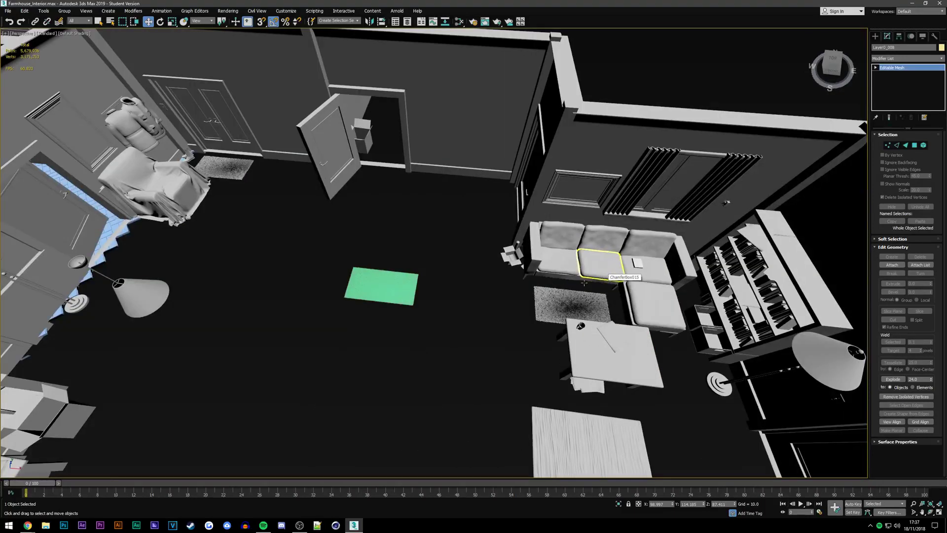
scroll(321, 158, "down", 3)
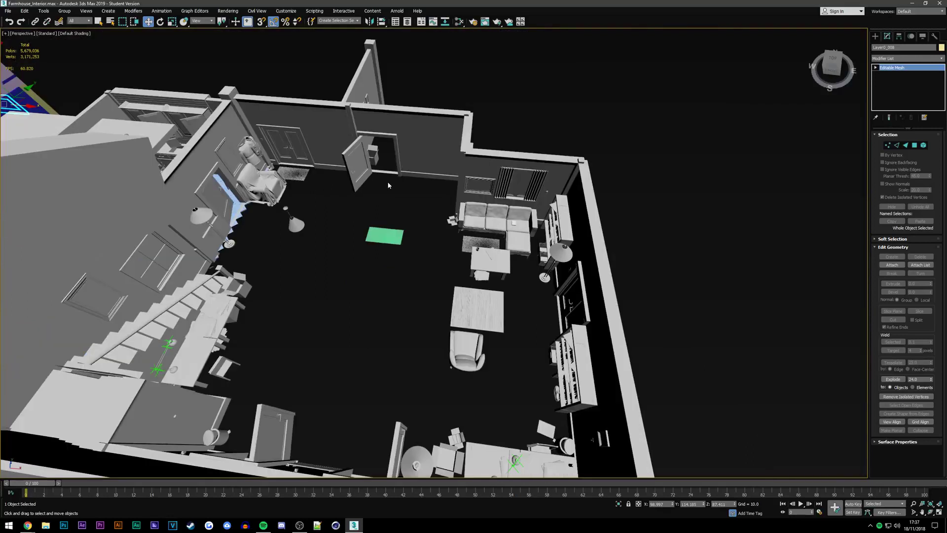
scroll(240, 160, "up", 3)
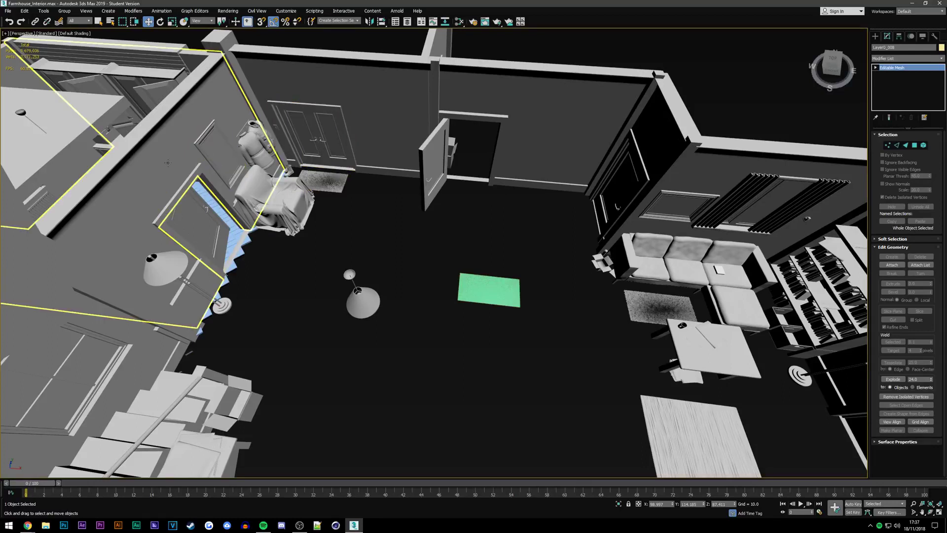
scroll(168, 162, "down", 5)
scroll(217, 192, "up", 5)
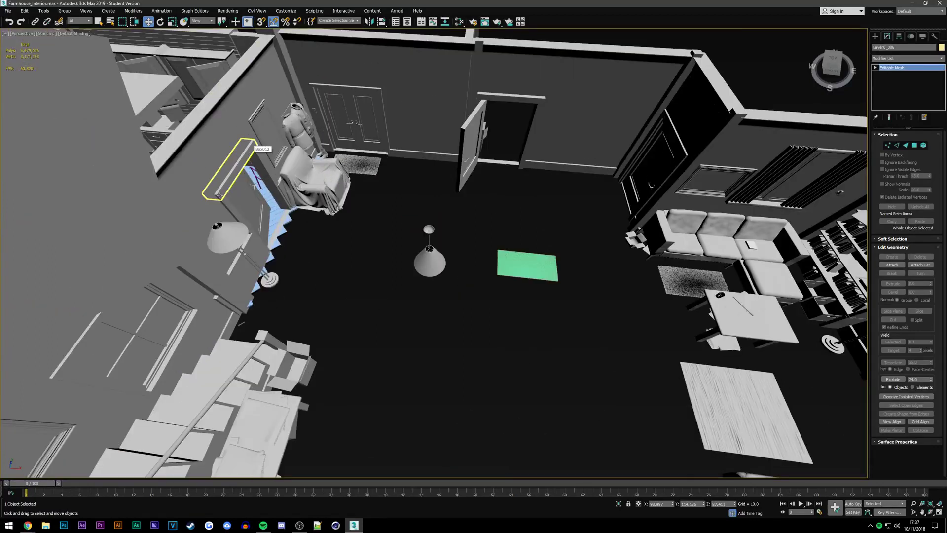
Select the draped armchair, both coats, the shoes, the boots and the doormat rug
left_click(299, 175)
scroll(298, 174, "up", 4)
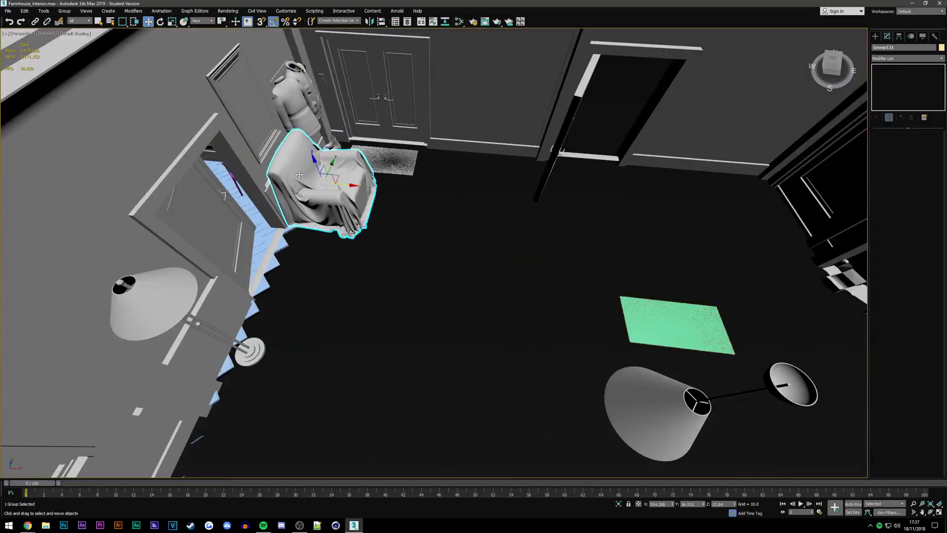
left_click(296, 111, "ctrl")
left_click(294, 78, "ctrl")
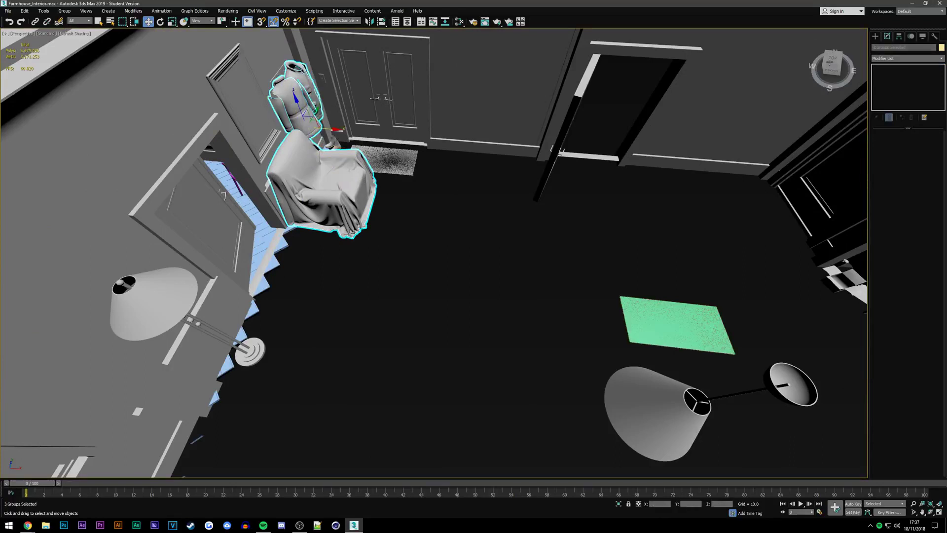
mouse_move(295, 78)
middle_mouse_down("alt")
mouse_move(346, 99)
mouse_move(375, 148)
middle_mouse_up("alt")
scroll(375, 148, "up", 3)
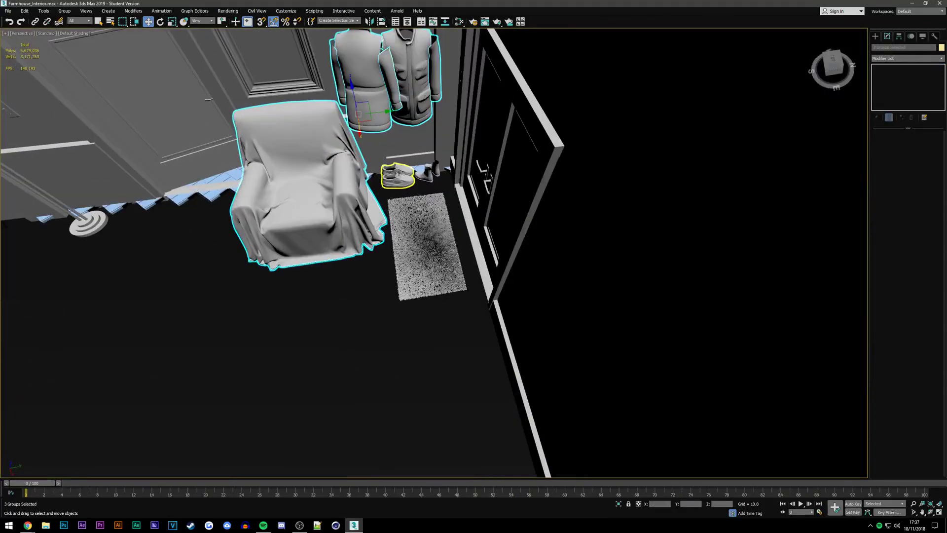
left_click(398, 175, "ctrl")
left_click(427, 174, "ctrl")
left_click(425, 242, "ctrl")
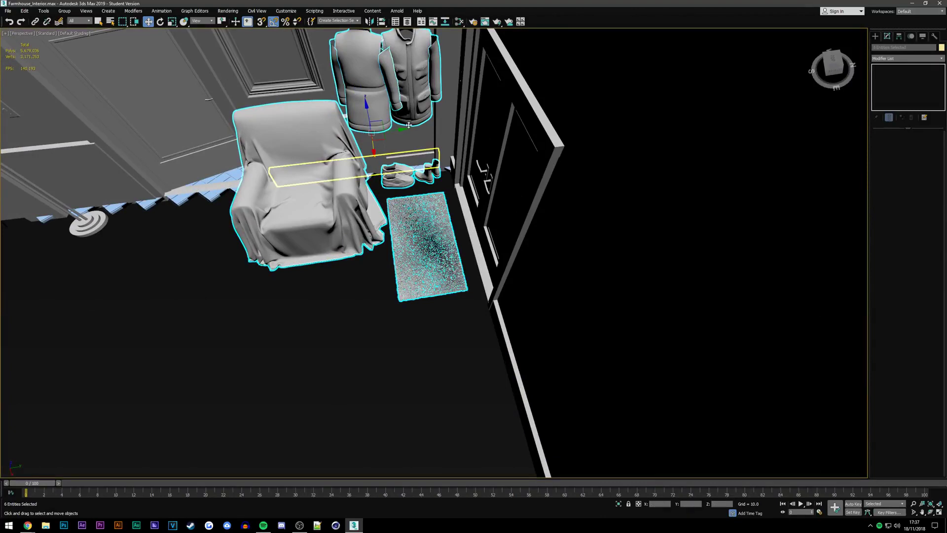
Add the mirror frame, floor lamp and wall switch, undoing an accidental wall pick
left_click(312, 85, "ctrl")
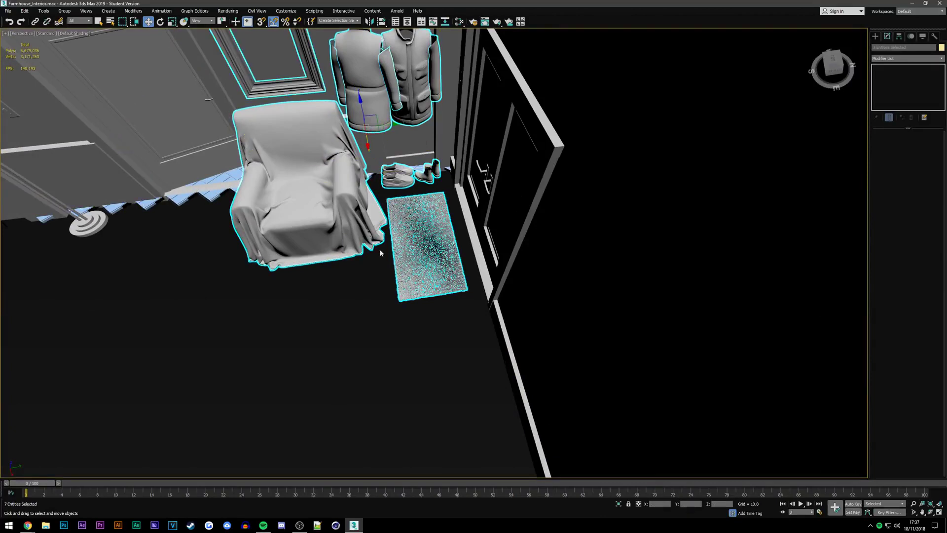
middle_click_drag(357, 214, 181, 184, "alt")
left_click(208, 235, "ctrl")
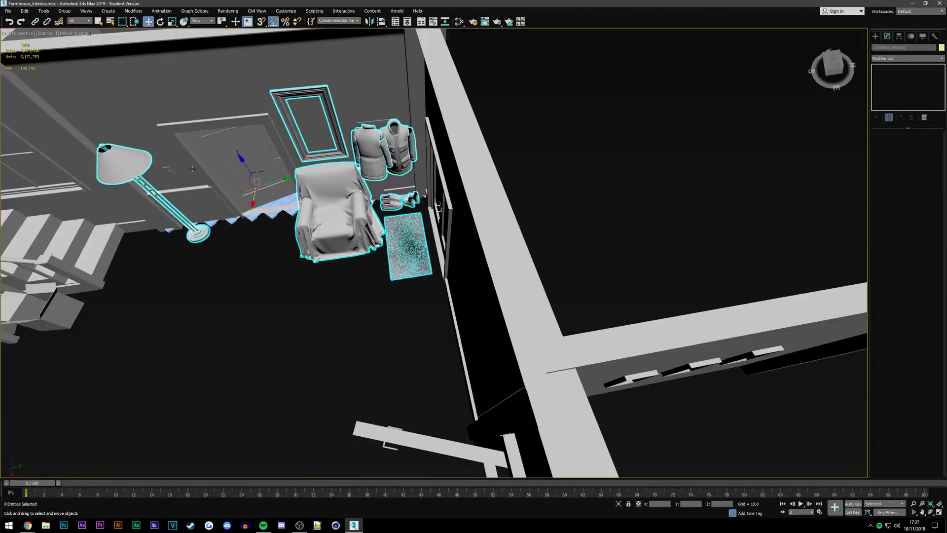
left_click(168, 172, "ctrl")
key("ctrl+z")
left_click(170, 170, "ctrl")
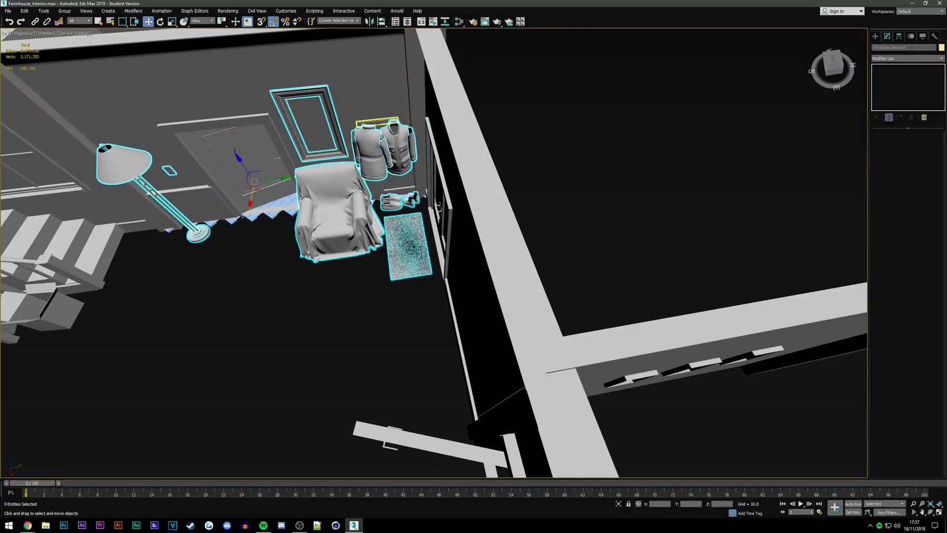
scroll(377, 123, "up", 5)
Add the coat hook rack and each of its hooks, then frame the selection
left_click(377, 123, "ctrl")
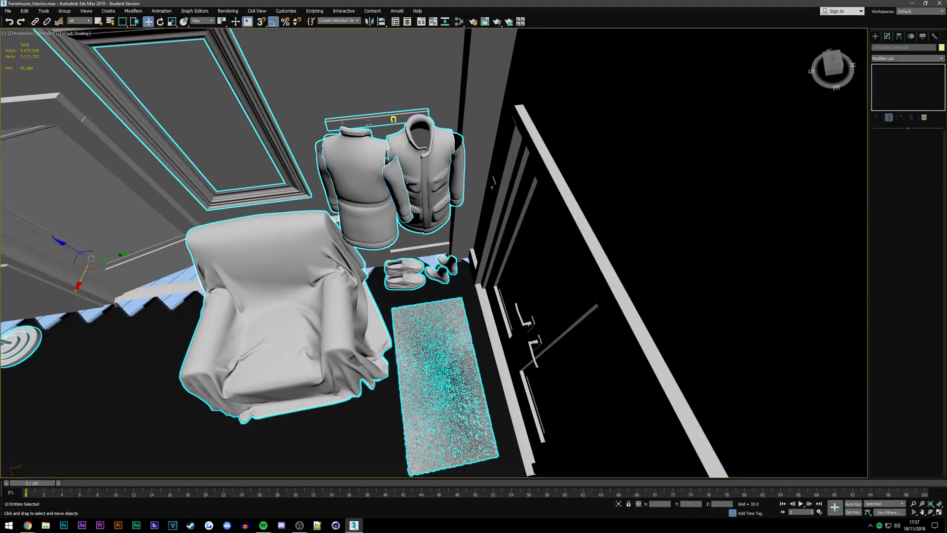
scroll(393, 120, "up", 5)
left_click(393, 120, "ctrl")
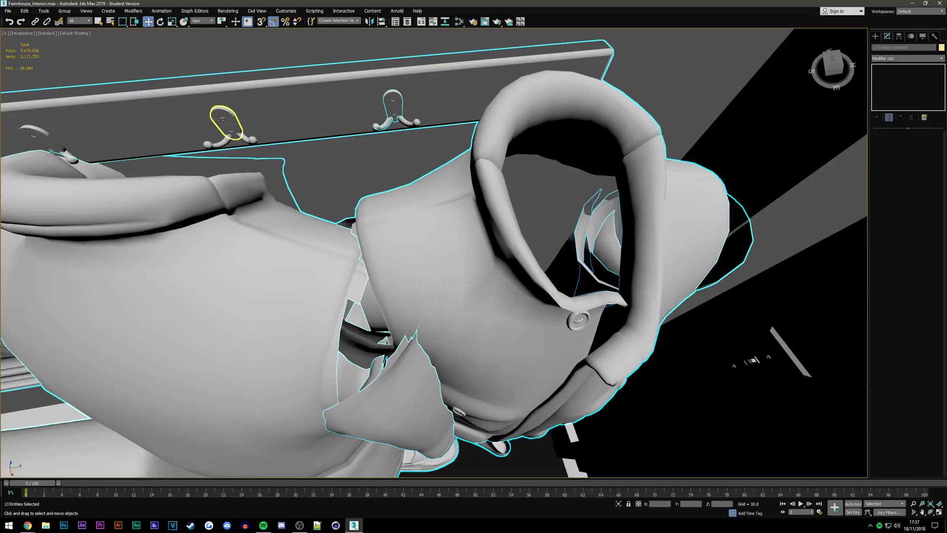
left_click(221, 119, "ctrl")
left_click(252, 140, "ctrl")
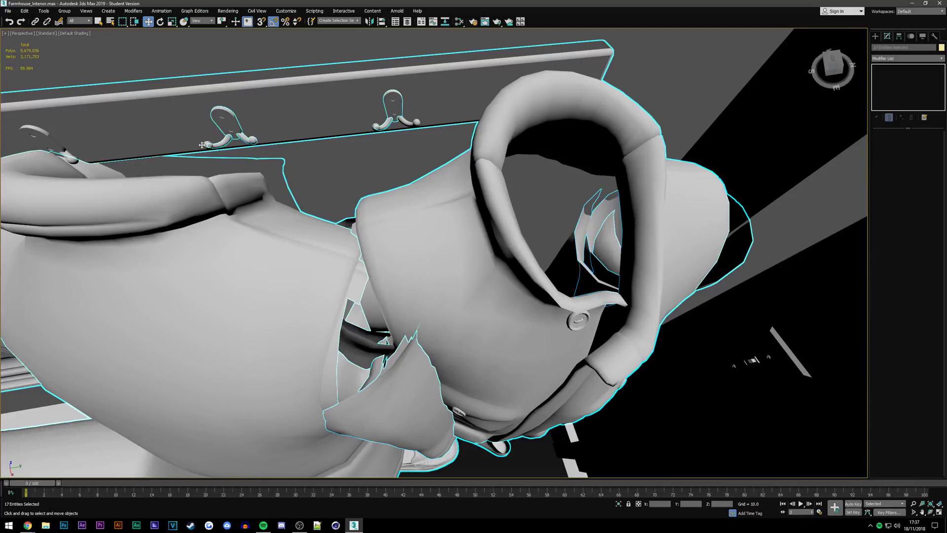
left_click(65, 153, "ctrl")
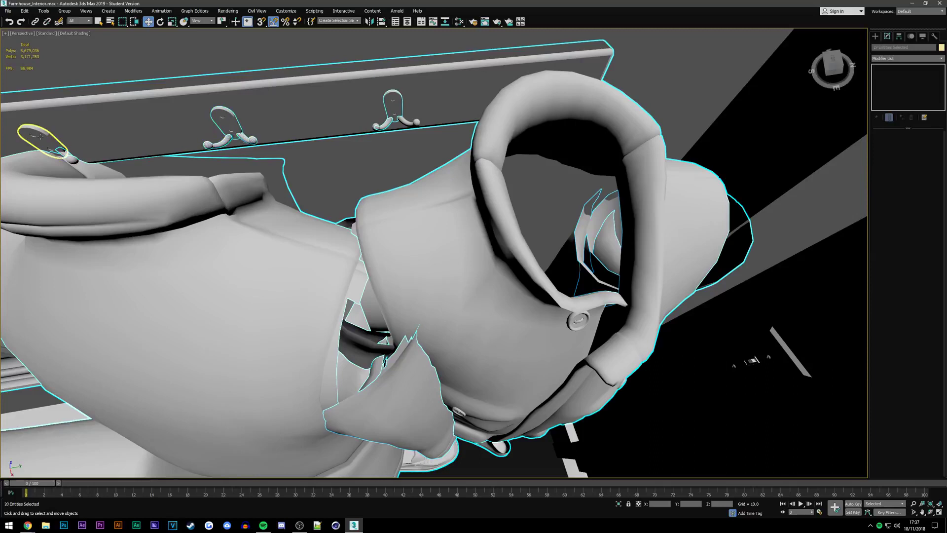
left_click(417, 122, "ctrl")
key("z")
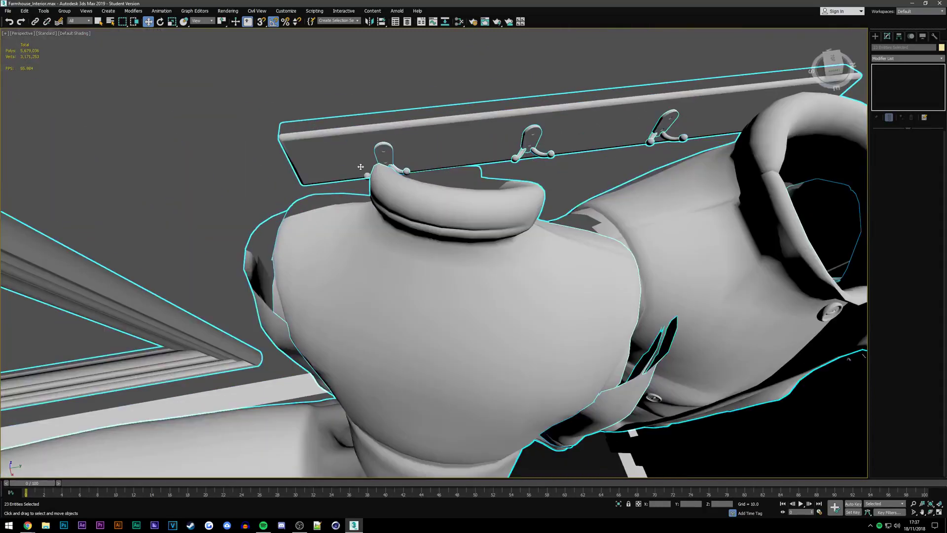
left_click(406, 170, "ctrl")
key("z")
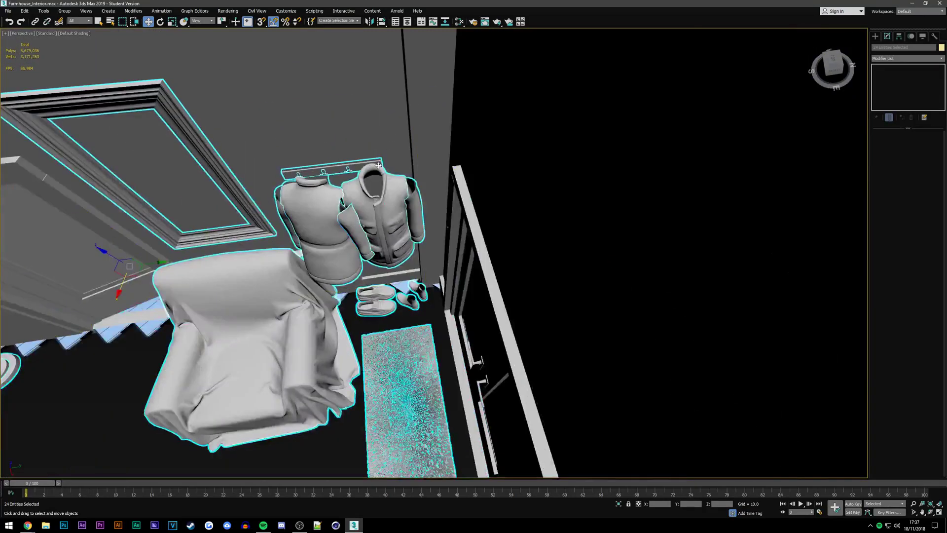
mouse_move(379, 165)
middle_mouse_down("alt")
mouse_move(573, 236)
mouse_move(519, 311)
mouse_move(581, 348)
middle_mouse_up("alt")
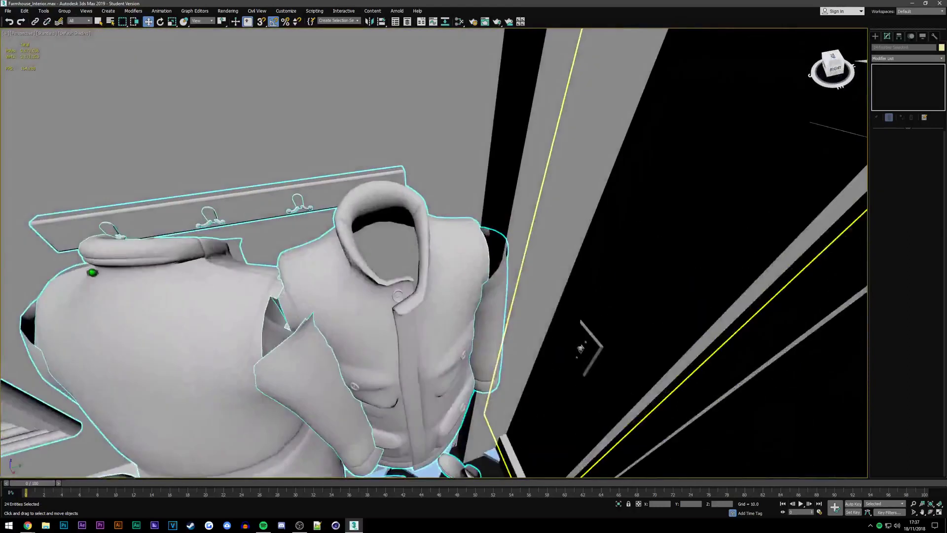
Add the door light switch and the green rug to the furniture selection
scroll(581, 349, "down", 10)
left_click(528, 253, "ctrl")
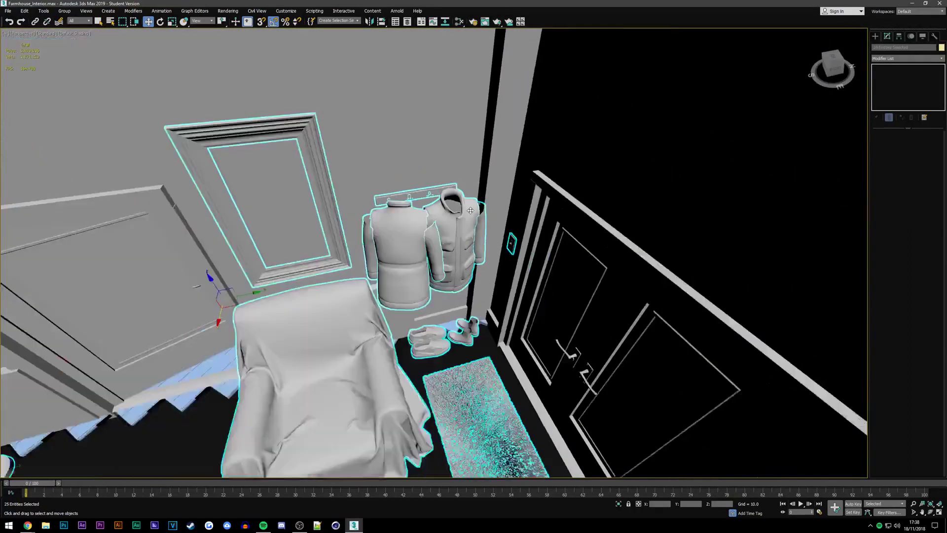
scroll(470, 211, "down", 5)
scroll(469, 226, "down", 3)
scroll(429, 269, "down", 3)
scroll(430, 269, "up", 1)
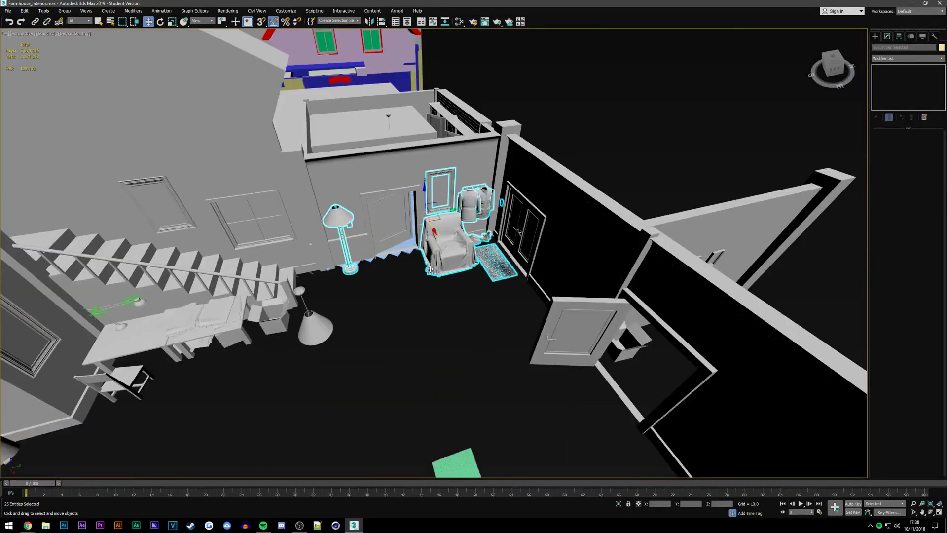
scroll(430, 269, "down", 3)
scroll(430, 269, "up", 3)
middle_click_drag(430, 270, 462, 237, "alt")
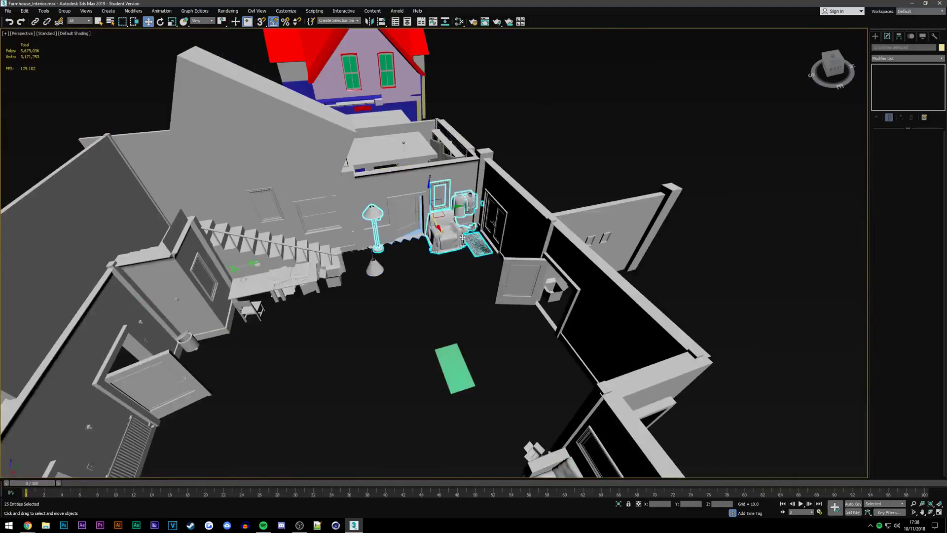
left_click(454, 367, "ctrl")
scroll(472, 333, "down", 5)
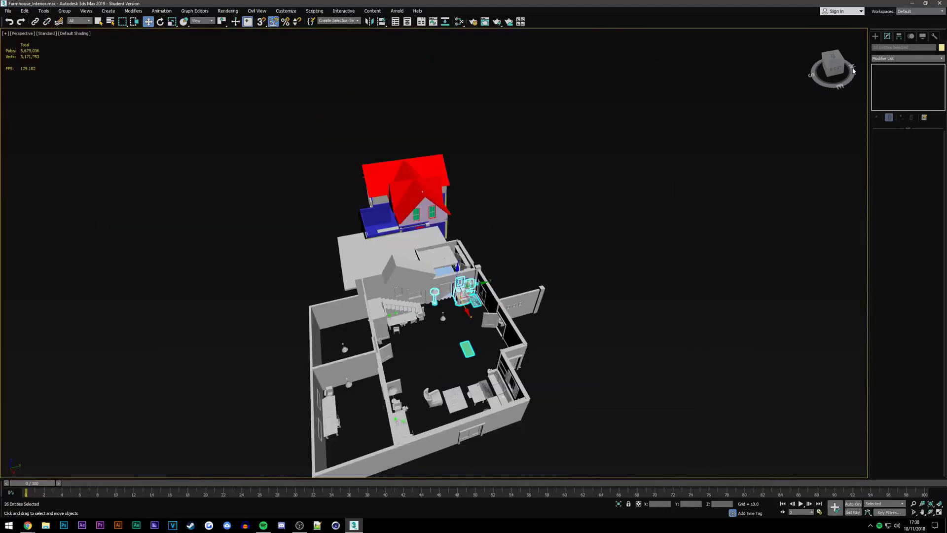
middle_click_drag(852, 71, 450, 320, "alt")
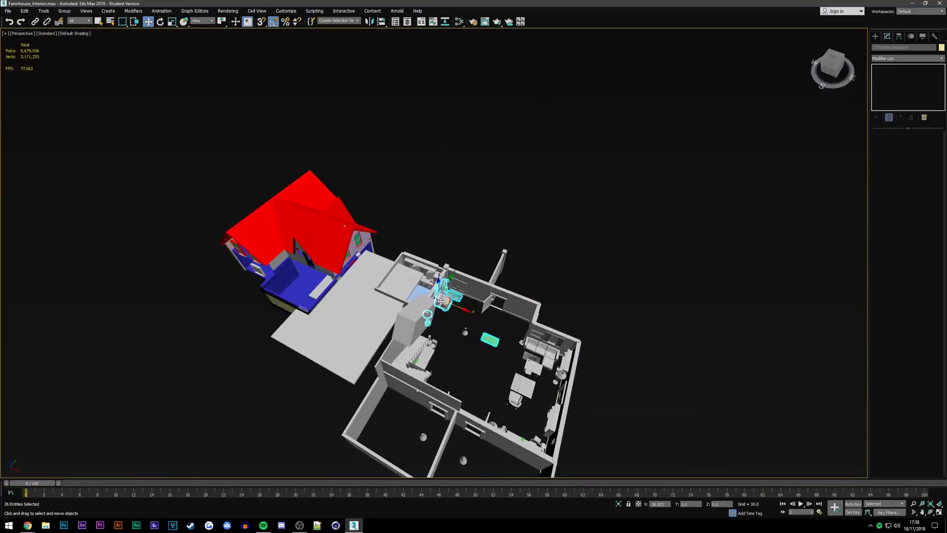
Move the selected furniture group out beside the blue house
left_click_drag(441, 301, 340, 252)
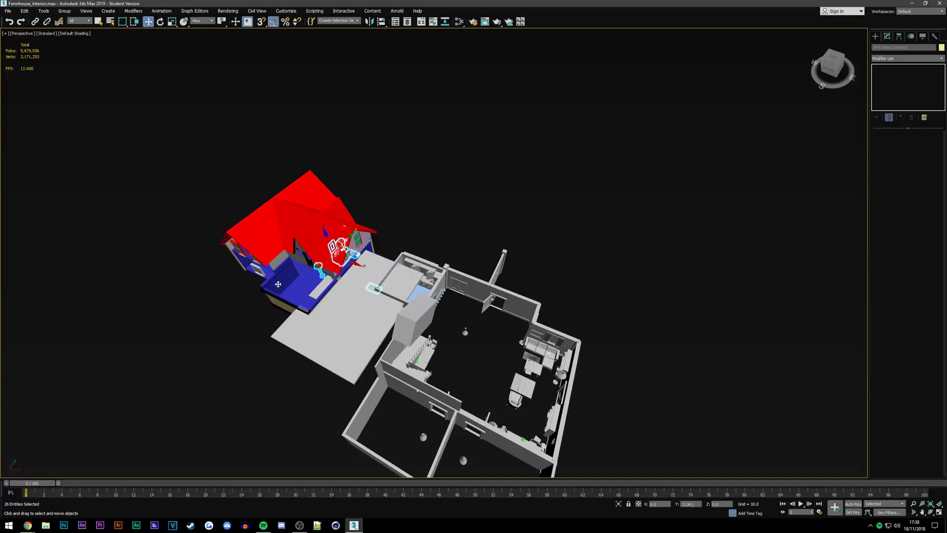
left_click_drag(278, 284, 227, 359)
scroll(438, 196, "down", 4)
scroll(556, 341, "up", 2)
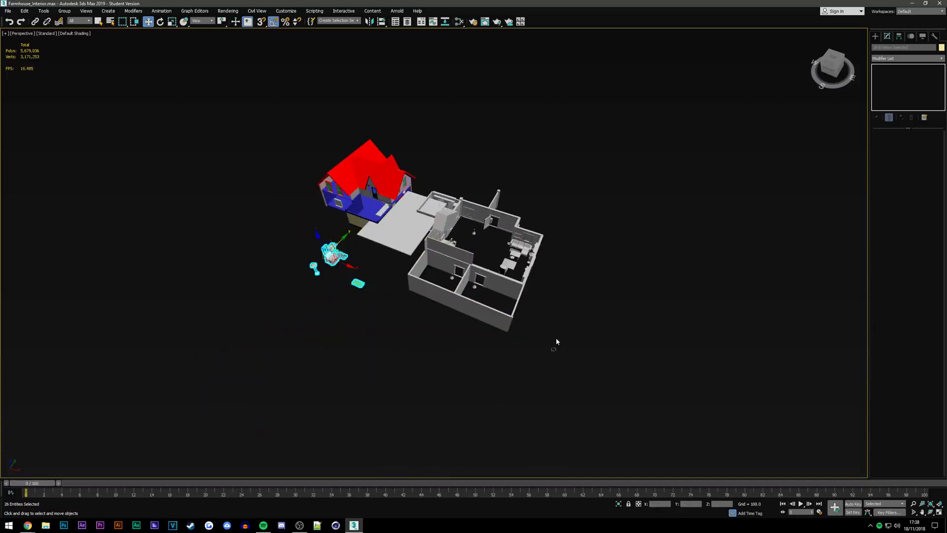
Hide the original room's walls and the rooms to the right of the house
left_click(493, 305)
right_click(486, 219)
left_click(513, 199)
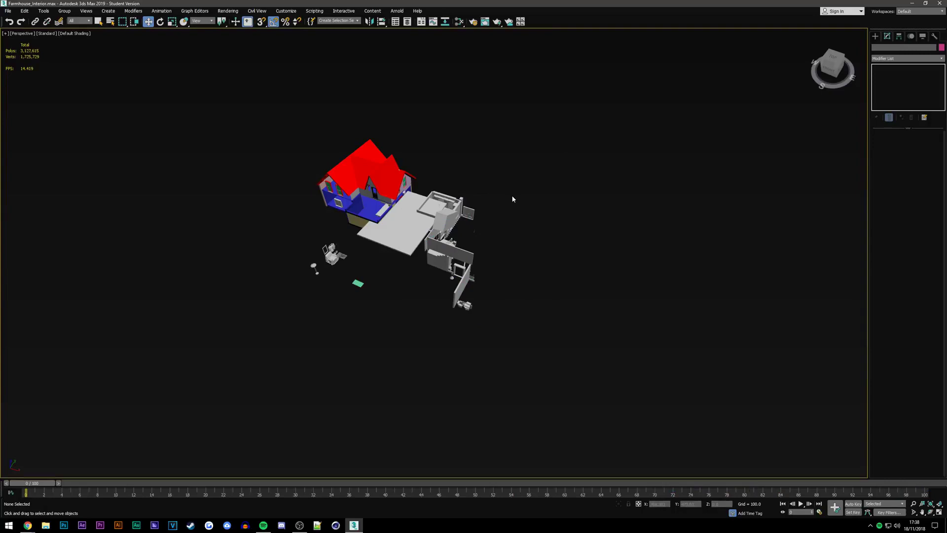
left_click(842, 67)
left_click_drag(545, 285, 398, 195)
right_click(417, 223)
left_click(438, 218)
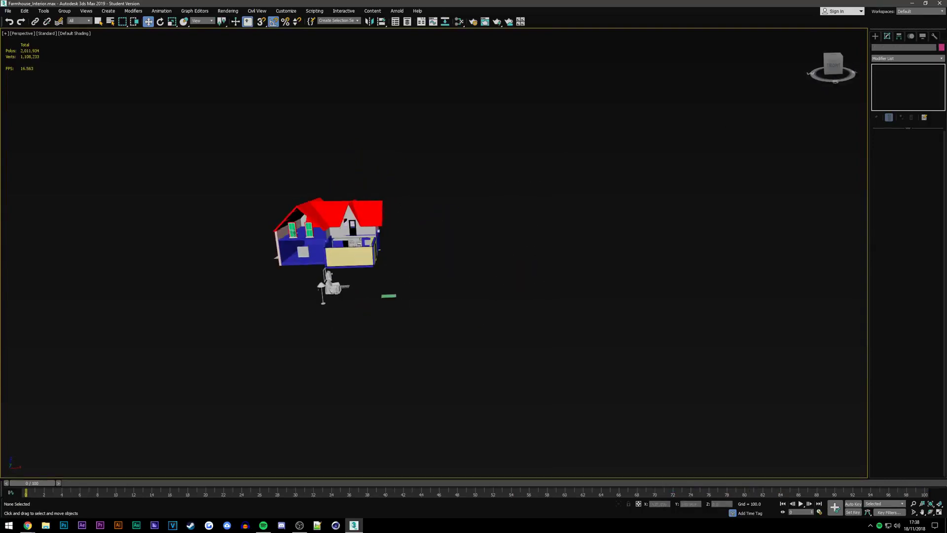
scroll(293, 232, "up", 5)
left_click(345, 276)
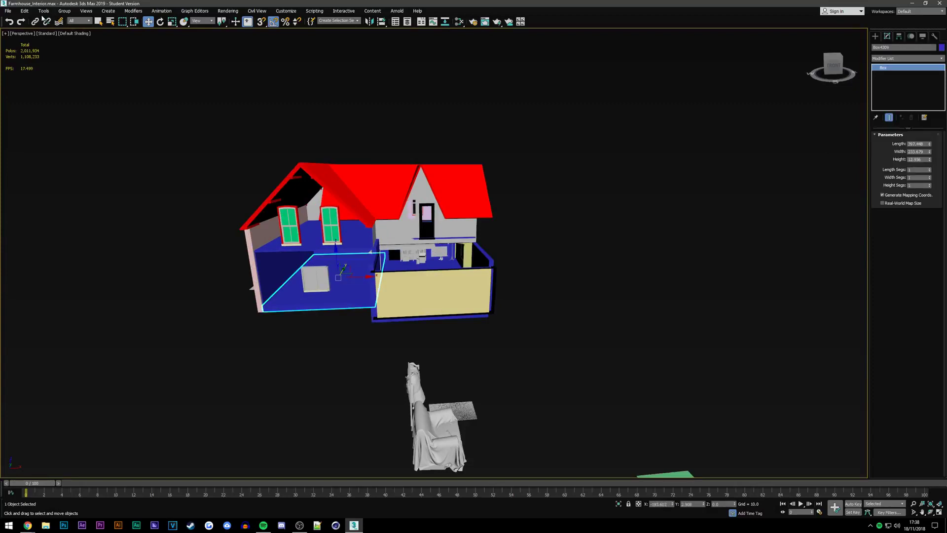
left_click(25, 11)
left_click(50, 158)
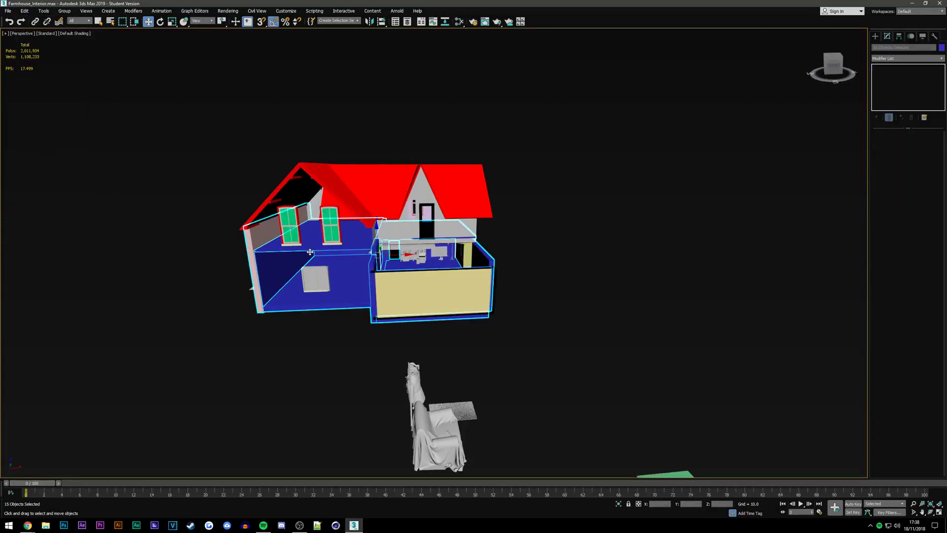
scroll(309, 253, "down", 5)
left_click_drag(382, 313, 575, 401, "ctrl")
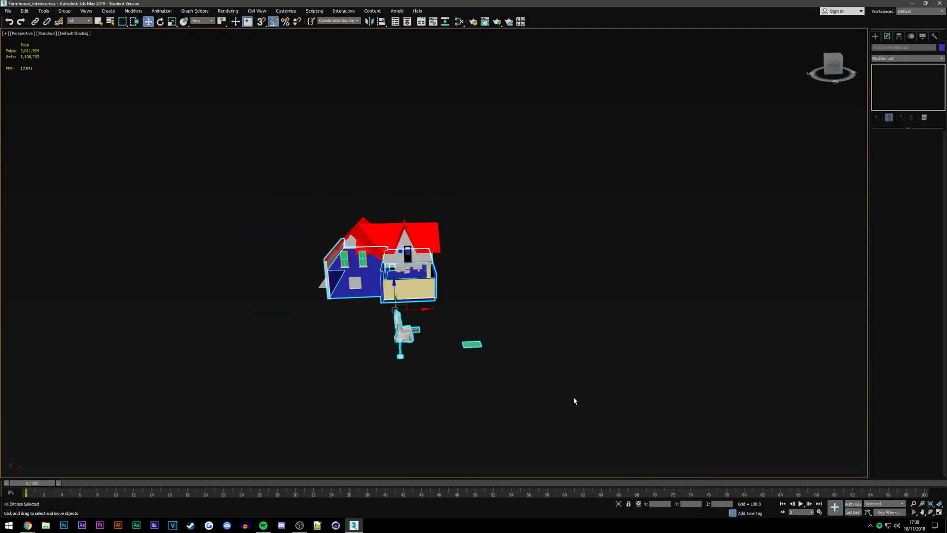
left_click(25, 10)
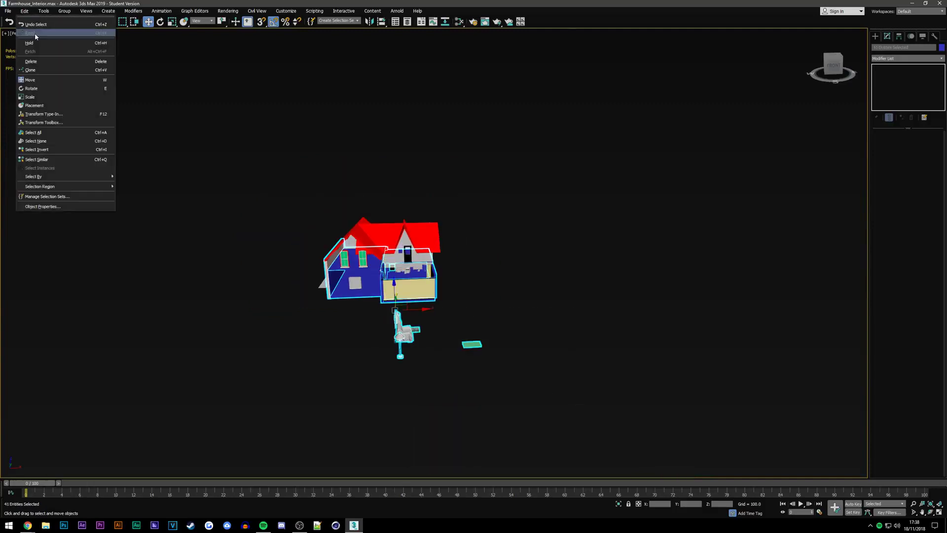
left_click(378, 287)
right_click(378, 287)
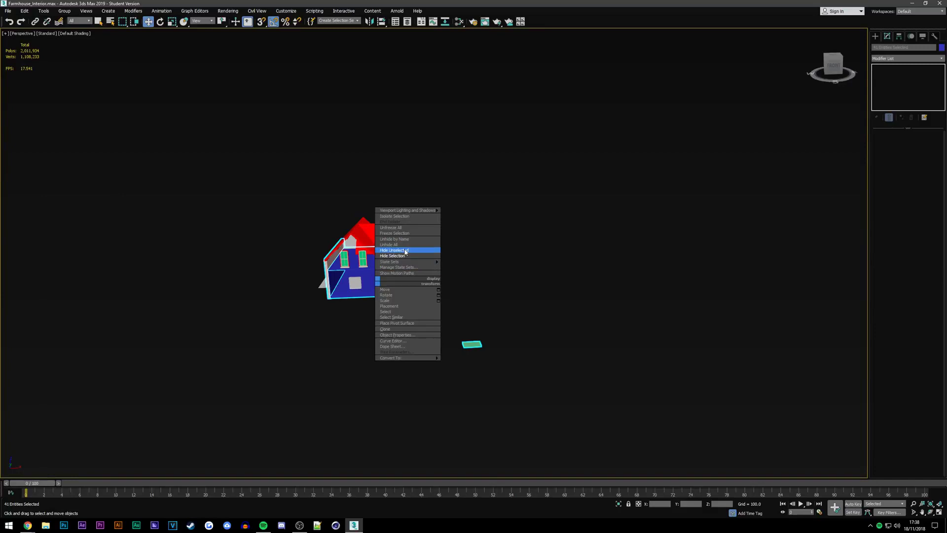
left_click(410, 249)
scroll(397, 300, "up", 3)
scroll(395, 284, "up", 3)
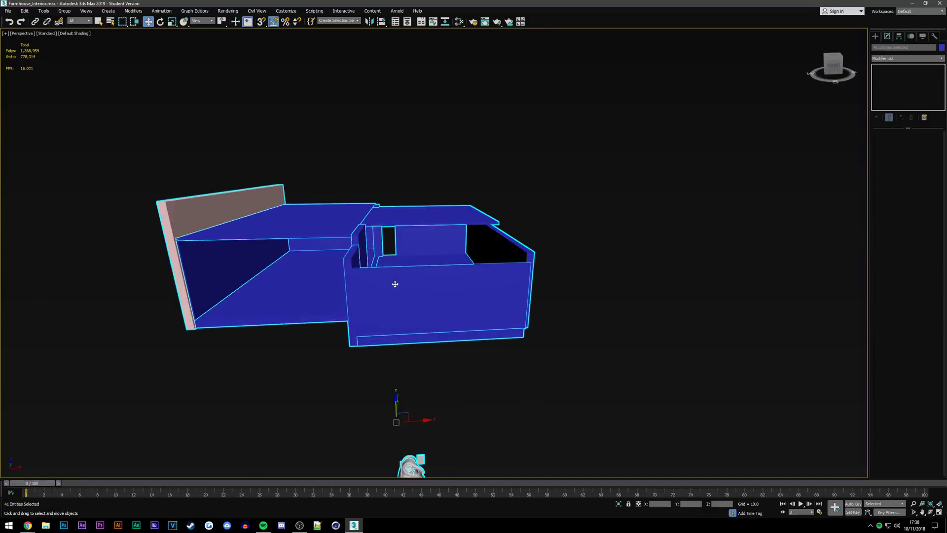
key("ctrl+z")
scroll(395, 281, "down", 3)
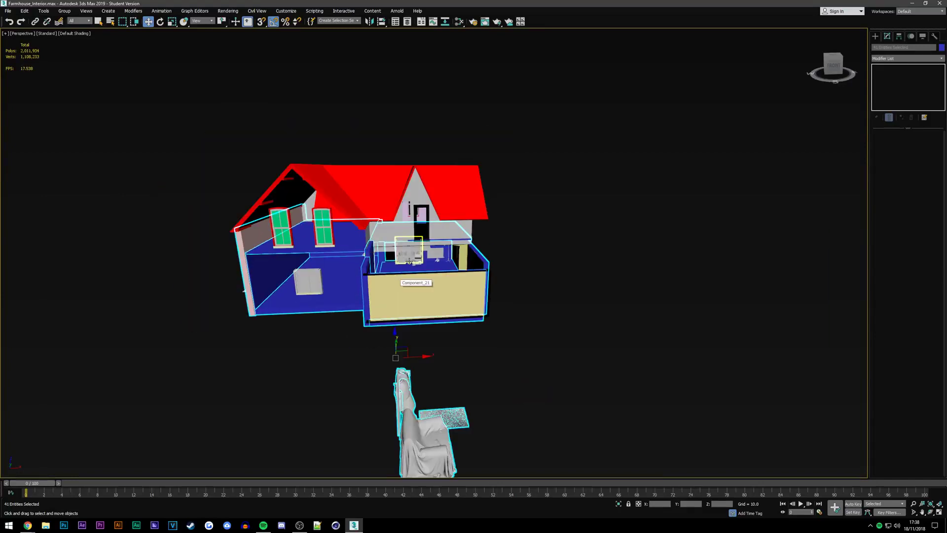
Add the furniture cluster to the selection
scroll(410, 260, "up", 5)
scroll(409, 260, "up", 8)
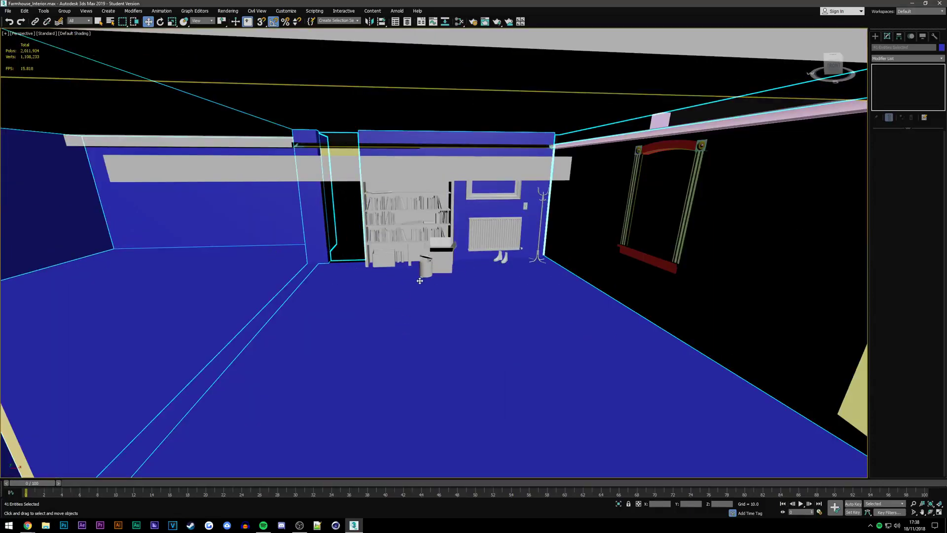
scroll(420, 280, "down", 8)
scroll(492, 309, "up", 3)
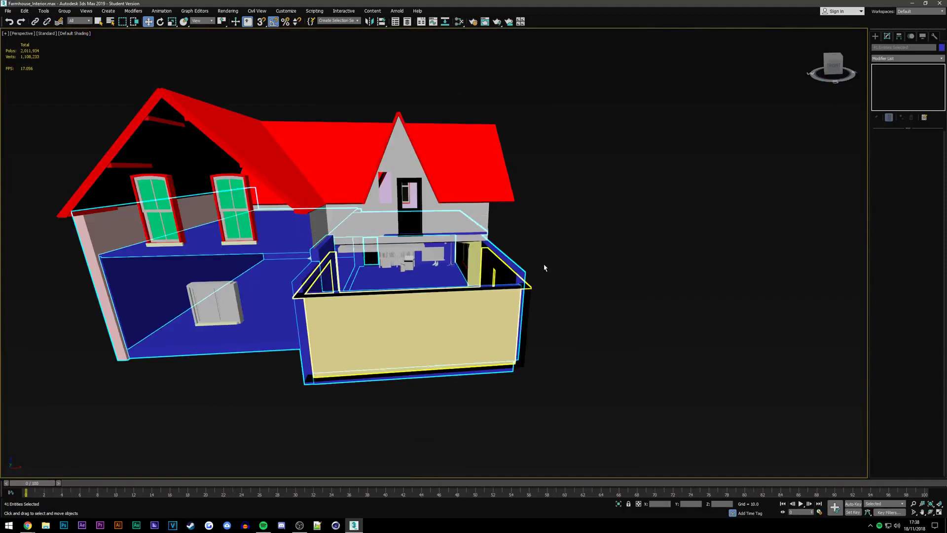
left_click(375, 262, "ctrl")
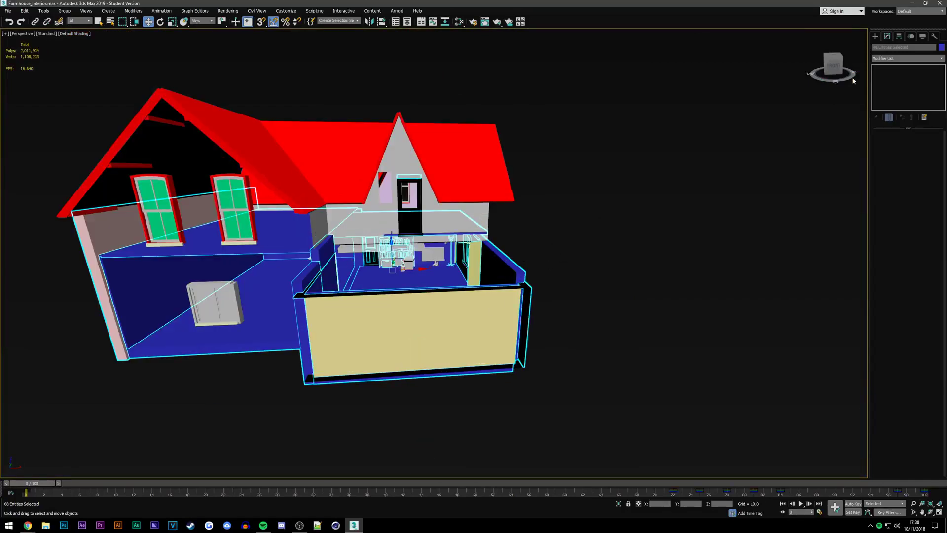
In front view, hide the roof, windows and upper walls
left_click(834, 64)
left_click_drag(595, 391, 317, 274)
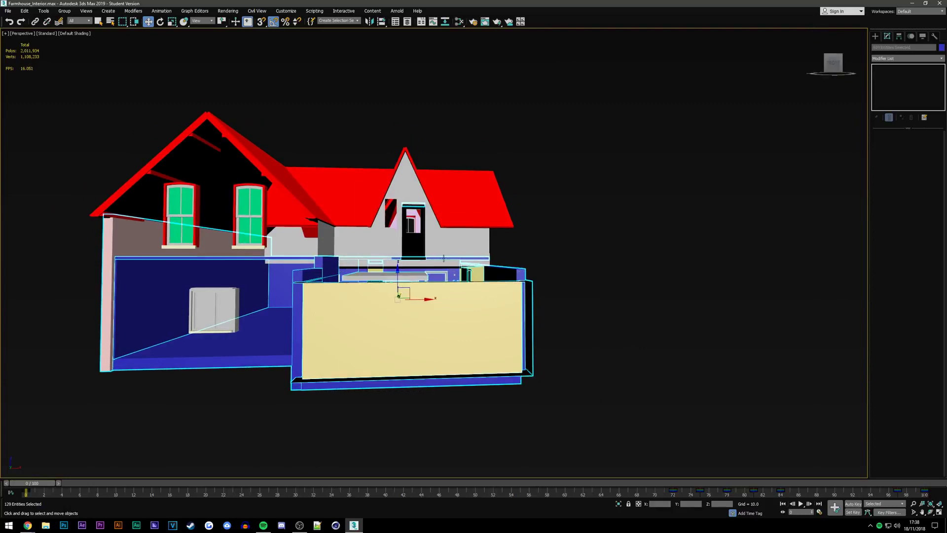
right_click(436, 240)
left_click(464, 215)
key("ctrl+z")
right_click(456, 219)
left_click(478, 194)
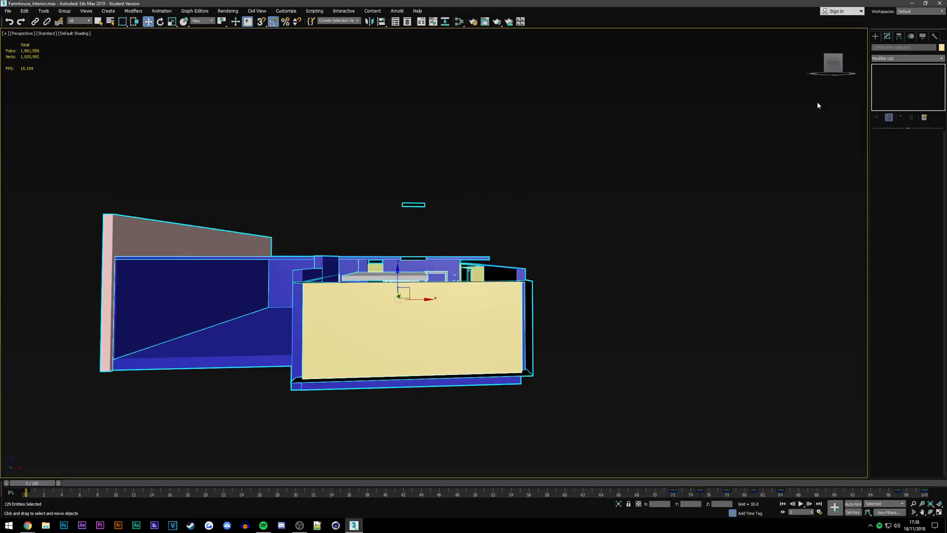
Hide the two flat roof slabs and the white box inside the room
middle_click_drag(817, 105, 699, 192, "alt")
left_click(484, 213)
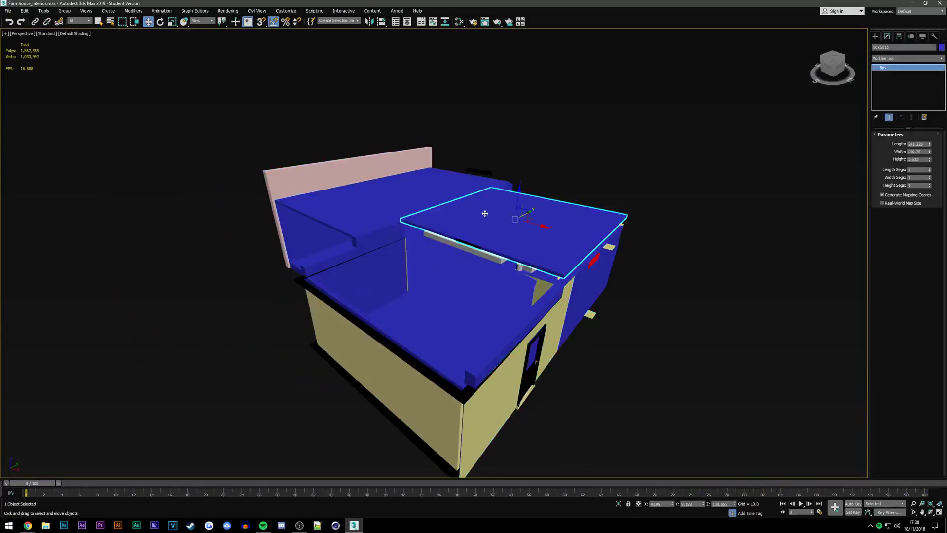
left_click(403, 189, "ctrl")
right_click(403, 188)
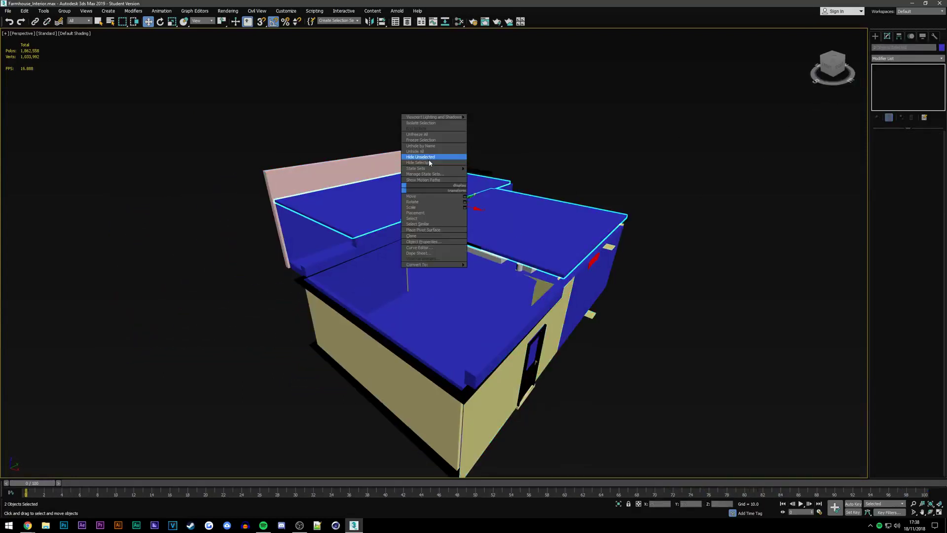
left_click(430, 163)
left_click(510, 234)
right_click(511, 233)
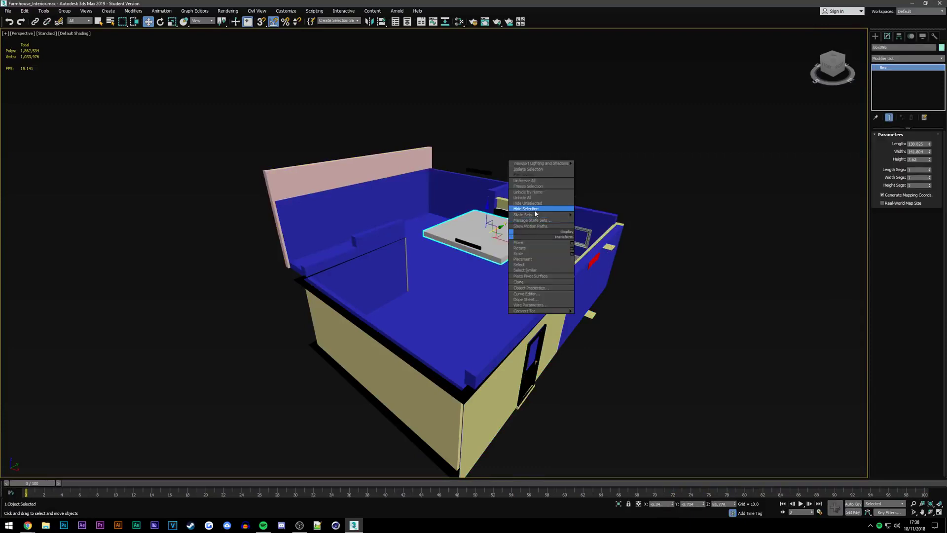
left_click(536, 213)
Hide the thin floor-outline object and the Brickwall wall
scroll(479, 238, "up", 5)
left_click(468, 259)
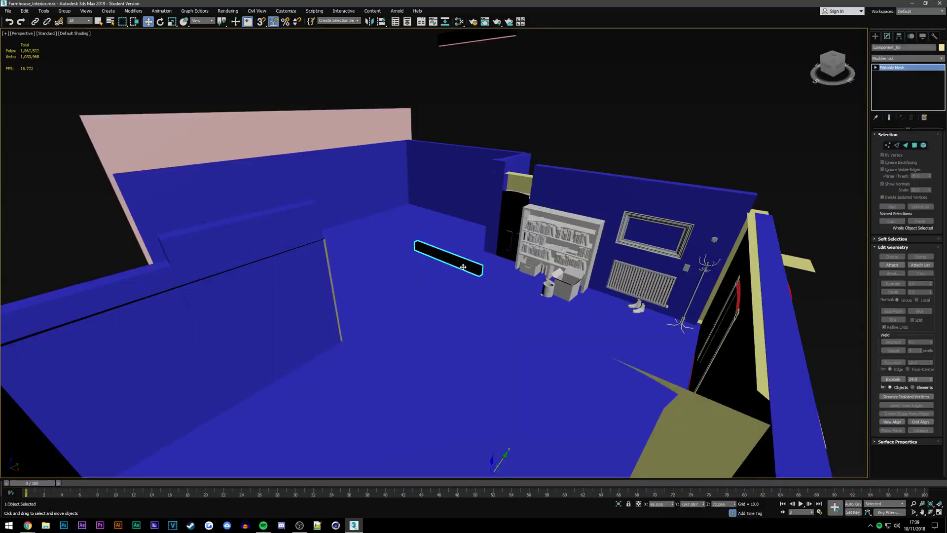
right_click(467, 259)
left_click(488, 240)
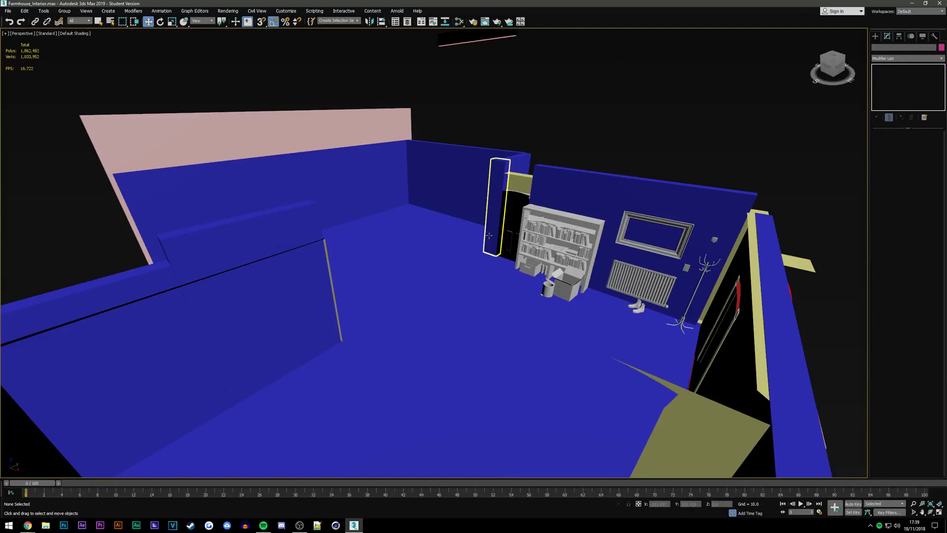
scroll(489, 235, "down", 4)
left_click(572, 328)
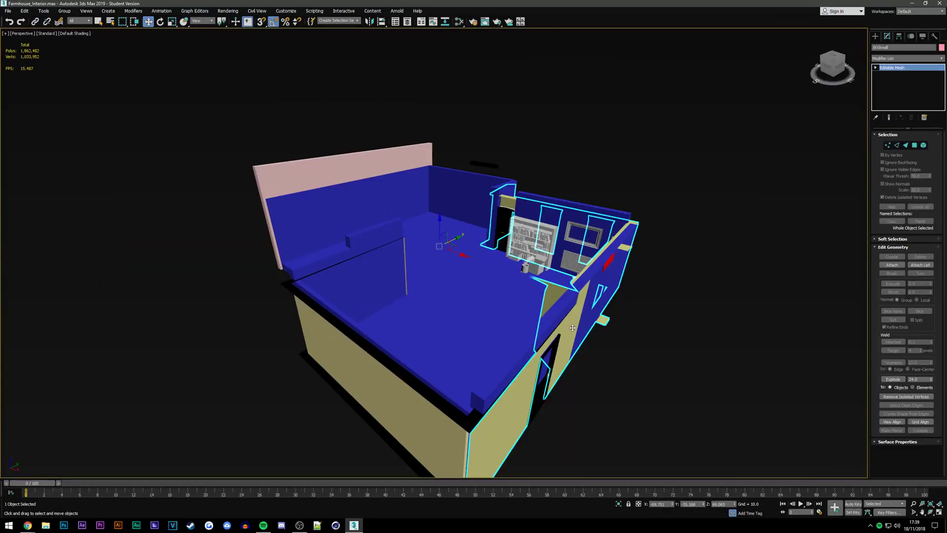
right_click(509, 199)
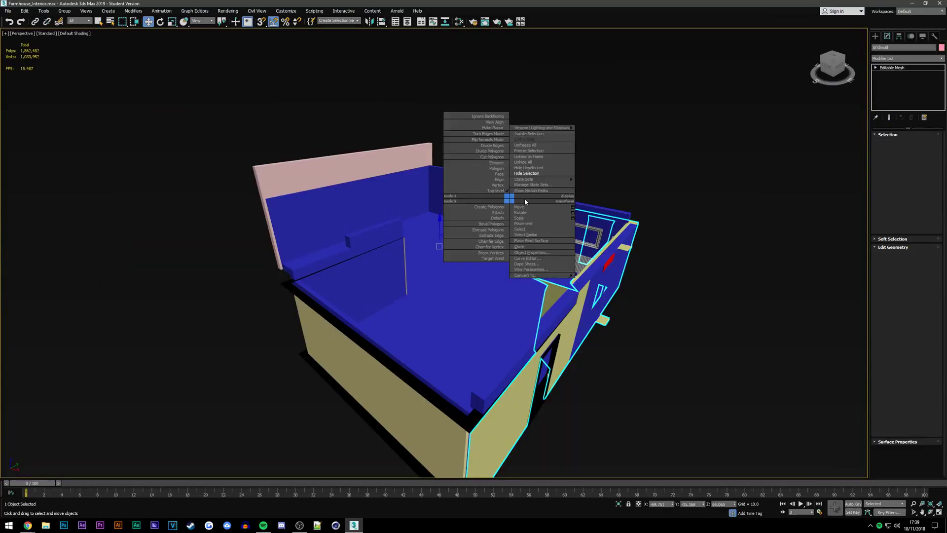
left_click(526, 173)
left_click_drag(832, 66, 543, 142)
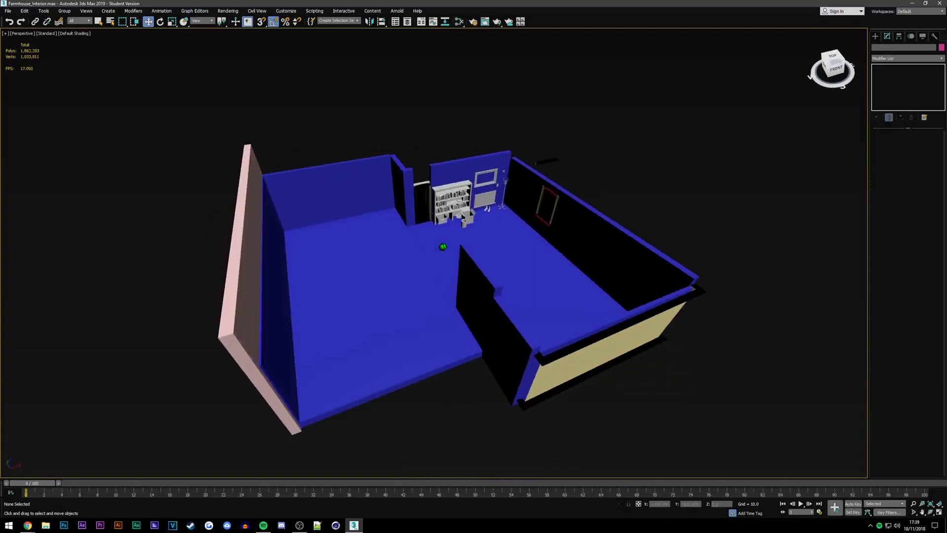
right_click(543, 142)
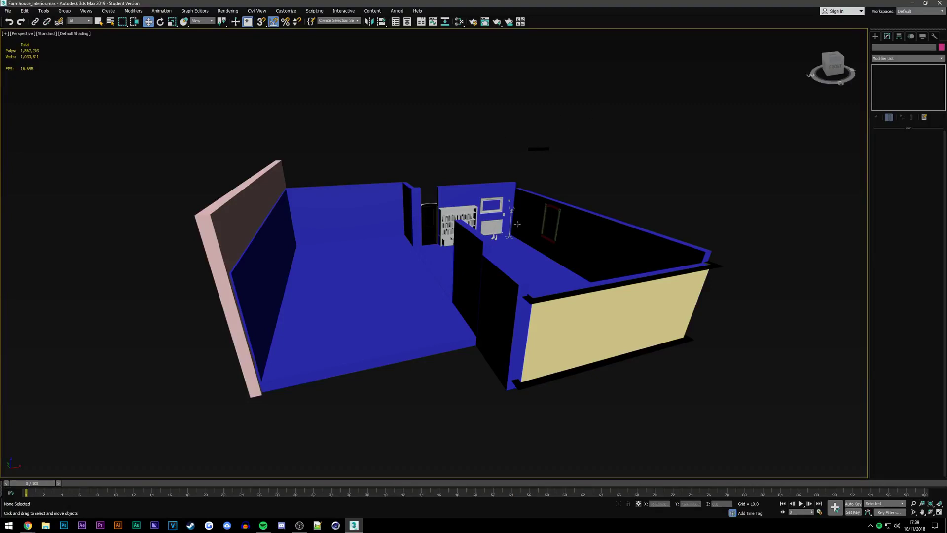
Hide the hallway door next to the bookshelf, then zoom out
scroll(496, 216, "up", 5)
key("z")
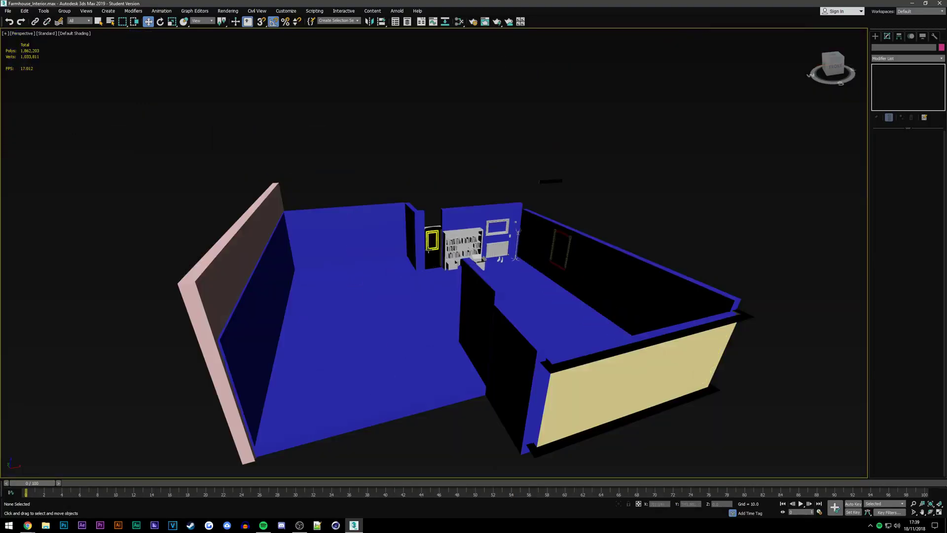
scroll(440, 202, "up", 4)
right_click(442, 265)
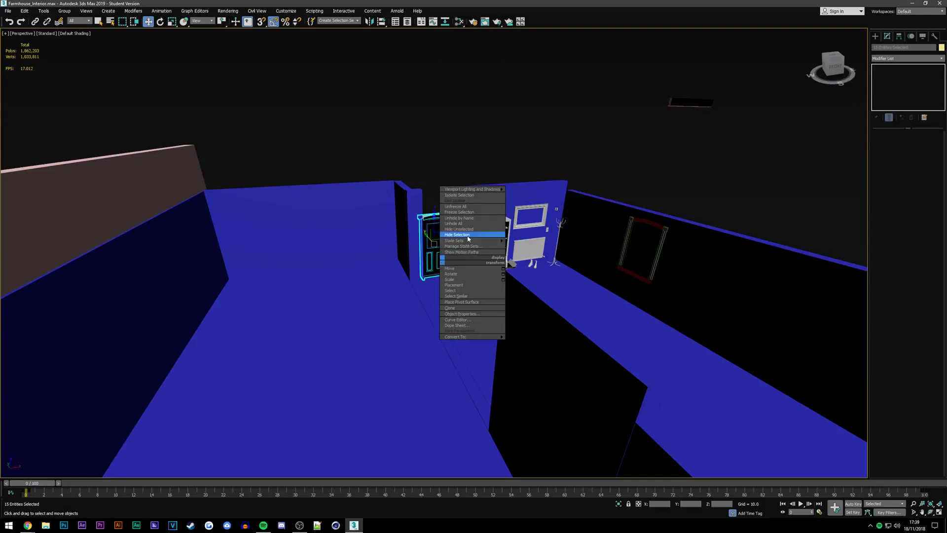
left_click(466, 233)
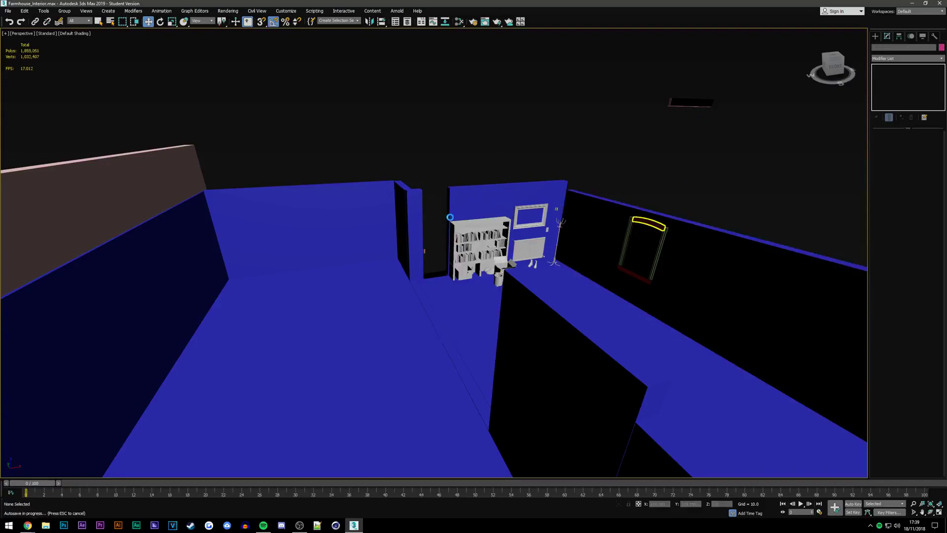
scroll(450, 217, "down", 5)
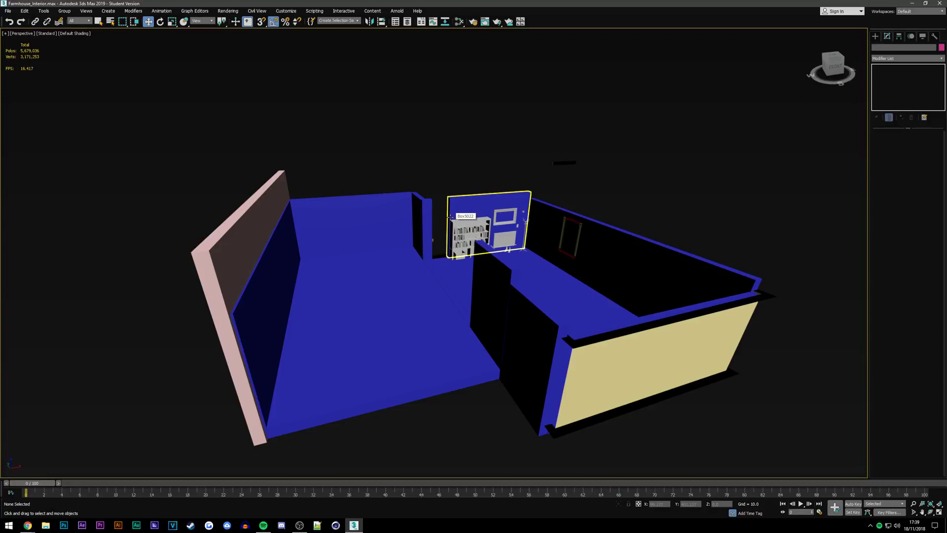
scroll(488, 261, "down", 5)
scroll(484, 269, "down", 3)
scroll(518, 296, "up", 3)
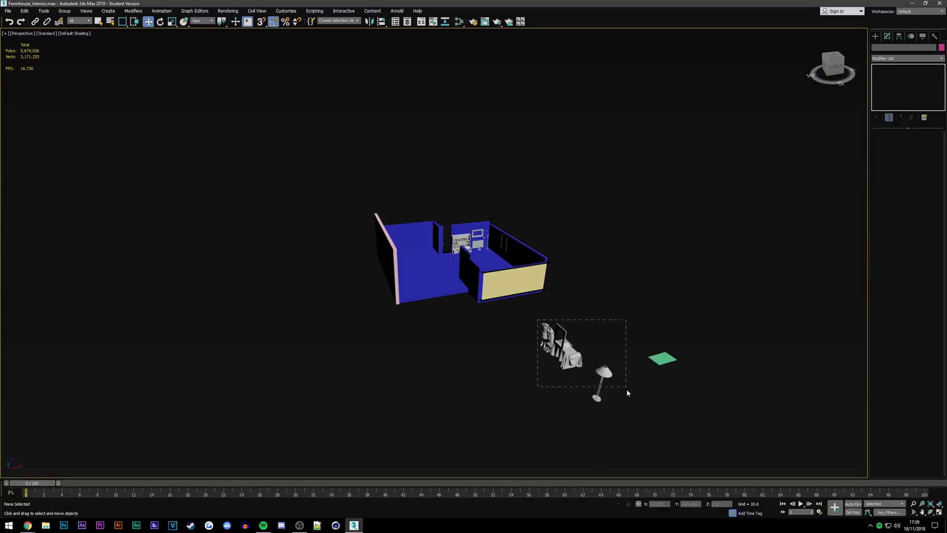
Drag the armchair, lamp, mirror and rug group into the blue room
left_click_drag(627, 391, 625, 394)
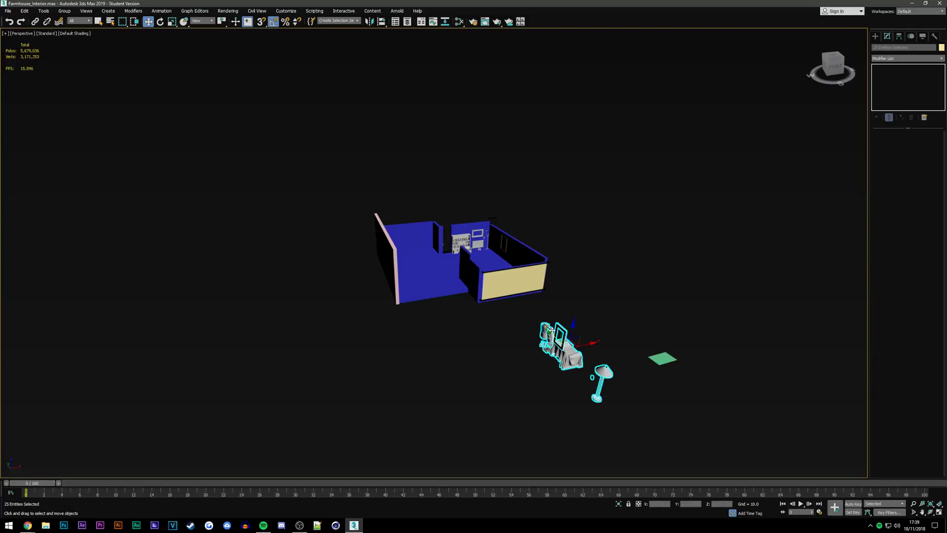
left_click_drag(551, 329, 491, 250)
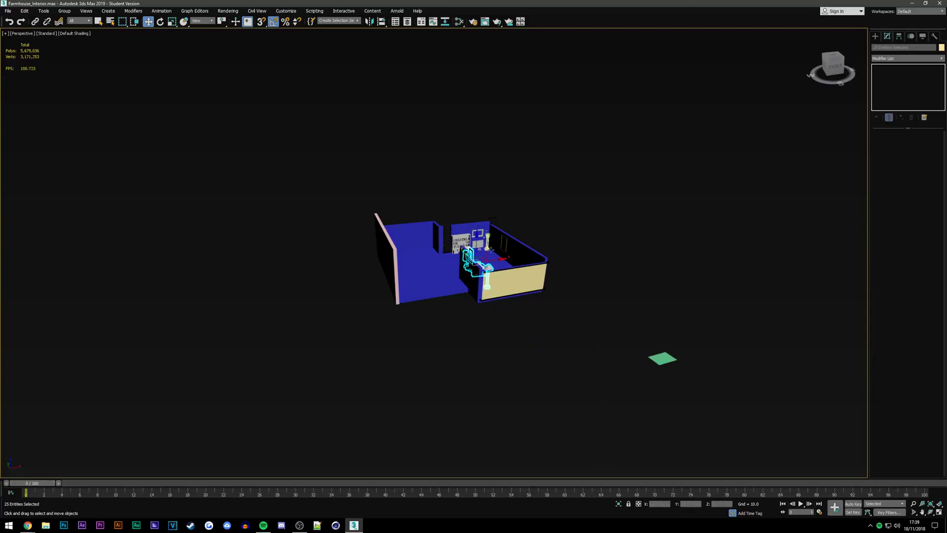
key("z")
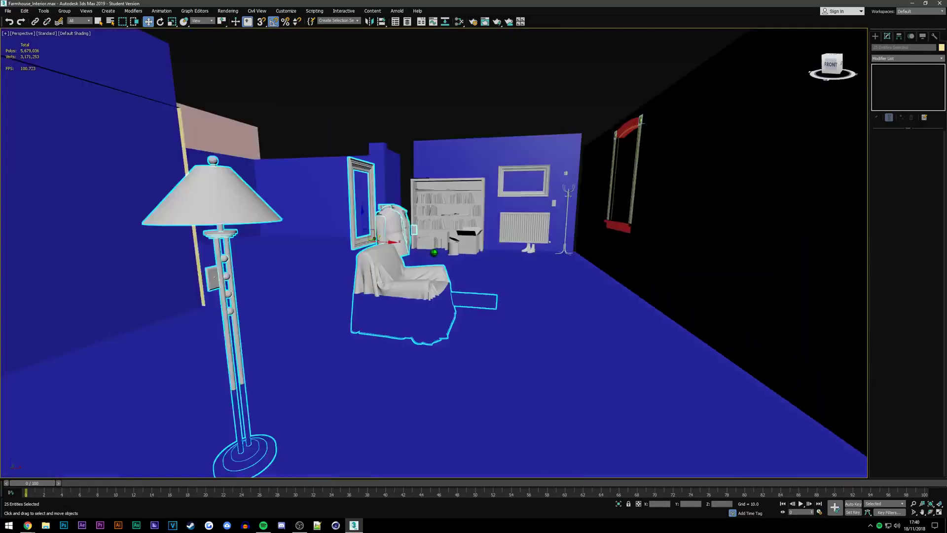
Raise the furniture group to floor level at Z 24.31 and orbit to check it
middle_click_drag(374, 239, 366, 267, "alt")
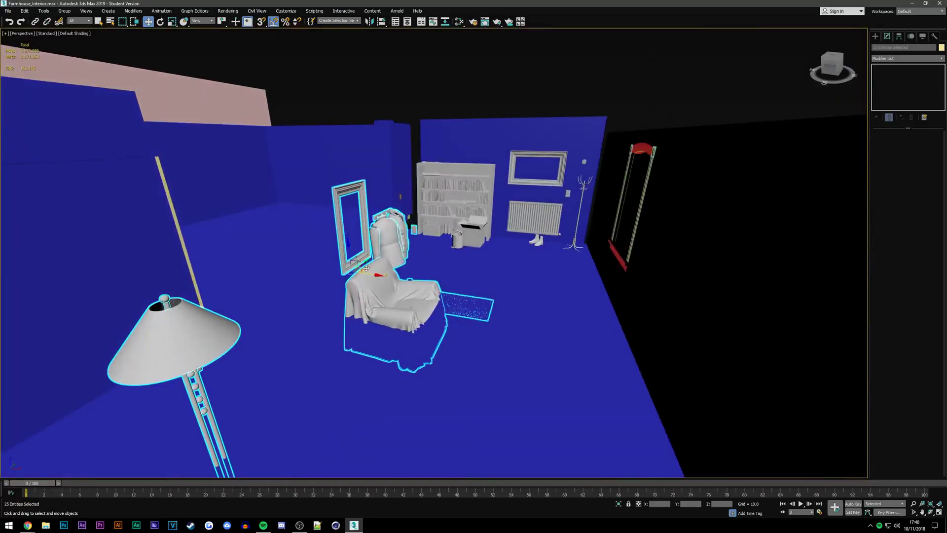
left_click_drag(366, 268, 371, 210)
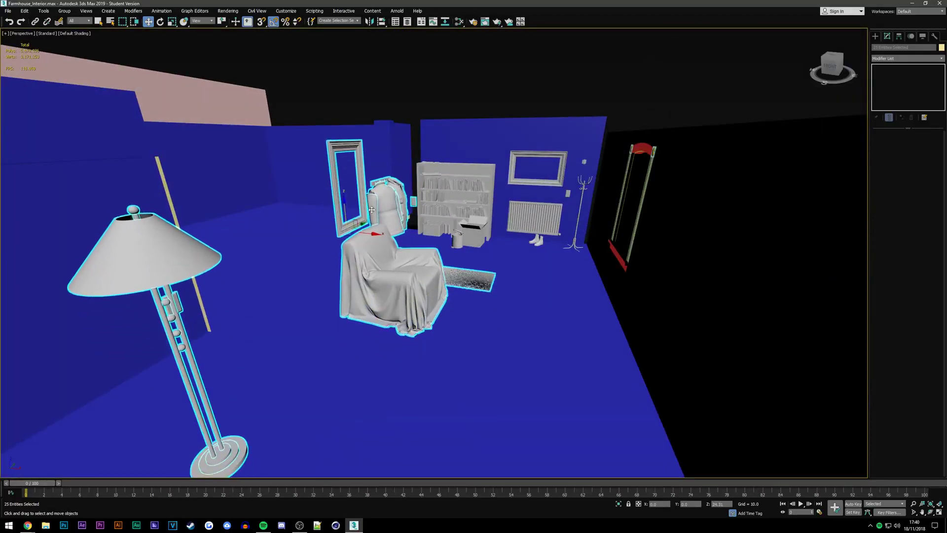
mouse_move(372, 210)
middle_mouse_down("alt")
mouse_move(388, 251)
mouse_move(421, 252)
middle_mouse_up("alt")
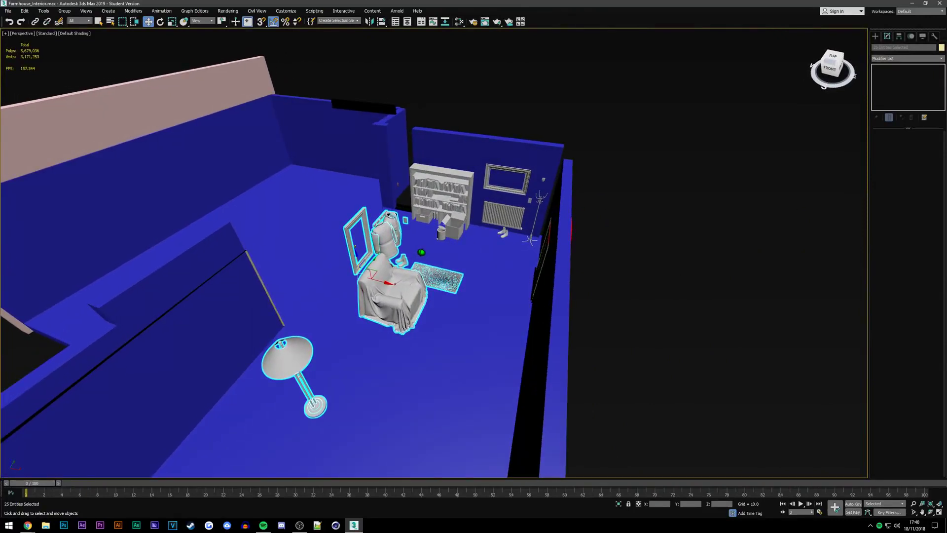
middle_click_drag(421, 252, 421, 252, "alt")
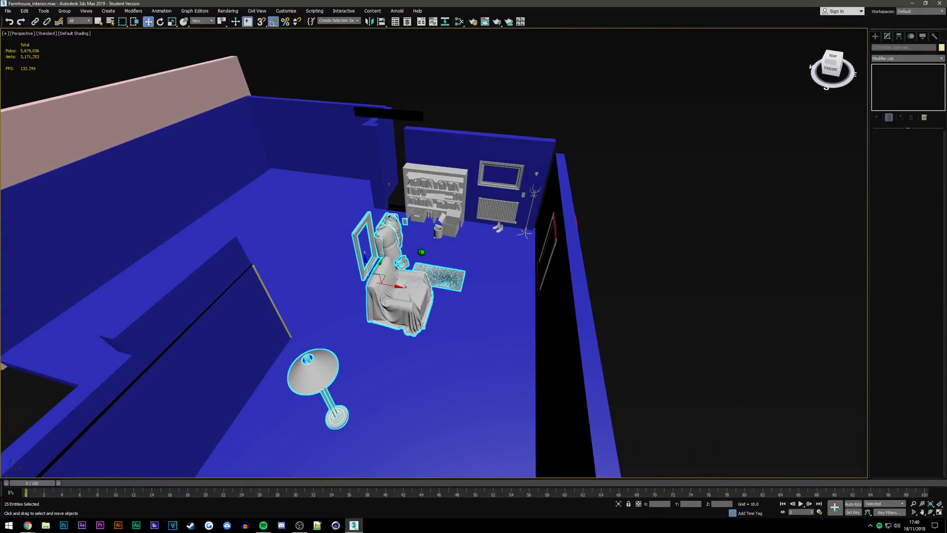
middle_click_drag(421, 252, 421, 252, "alt")
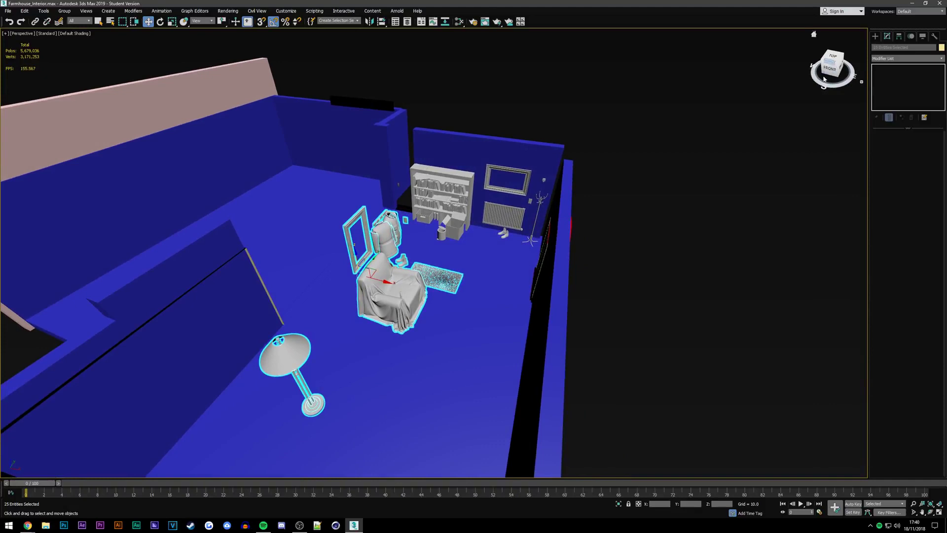
Hide the red object on the near wall together with the door
left_click(668, 174)
left_click(834, 69)
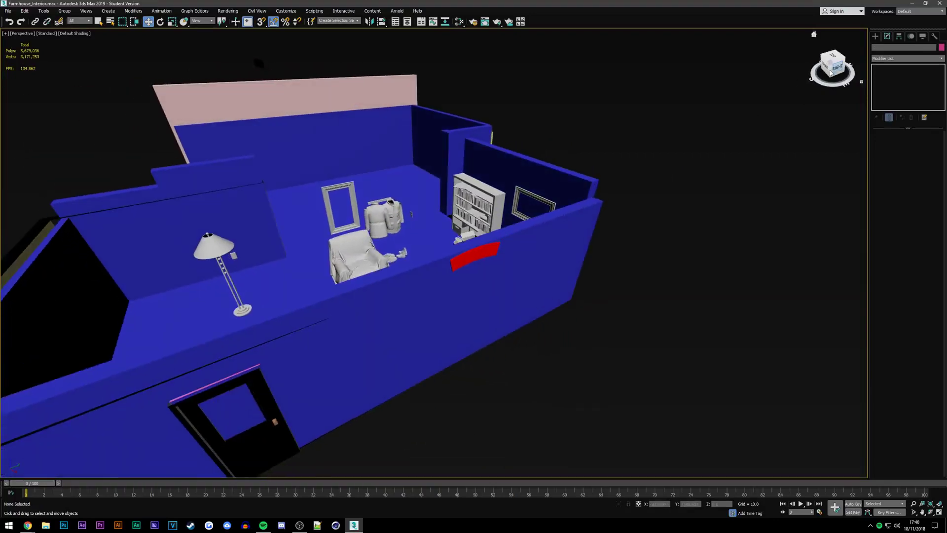
left_click(467, 250)
left_click(271, 455, "ctrl")
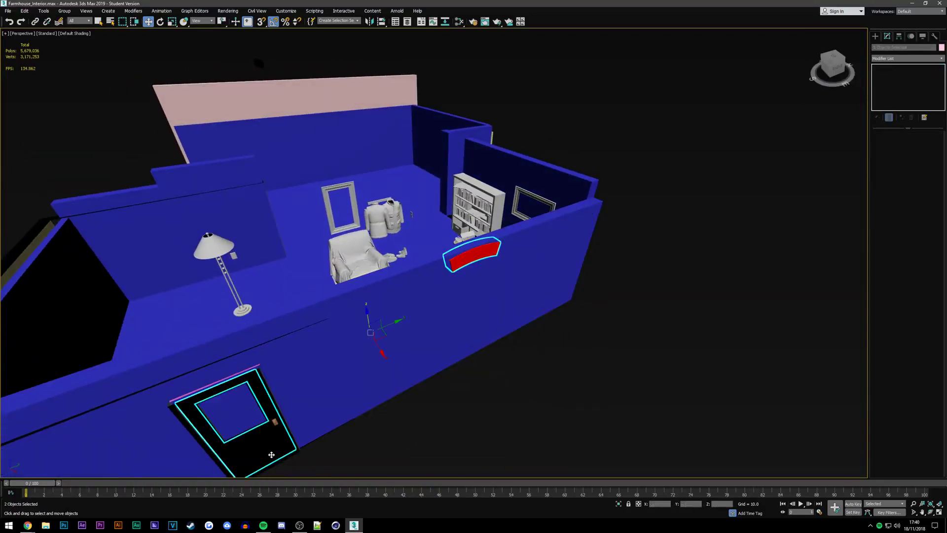
right_click(272, 454)
left_click(290, 414)
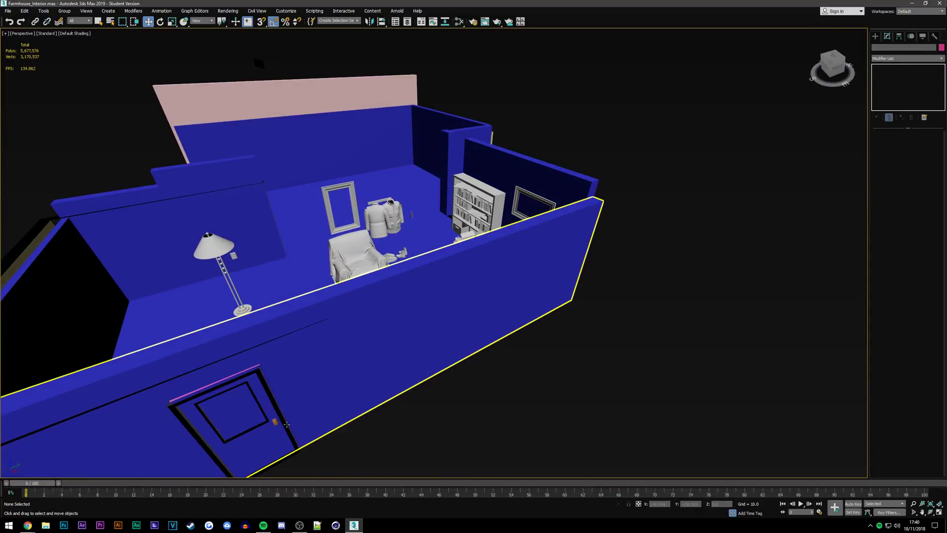
Hide the window frame and the remaining thin window pieces
left_click(269, 393)
left_click(272, 421, "ctrl")
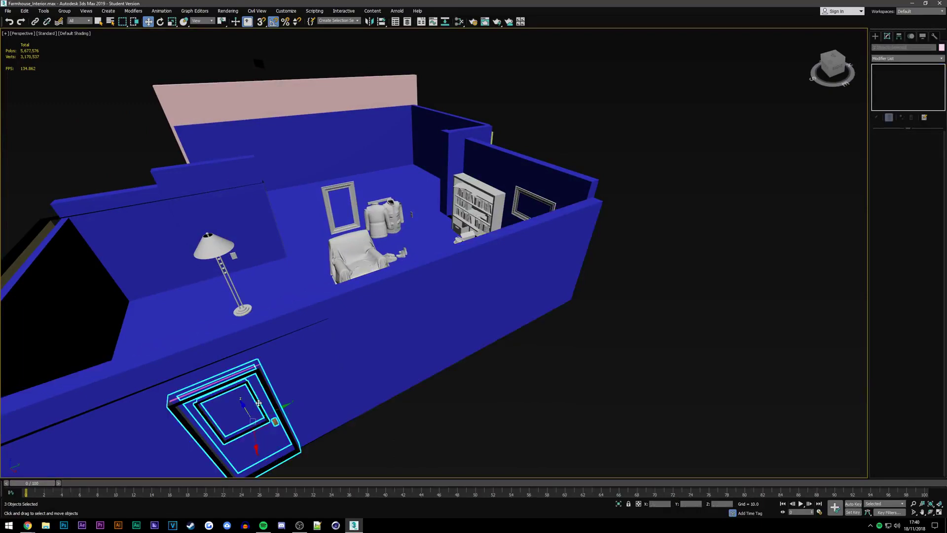
right_click(258, 403)
left_click(288, 375)
left_click(249, 367)
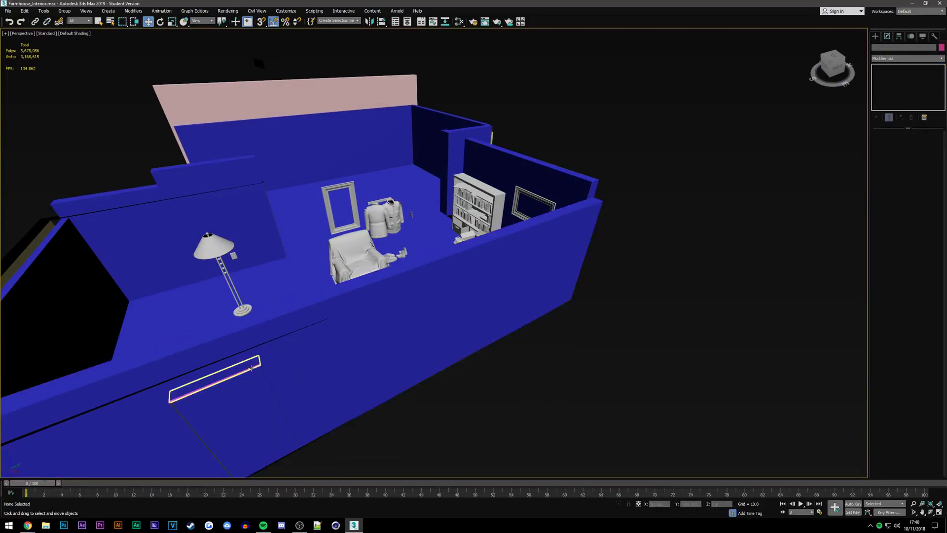
right_click(249, 367)
left_click(276, 342)
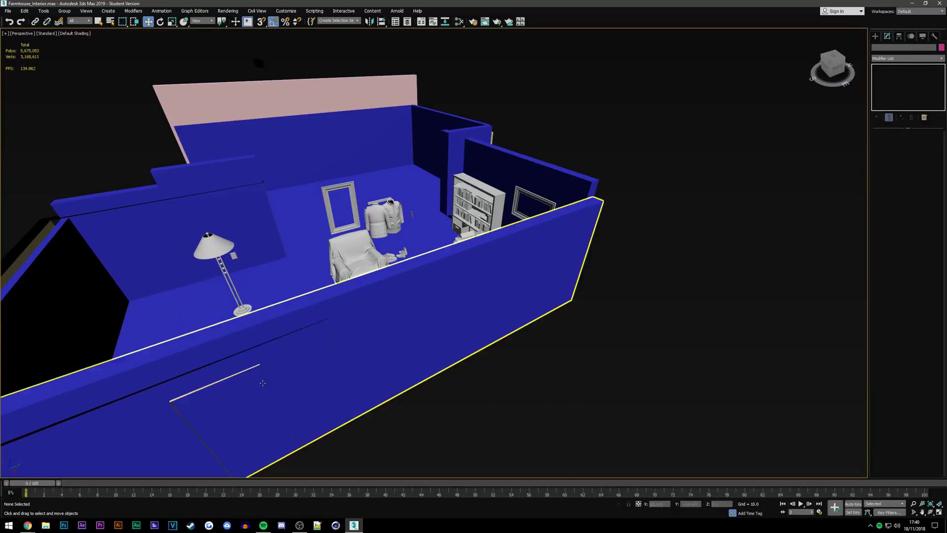
left_click(259, 367)
right_click(259, 367)
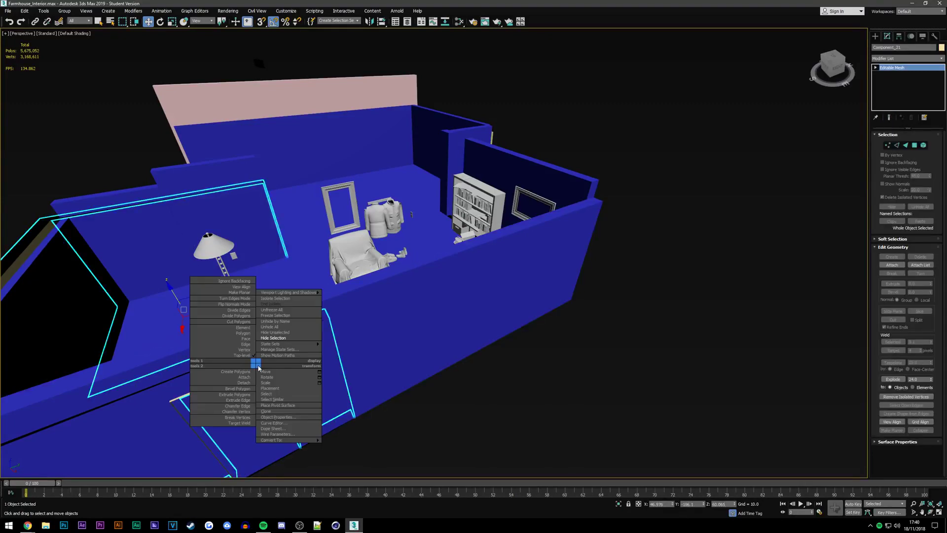
left_click(280, 339)
Hide the small wall light, then orbit and zoom to review the room
scroll(378, 301, "down", 3)
scroll(433, 242, "up", 3)
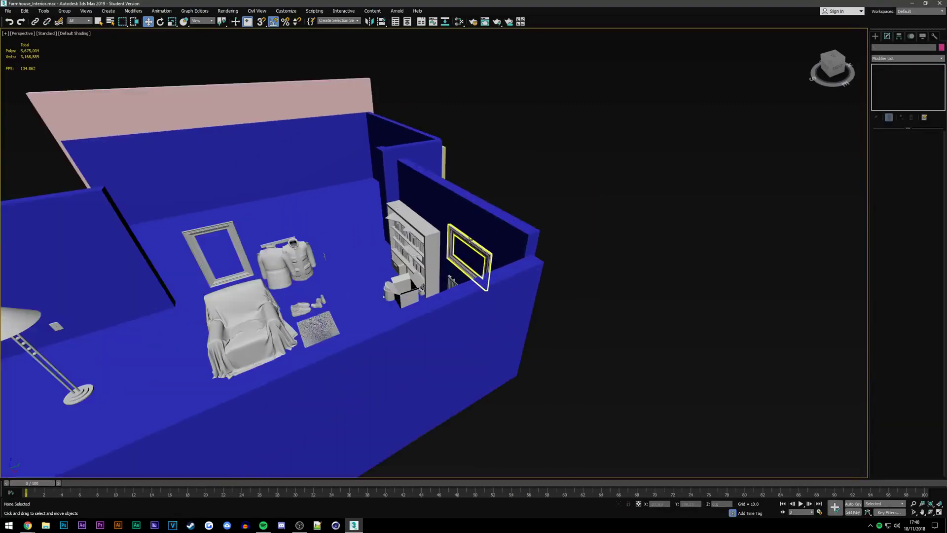
scroll(193, 179, "down", 6)
scroll(197, 182, "up", 4)
scroll(197, 183, "up", 3)
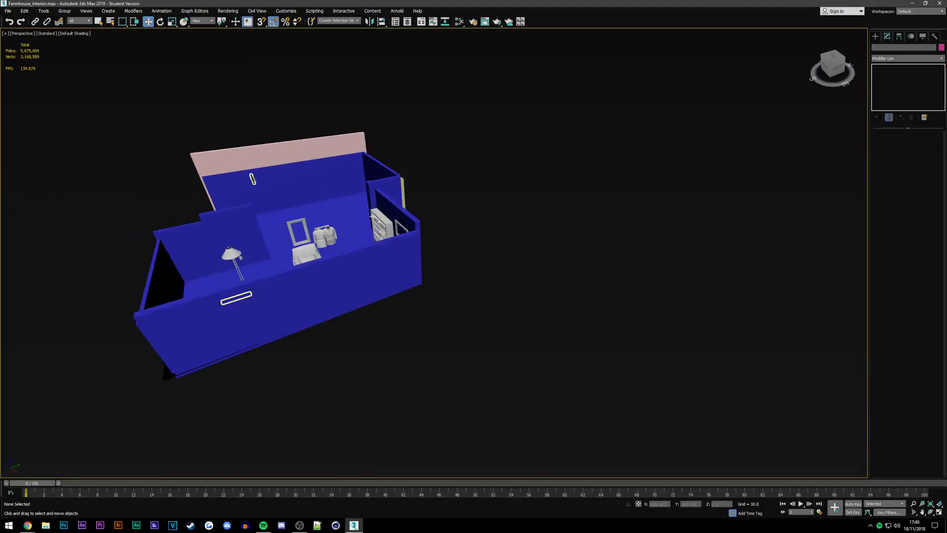
left_click(252, 180)
right_click(252, 180)
left_click(282, 154)
scroll(275, 245, "down", 7)
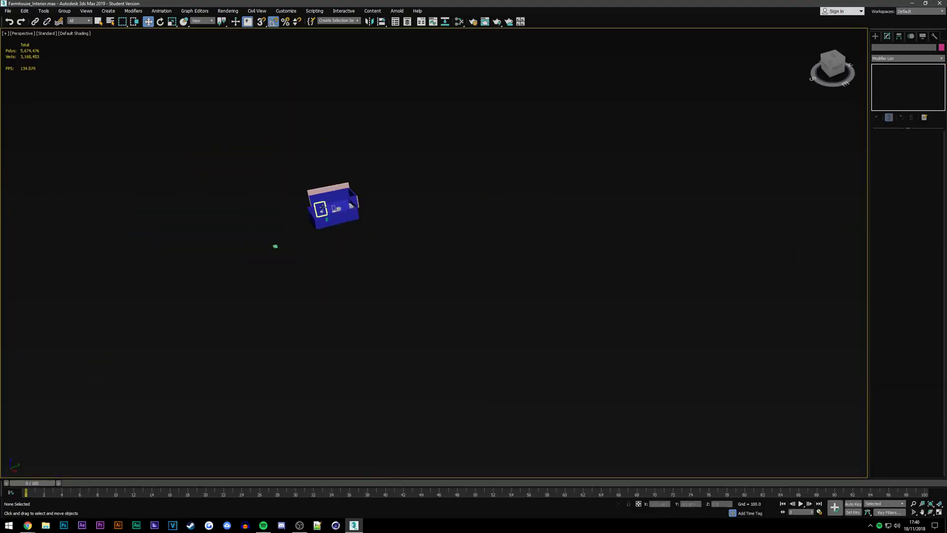
scroll(340, 217, "up", 4)
scroll(370, 206, "up", 3)
left_click_drag(837, 69, 429, 123)
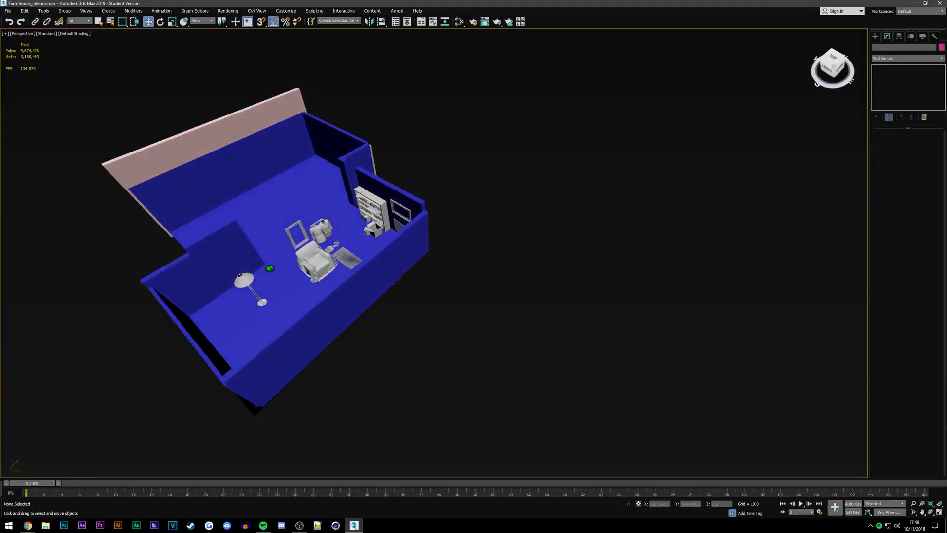
scroll(313, 148, "up", 3)
scroll(309, 155, "up", 3)
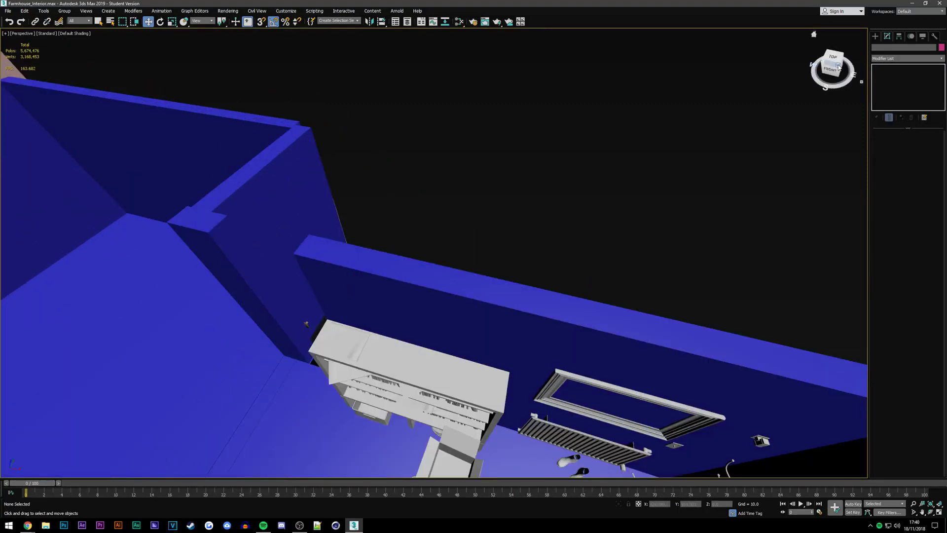
Orbit toward the armchair and lamp, then hide the yellow-trimmed end wall
key("XF86AudioLowerVolume")
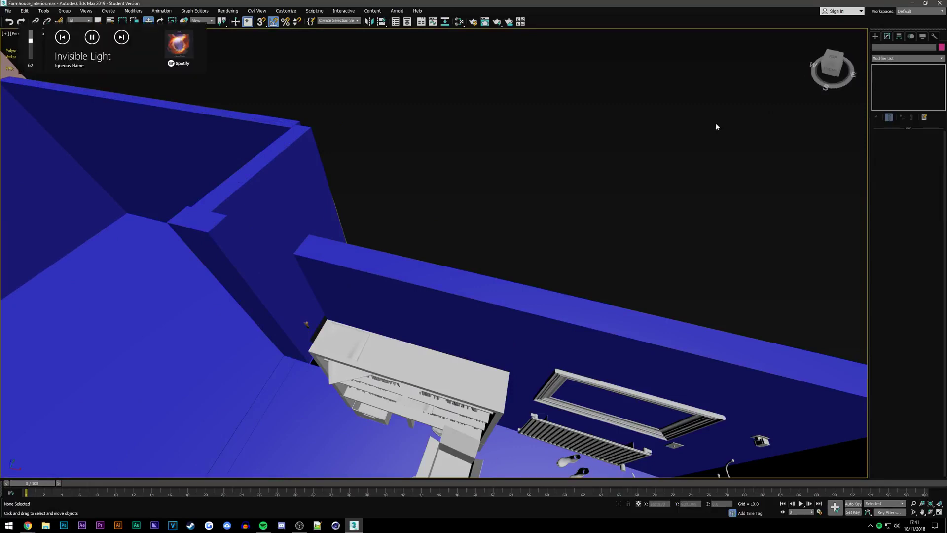
left_click_drag(832, 69, 816, 78)
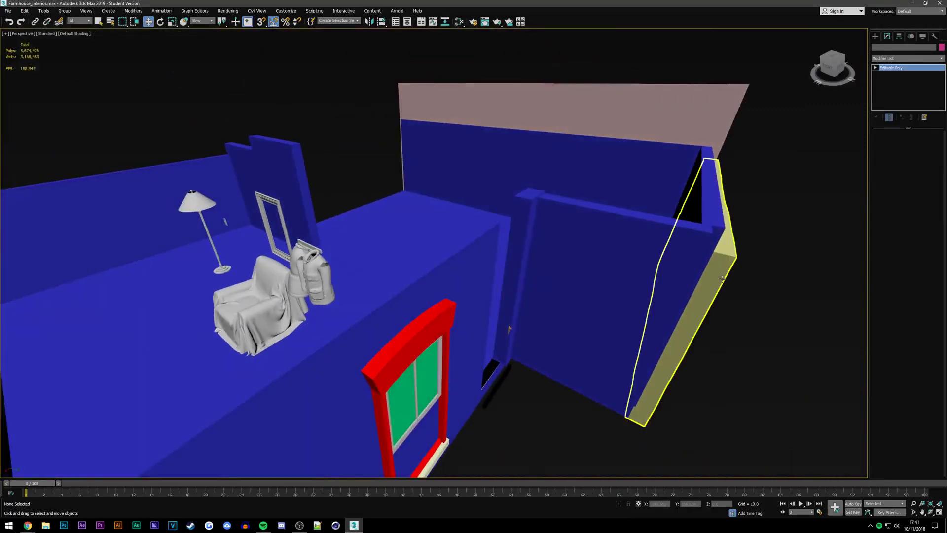
left_click(716, 277)
right_click(718, 277)
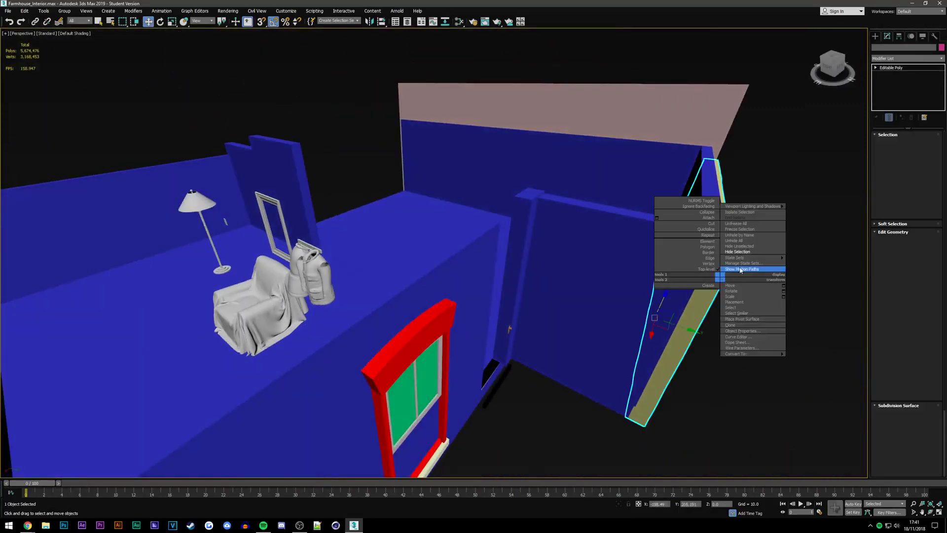
left_click(743, 252)
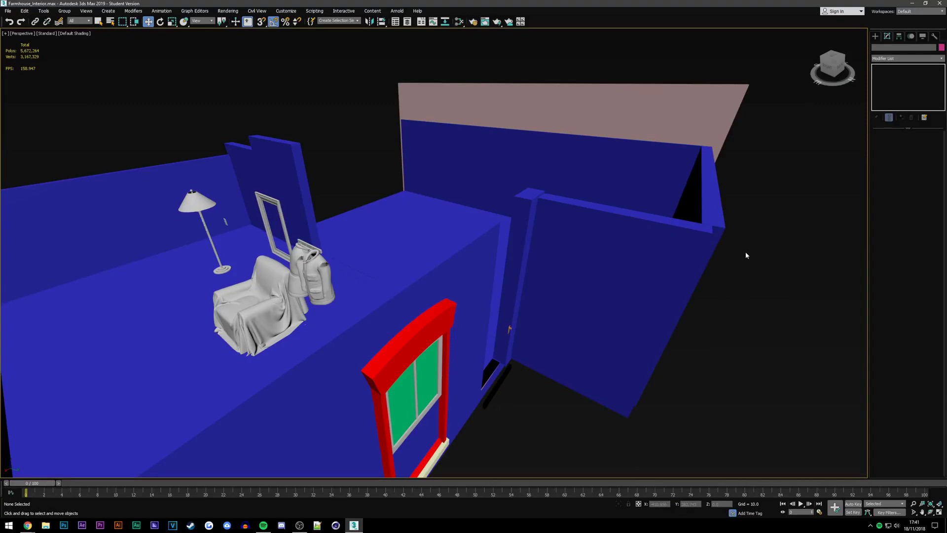
scroll(746, 255, "down", 5)
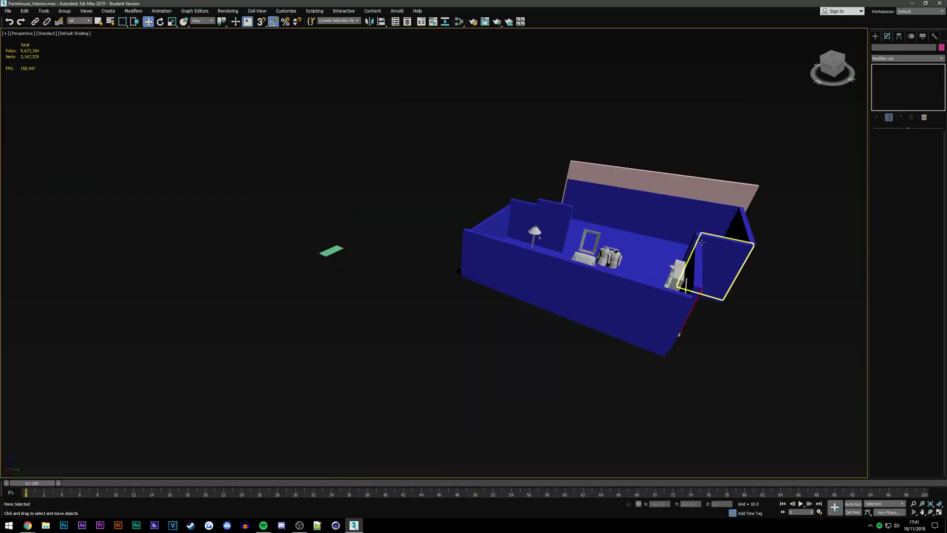
scroll(701, 241, "up", 3)
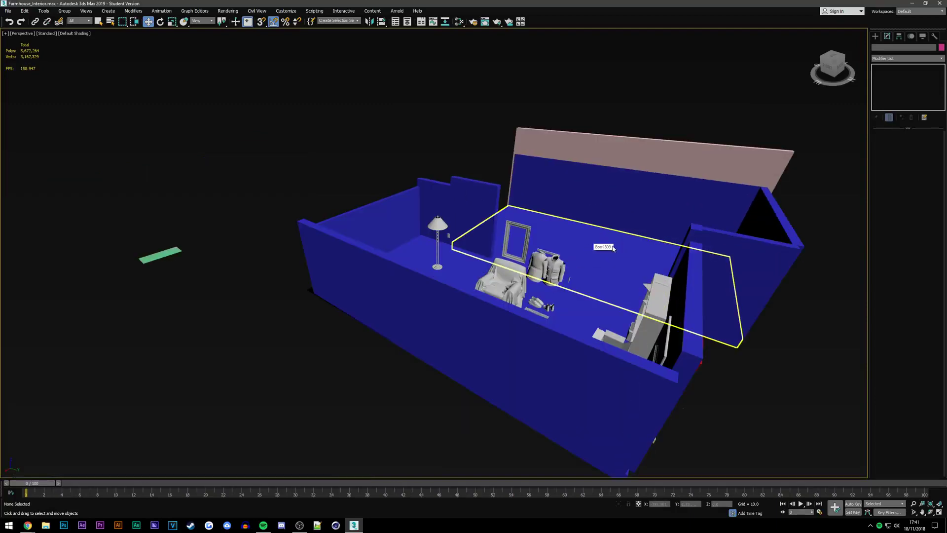
middle_click_drag(612, 248, 541, 164, "alt")
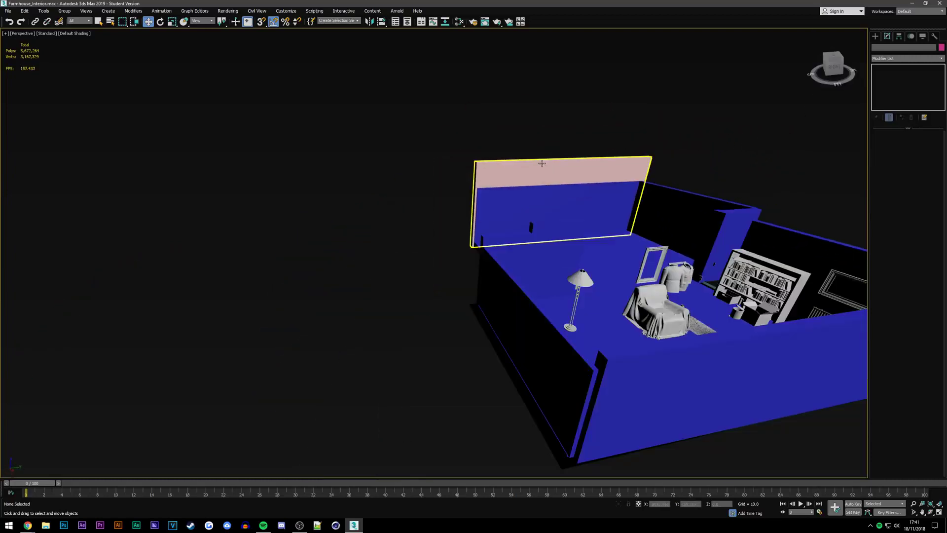
left_click(656, 308)
scroll(656, 309, "up", 4)
right_click(644, 318)
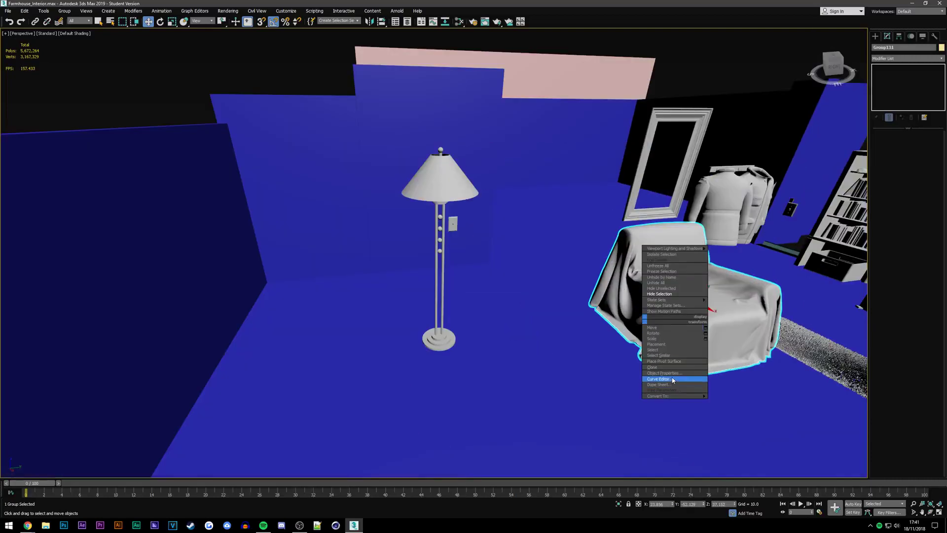
left_click(666, 372)
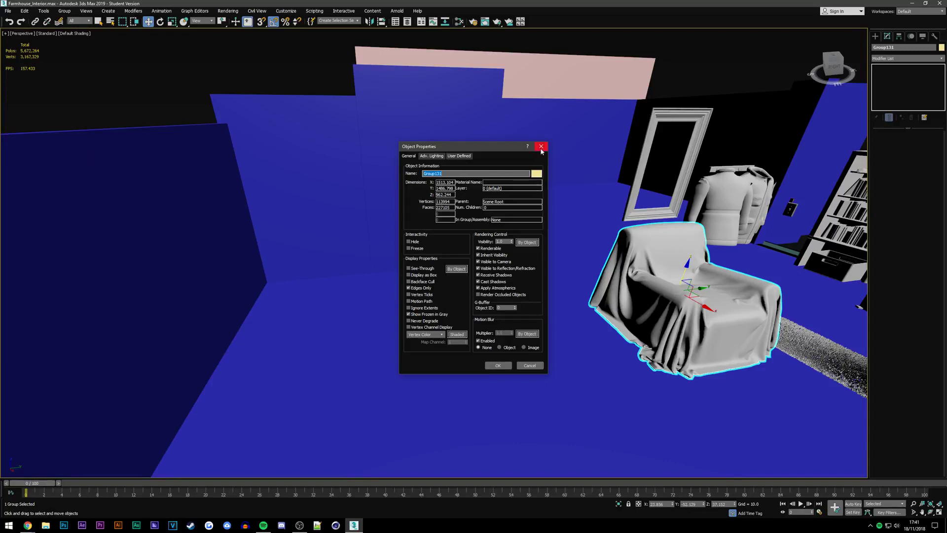
left_click(541, 146)
scroll(524, 289, "down", 5)
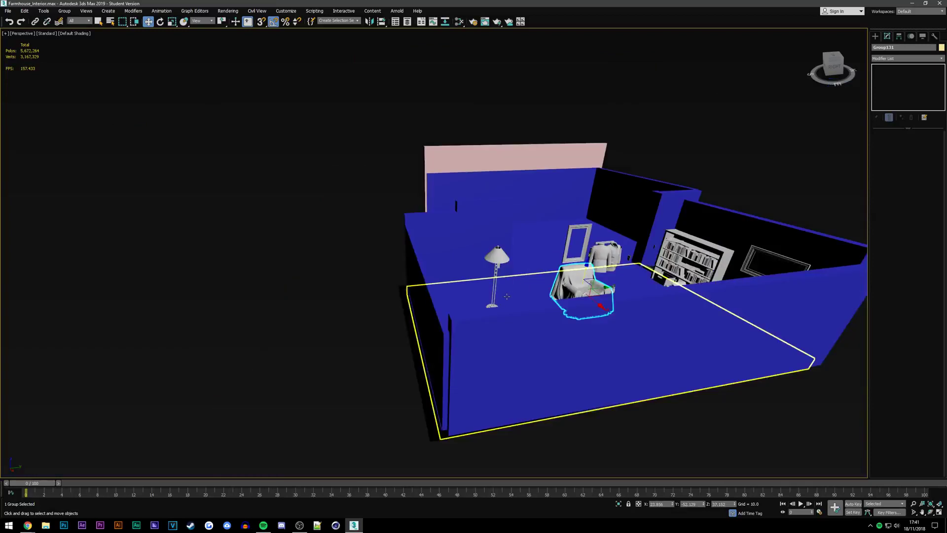